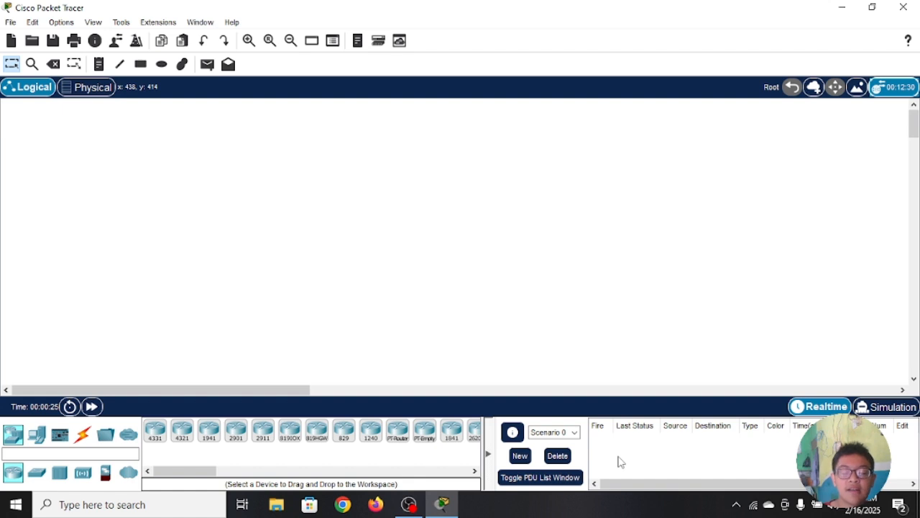
Step: Place a 2960 switch in the logical workspace and a PC below it
click(36, 476)
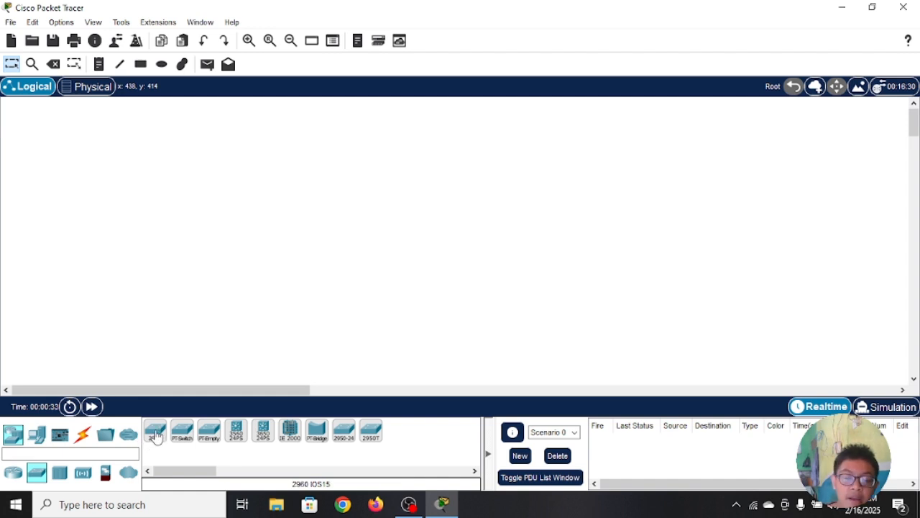
click(156, 433)
click(374, 196)
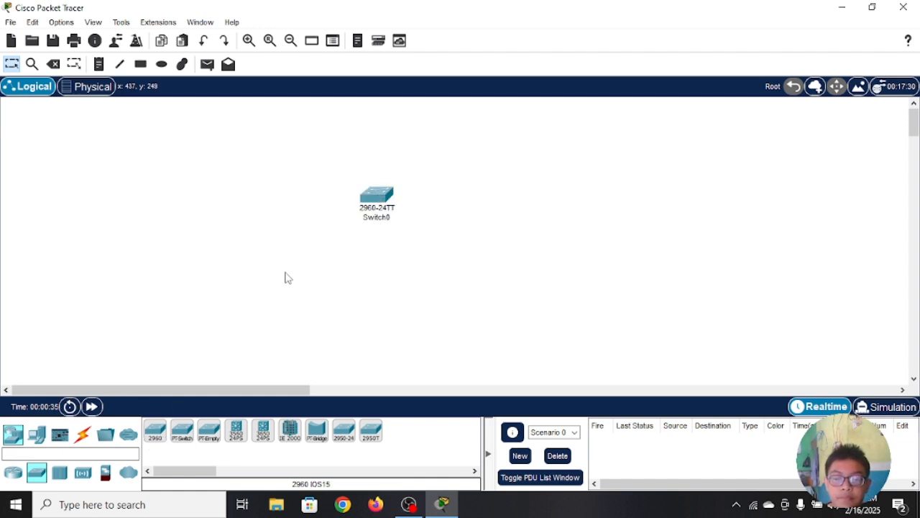
click(37, 434)
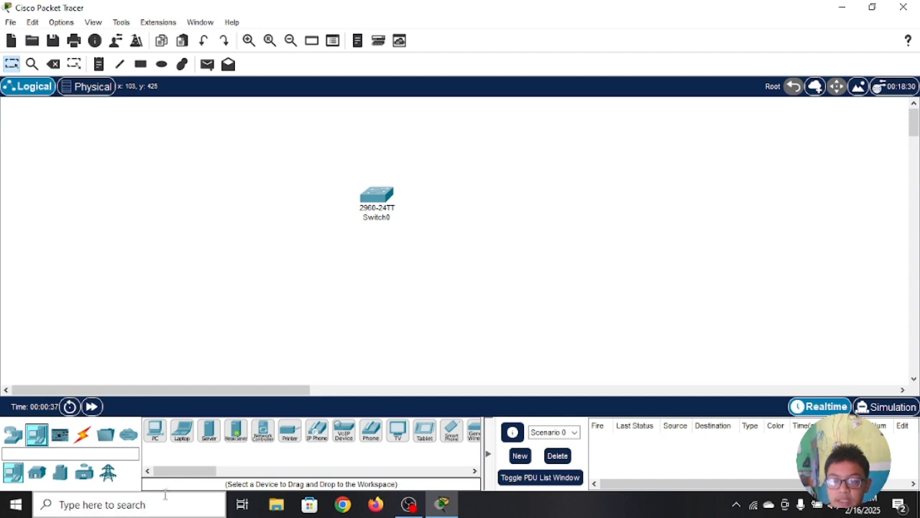
click(155, 429)
click(382, 307)
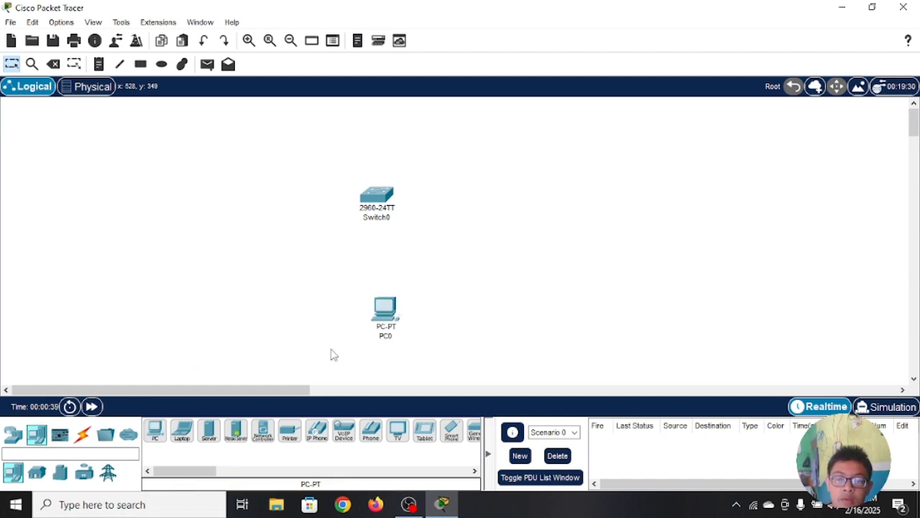
Step: Connect the switch's Console port to the PC's RS 232 port with a console cable
click(83, 439)
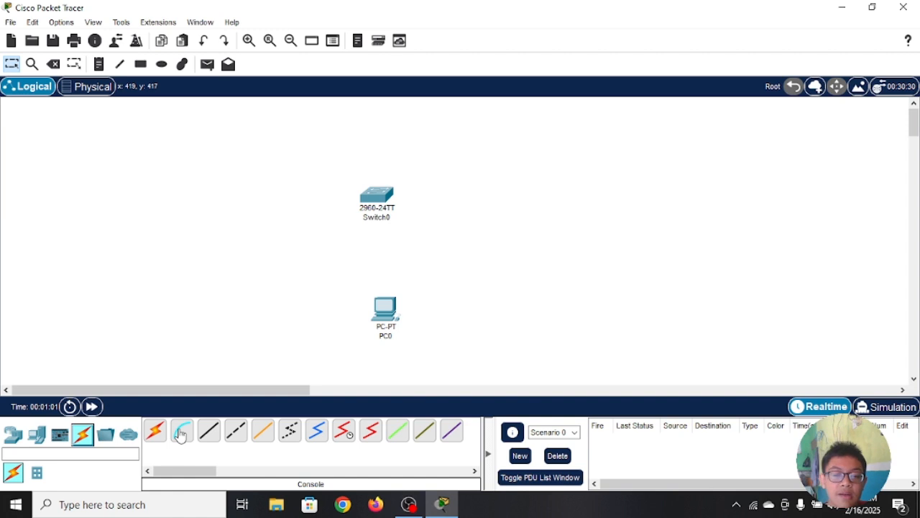
click(181, 434)
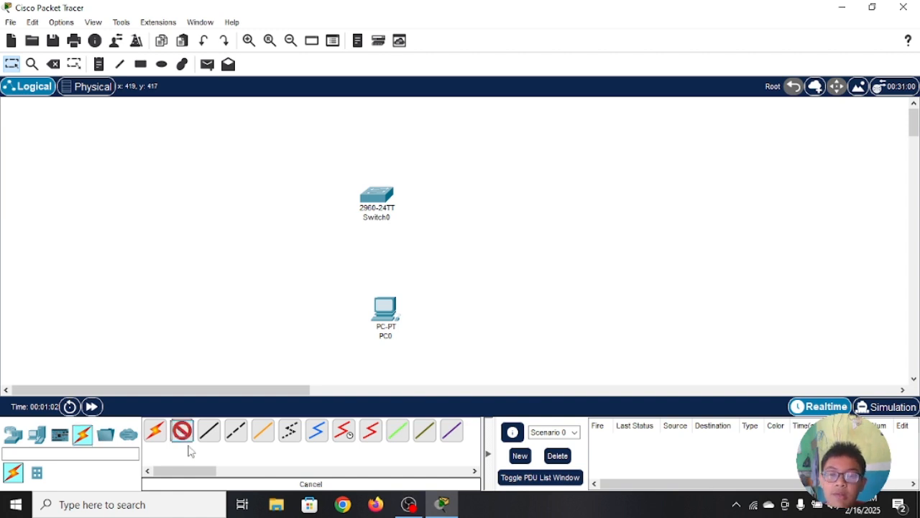
click(381, 193)
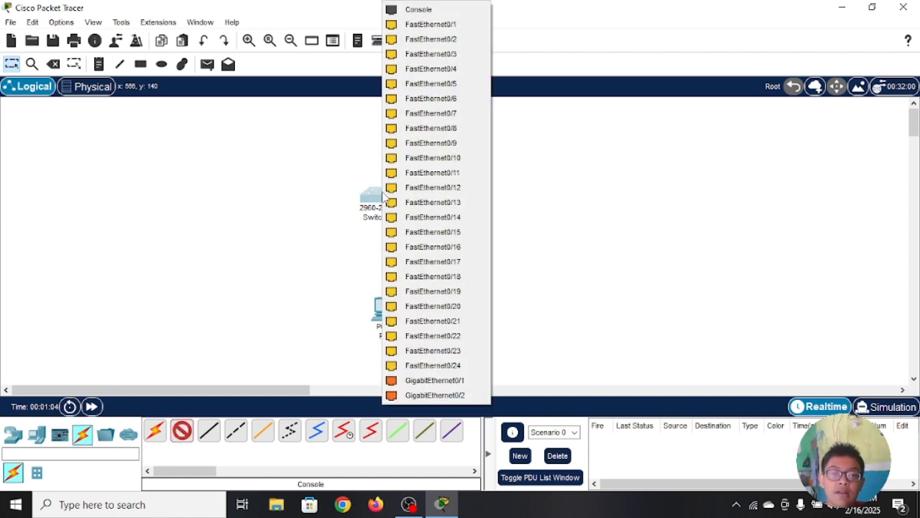
click(450, 12)
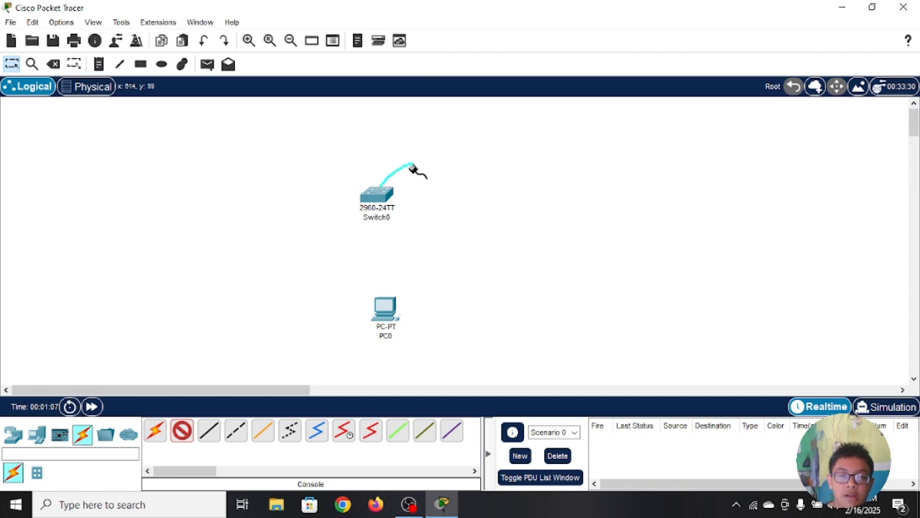
click(386, 312)
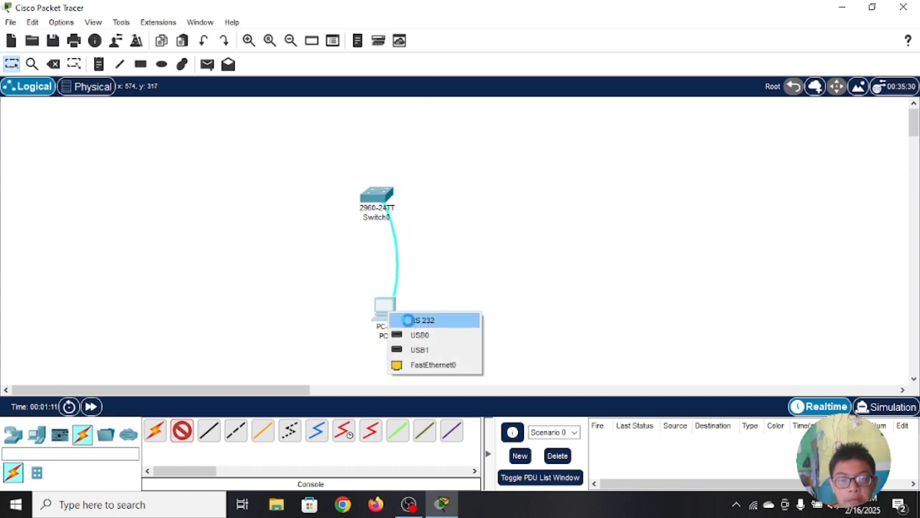
click(411, 322)
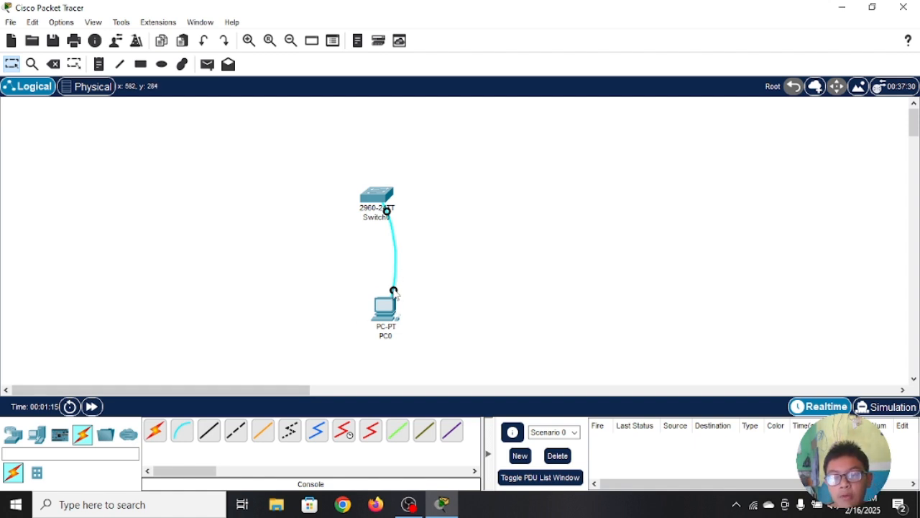
Step: View the switch's command line interface and close its window
click(381, 196)
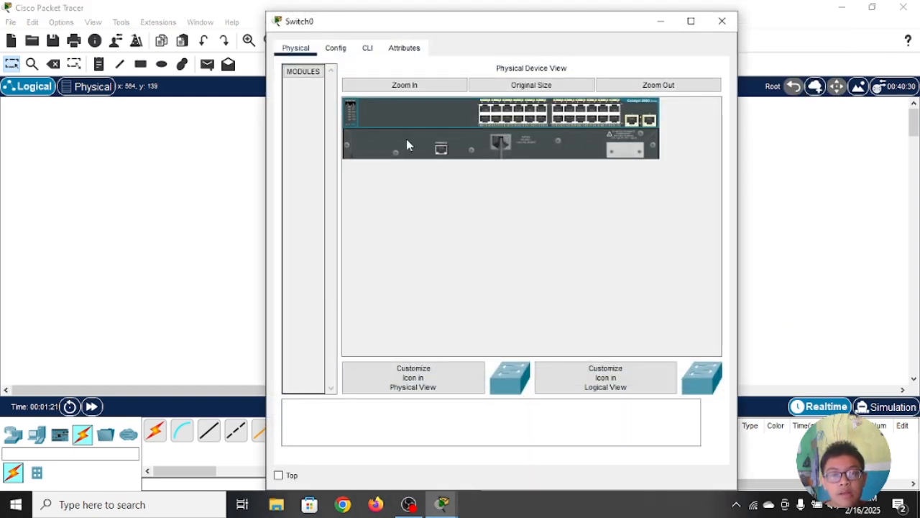
click(369, 49)
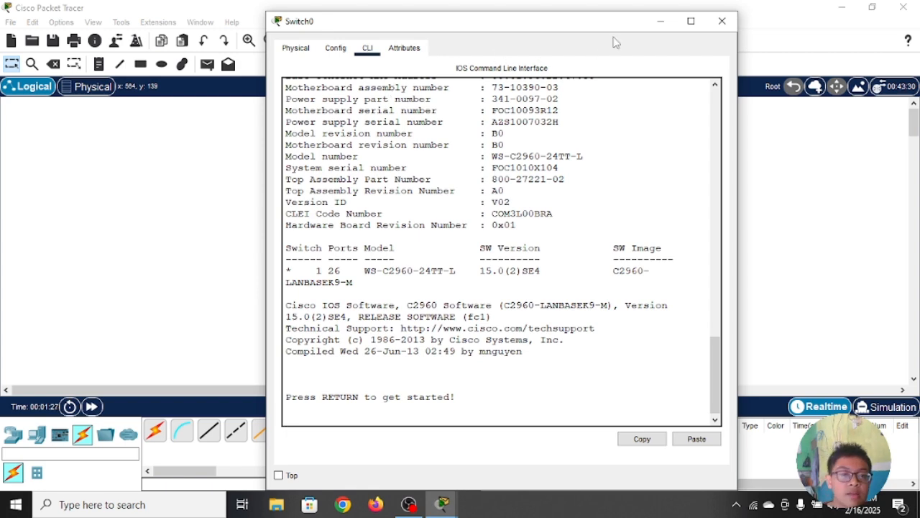
click(721, 20)
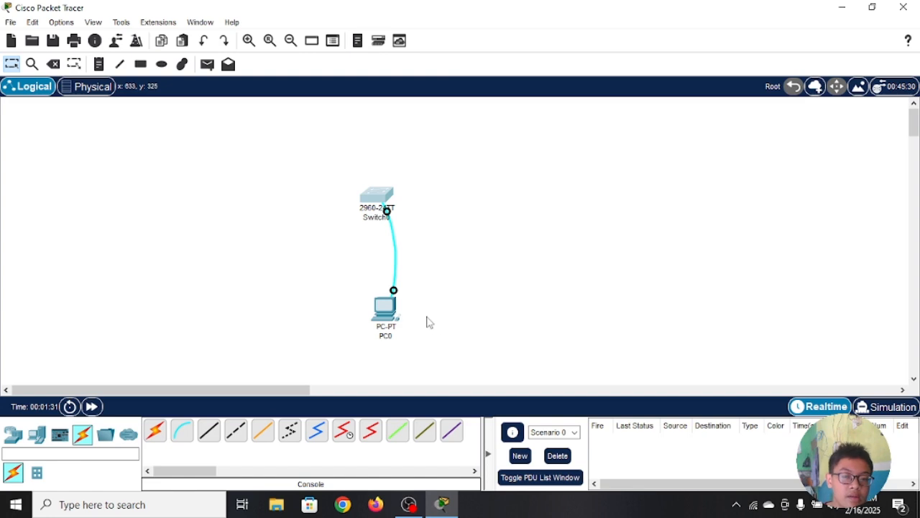
Step: Open a terminal session on PC0 with the default port configuration
click(386, 314)
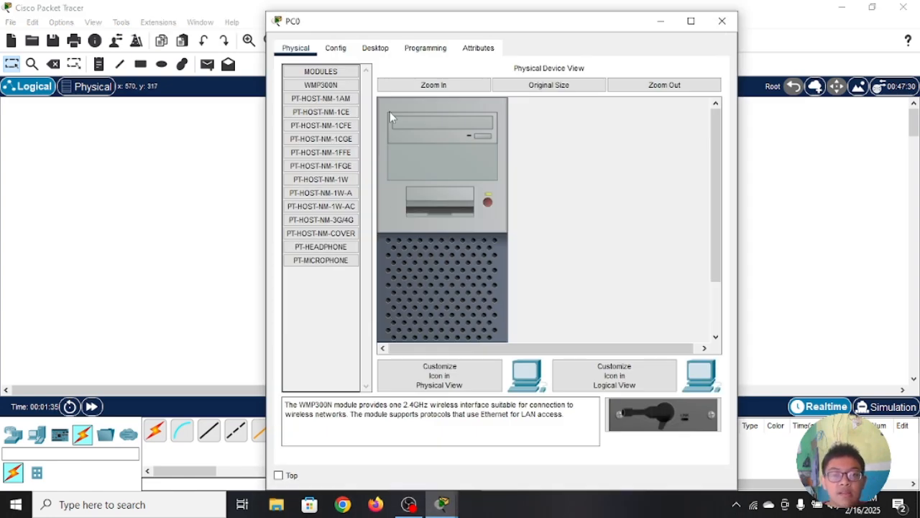
click(375, 49)
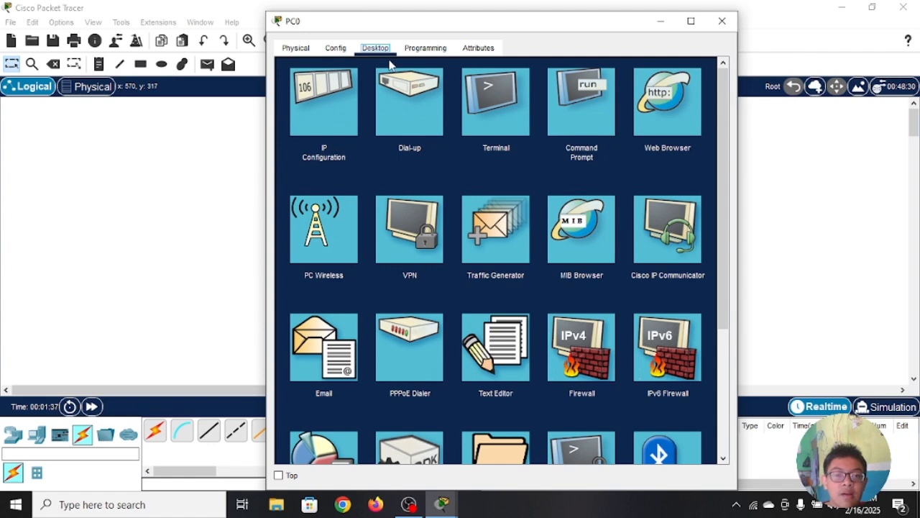
click(490, 102)
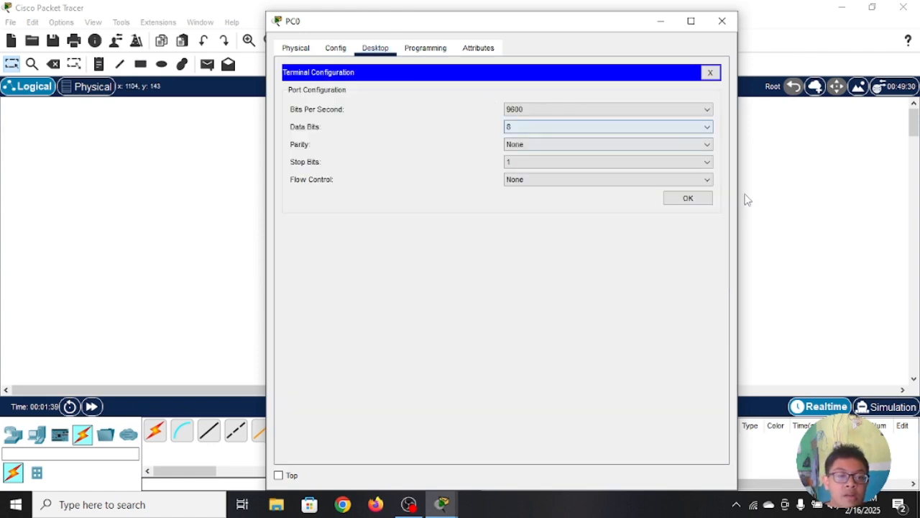
click(688, 198)
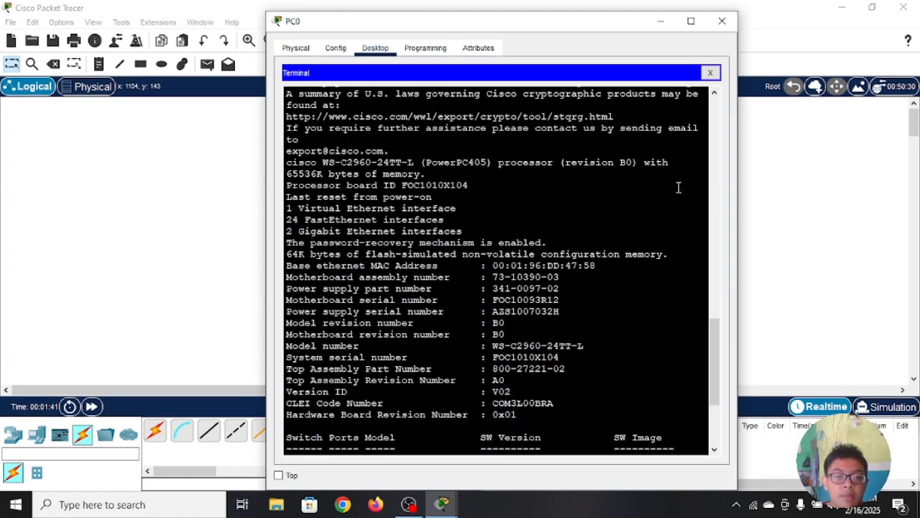
Step: Move the PC0 terminal window aside and open the switch's CLI in a separate window beside it
click(595, 42)
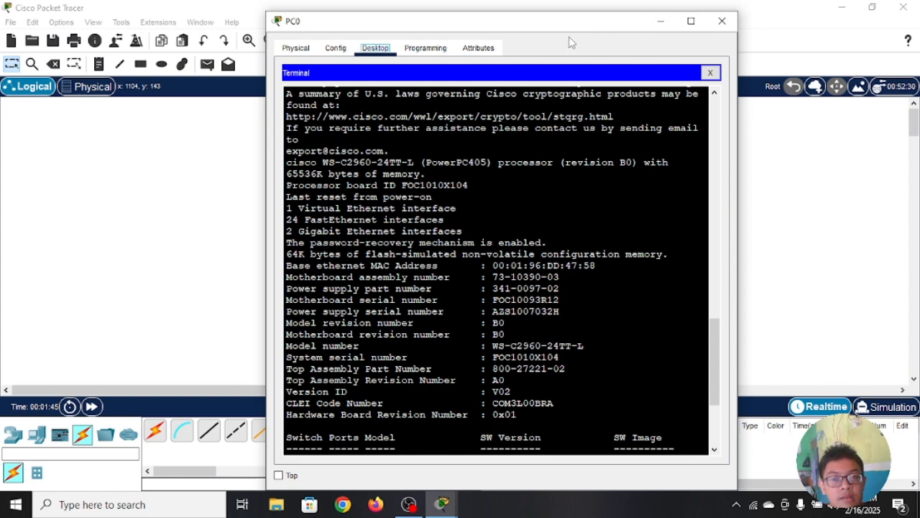
drag(575, 32, 219, 32)
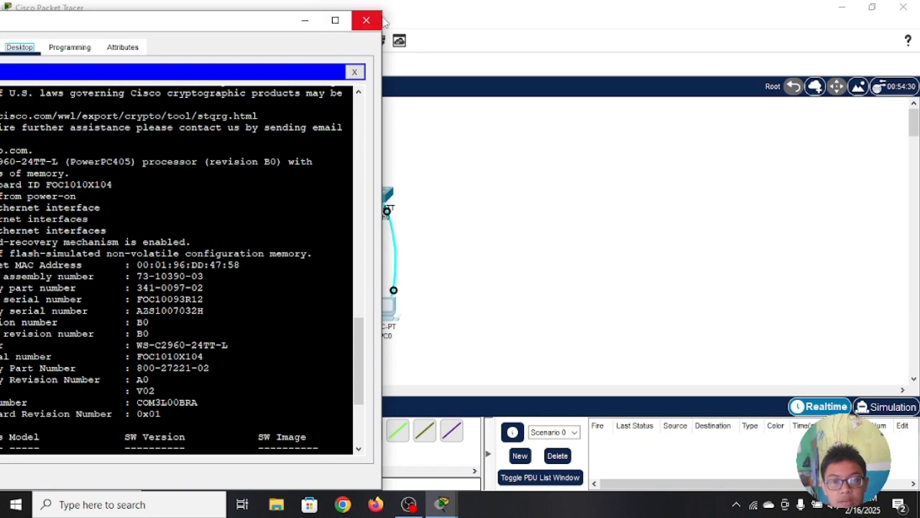
drag(381, 13, 324, 42)
drag(215, 50, 260, 63)
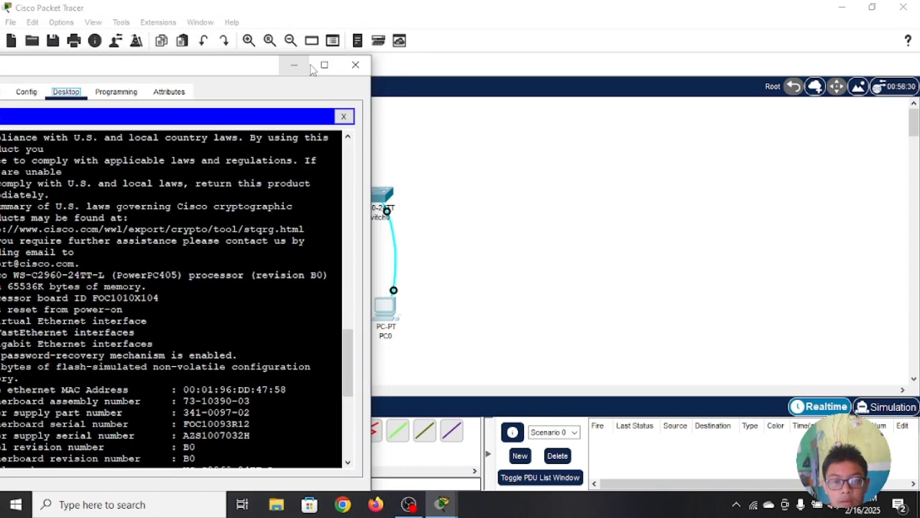
click(390, 189)
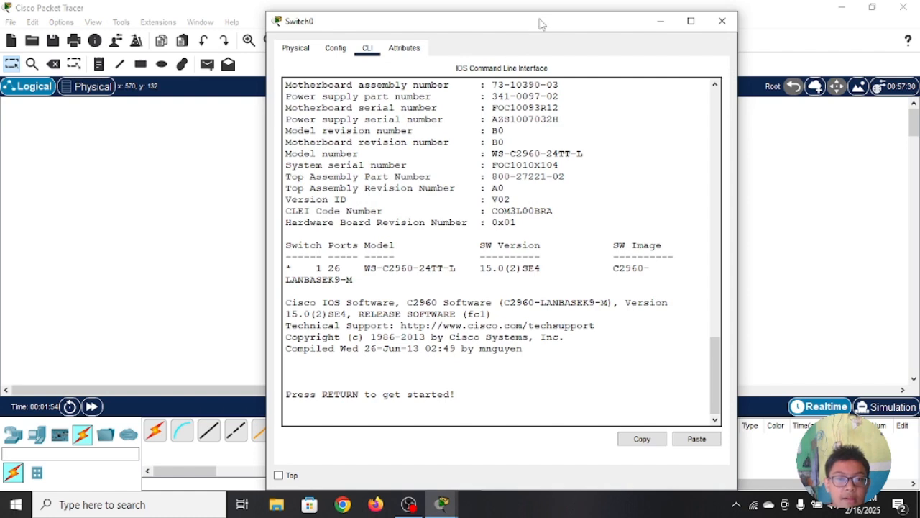
drag(539, 19, 717, 26)
Step: Arrange the PC0 terminal and Switch0 CLI windows side by side to compare their output, and close both
mouse_move(442, 504)
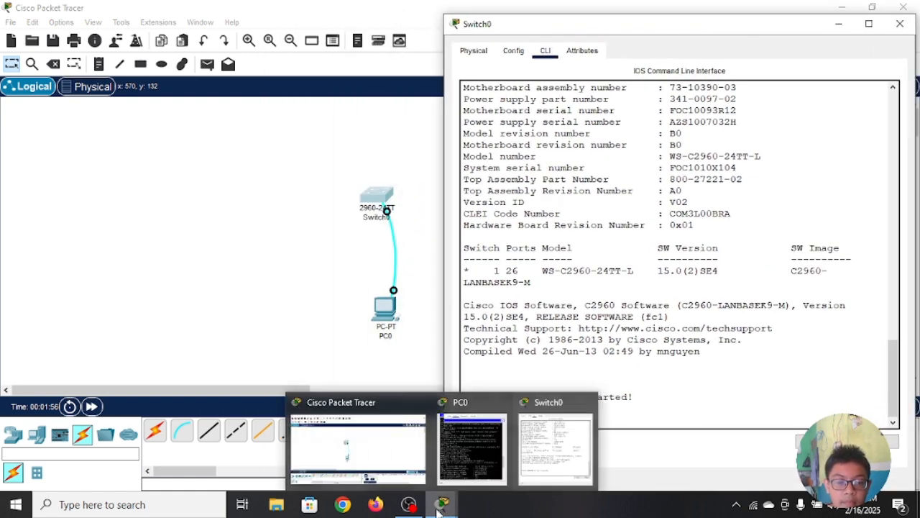
click(450, 454)
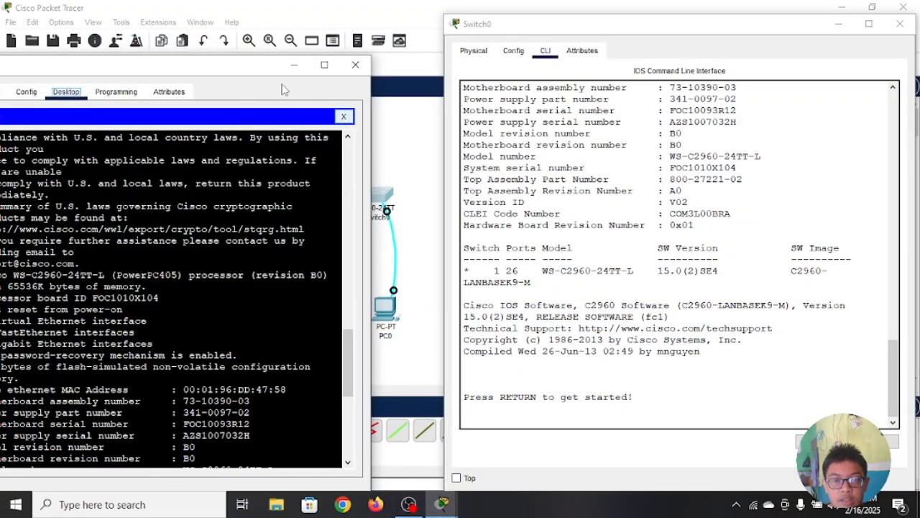
drag(231, 57, 231, 36)
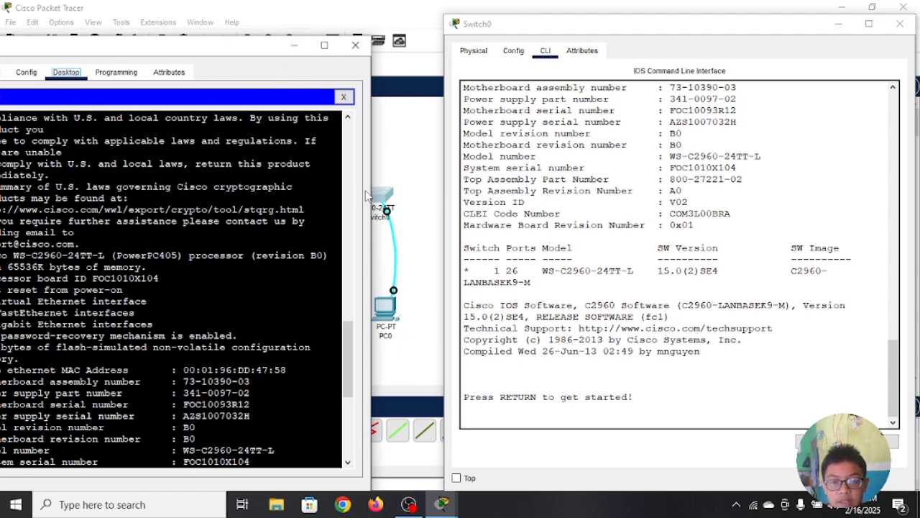
drag(165, 57, 235, 36)
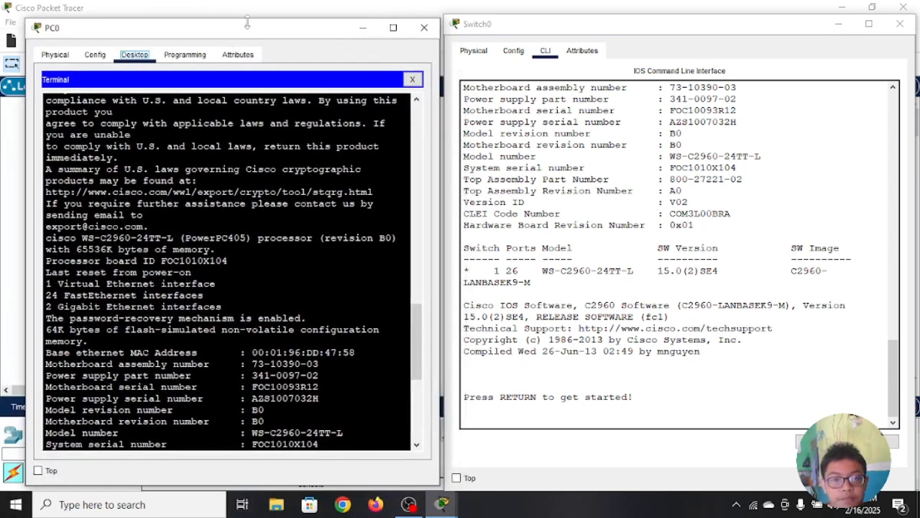
drag(440, 10, 495, 70)
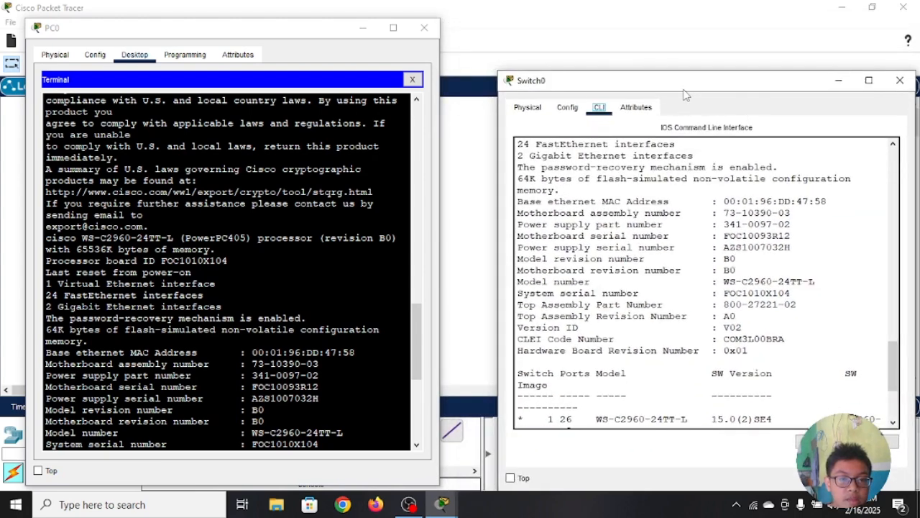
drag(709, 88, 670, 52)
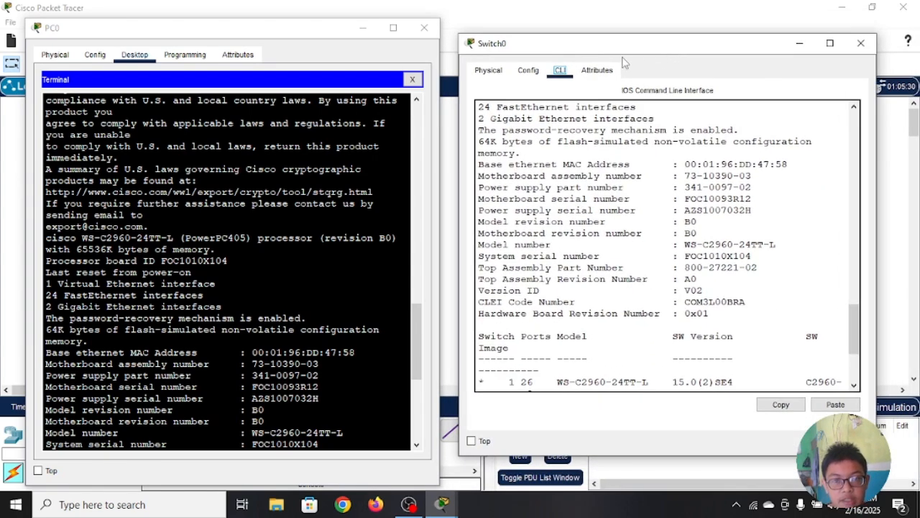
drag(24, 17, 55, 22)
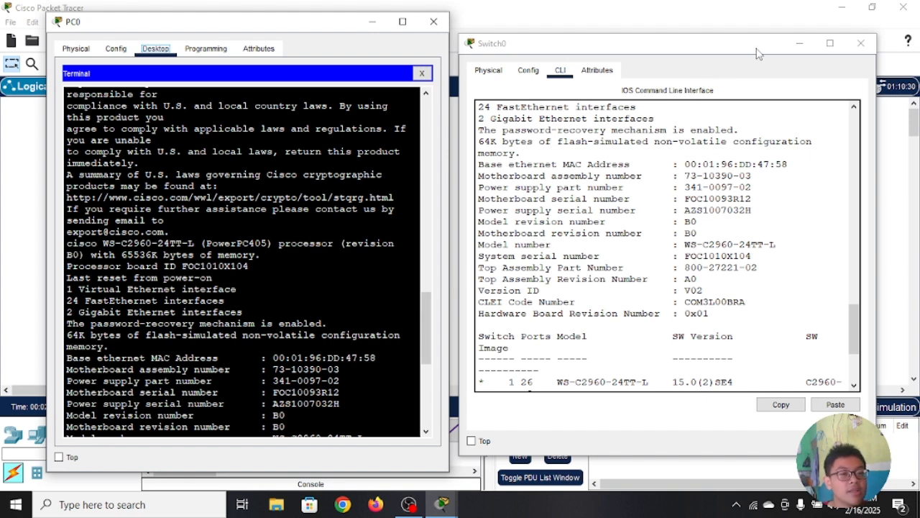
click(434, 23)
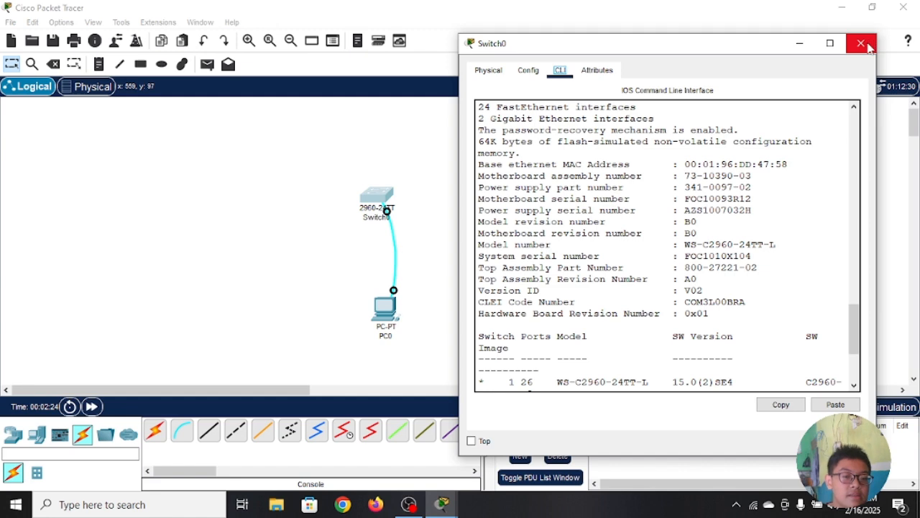
click(861, 44)
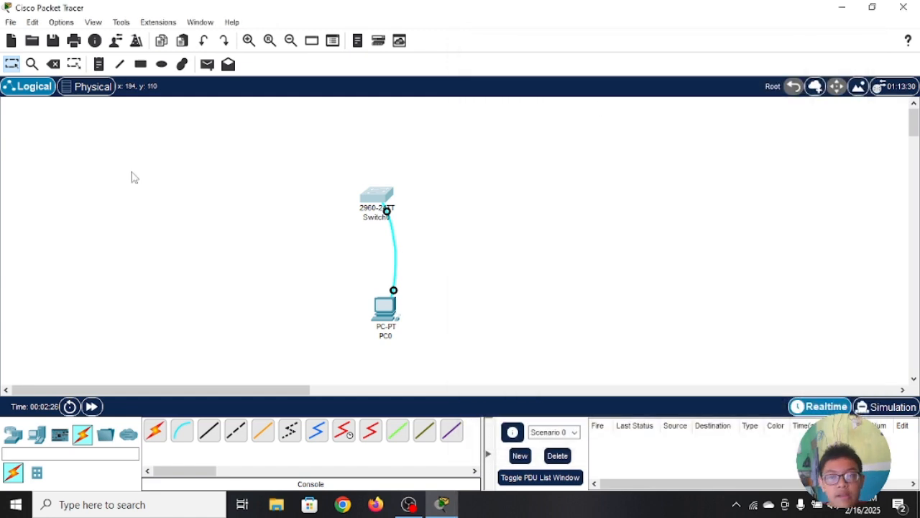
Step: Set the CLI dialog font size to 18 in the font preferences
click(61, 22)
key(Escape)
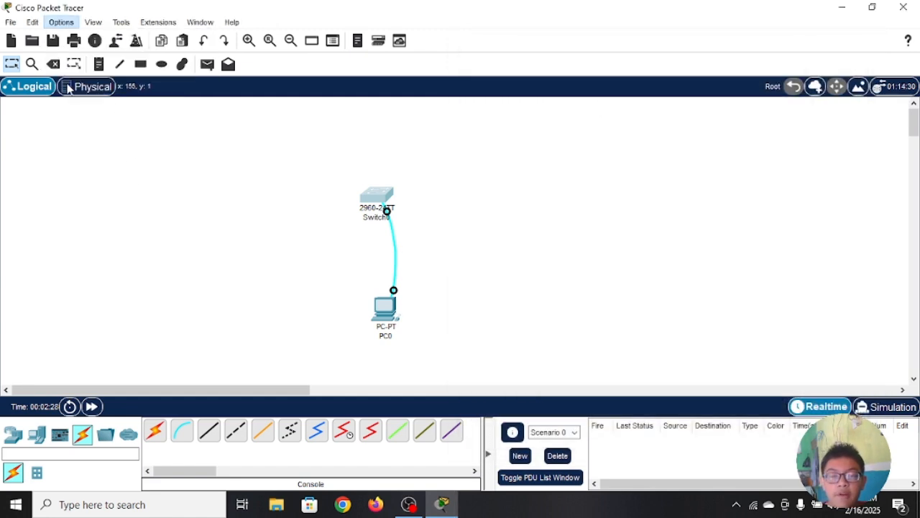
click(306, 37)
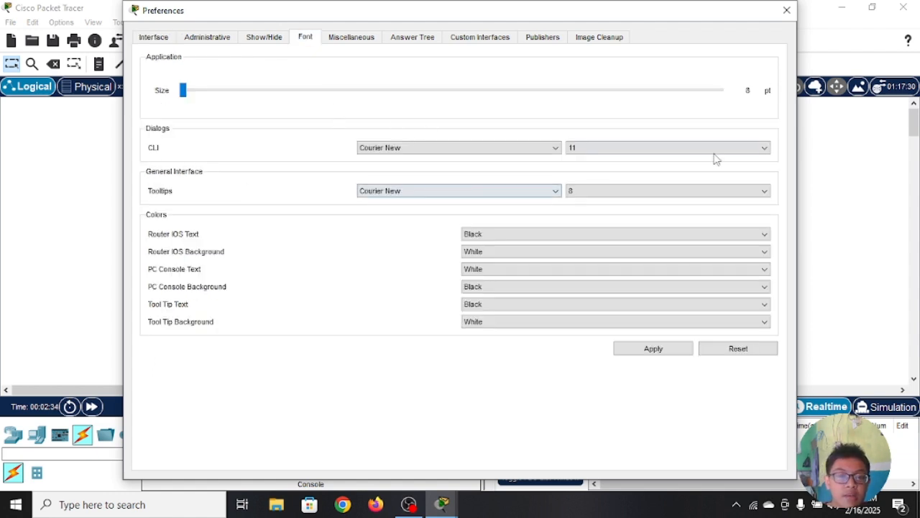
click(764, 148)
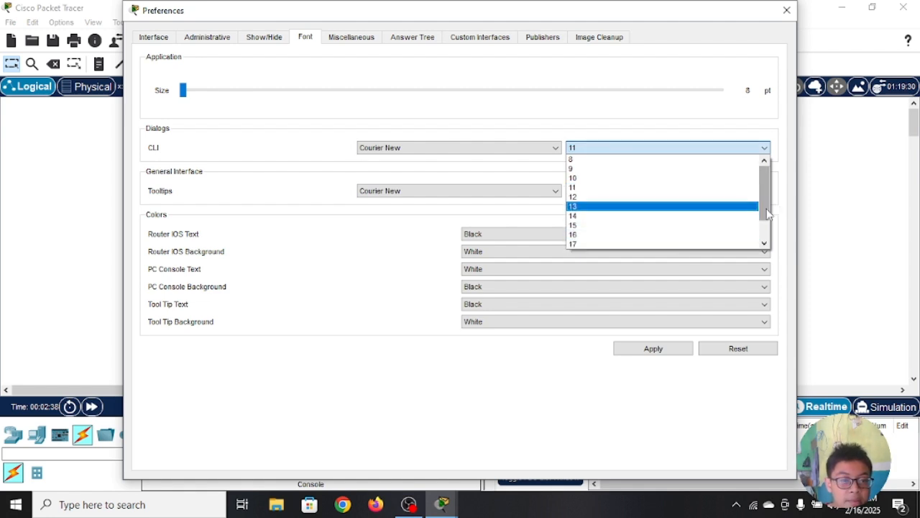
drag(767, 213, 696, 228)
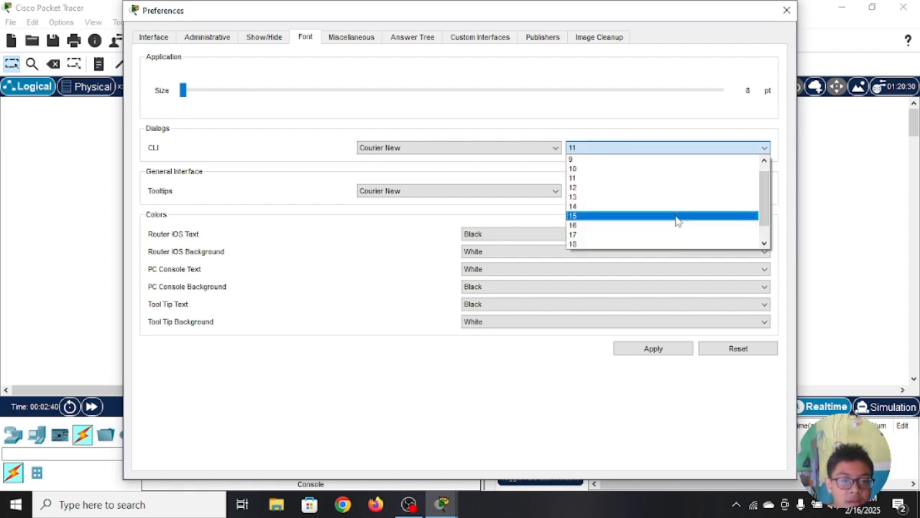
click(664, 247)
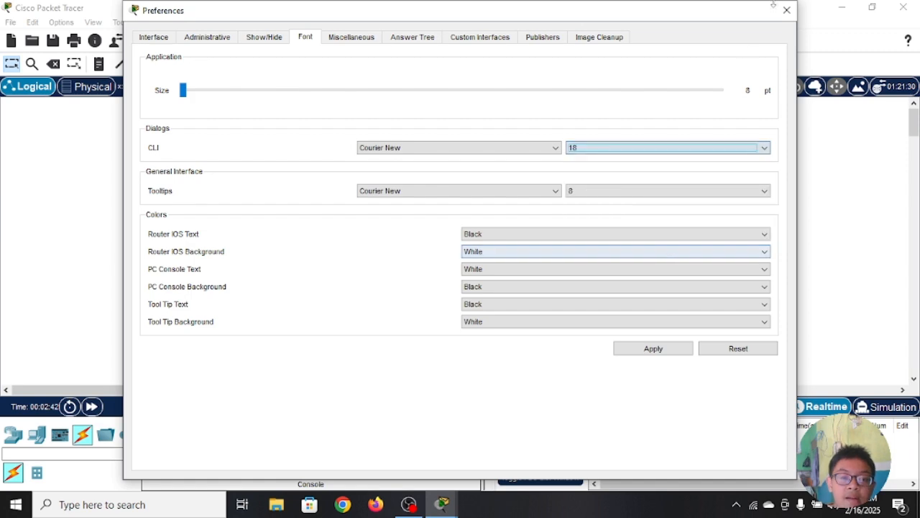
Step: Apply the font preferences, close them, and start a command-line session in Switch0's CLI
click(683, 351)
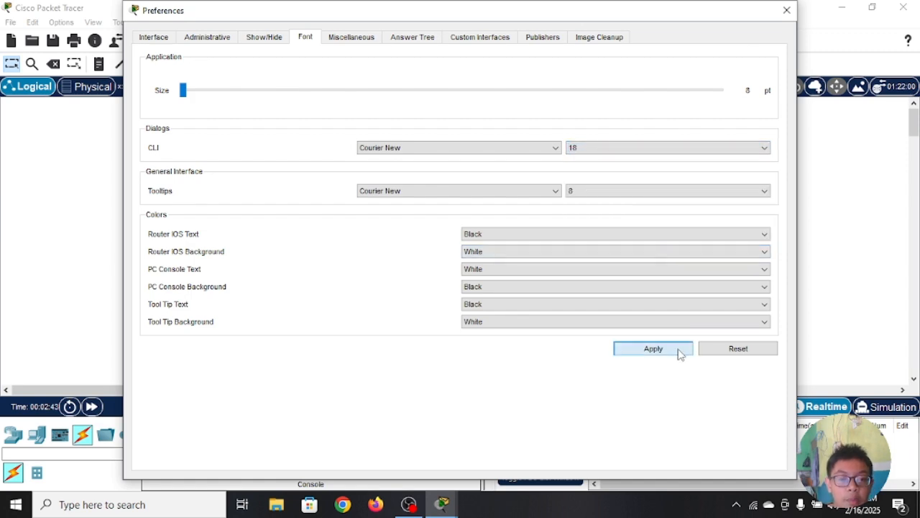
click(786, 10)
click(379, 194)
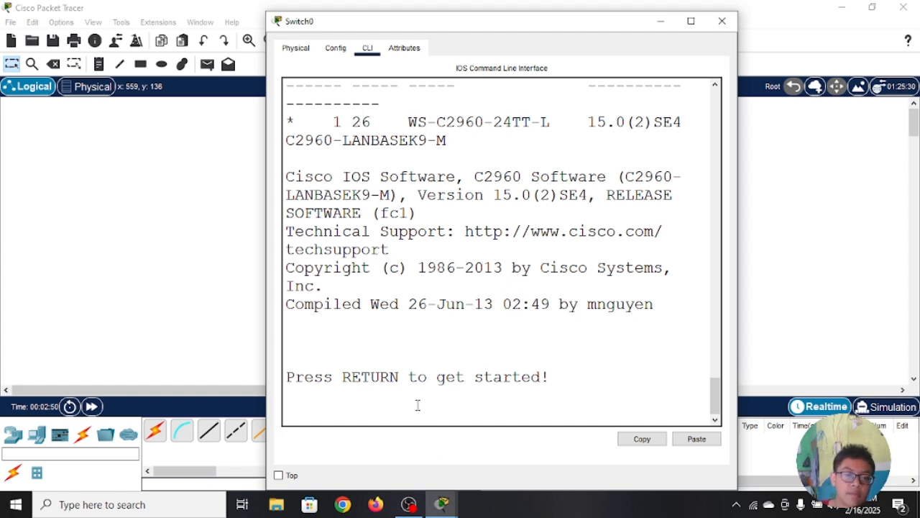
key(Return)
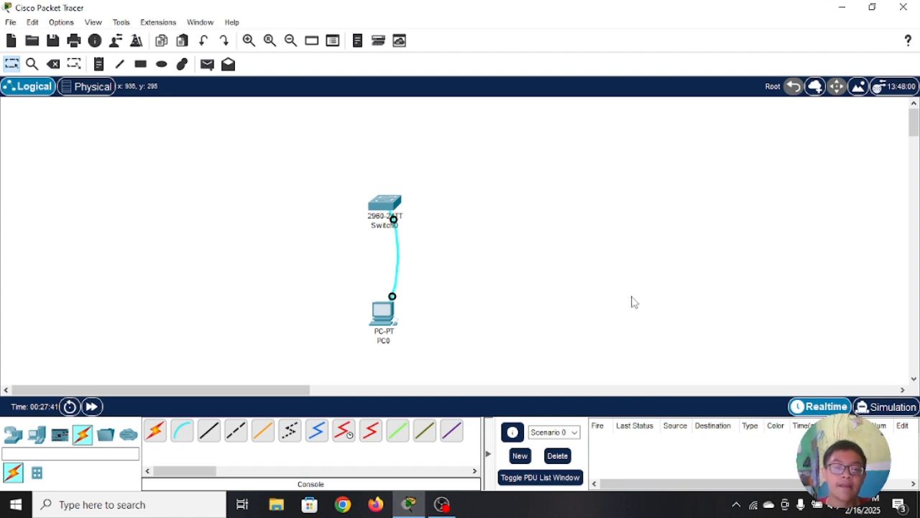
Step: Delete PC0 from the workspace while keeping Switch0
click(54, 65)
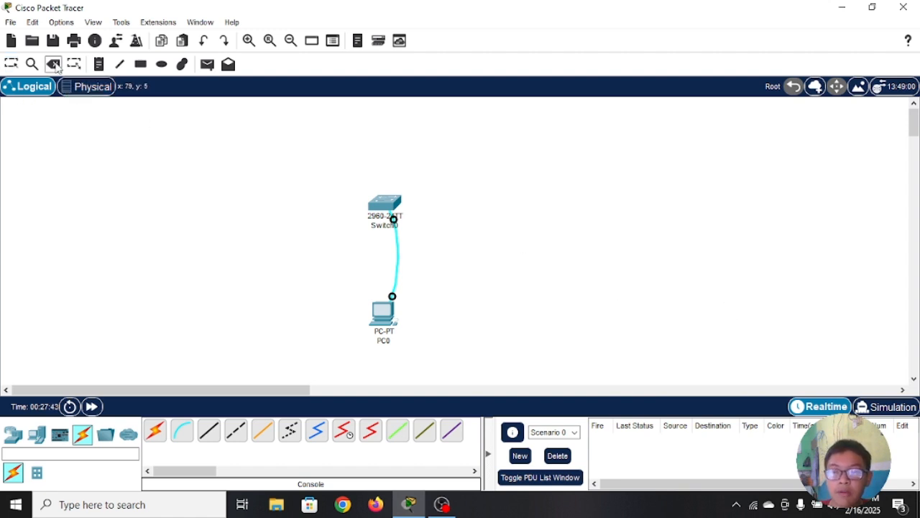
click(383, 312)
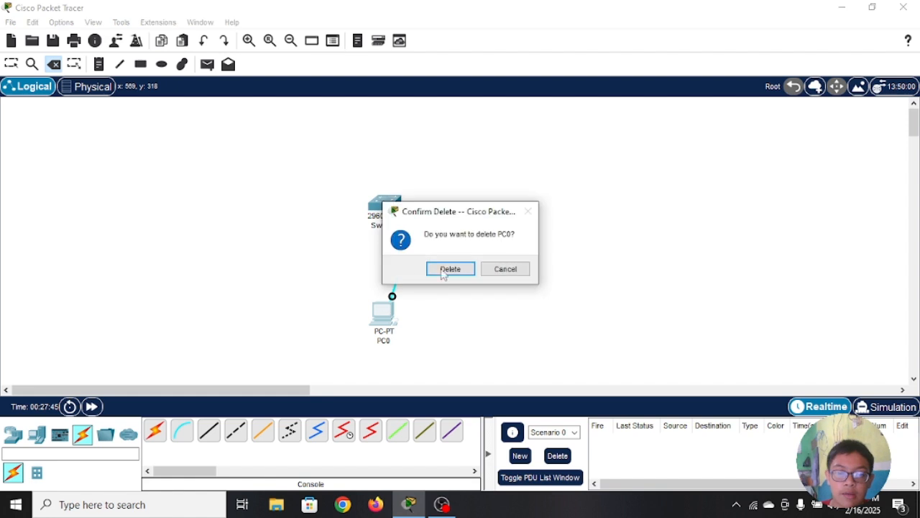
click(449, 269)
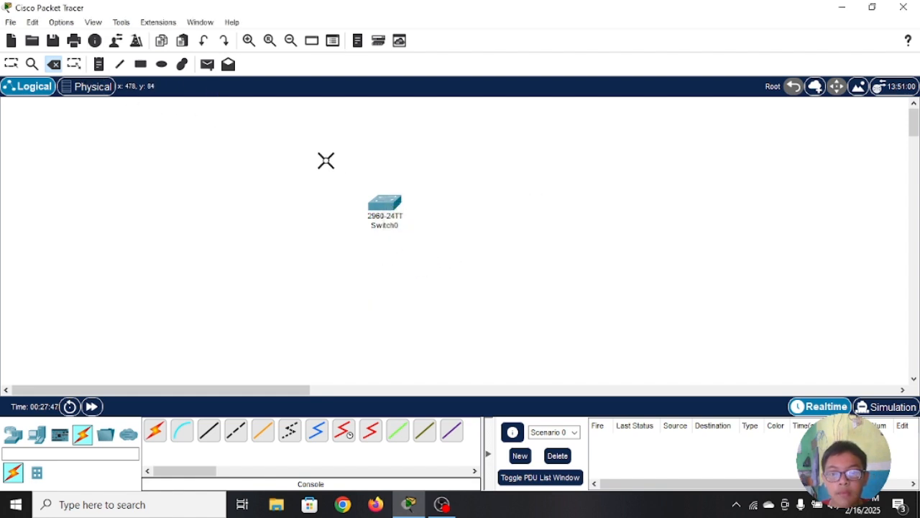
click(385, 204)
click(502, 269)
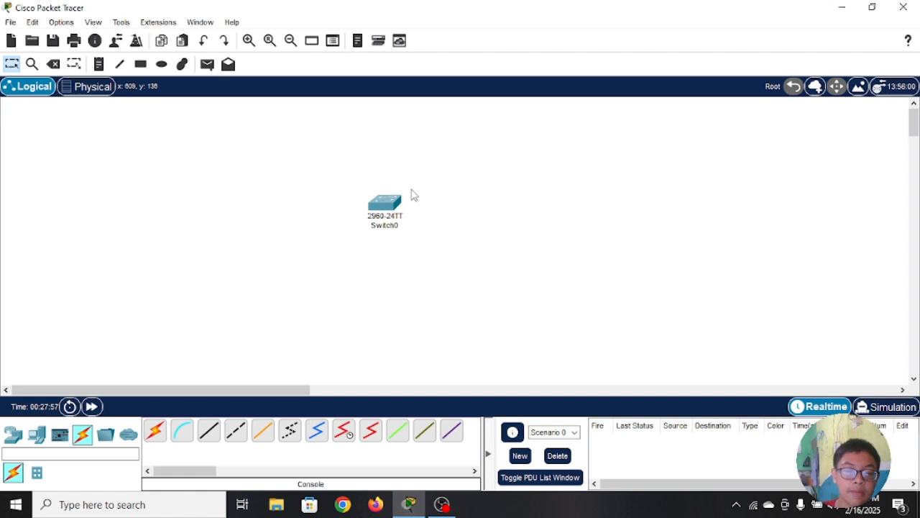
Step: Open Switch0's CLI and list the commands available in user EXEC mode with ?
click(393, 201)
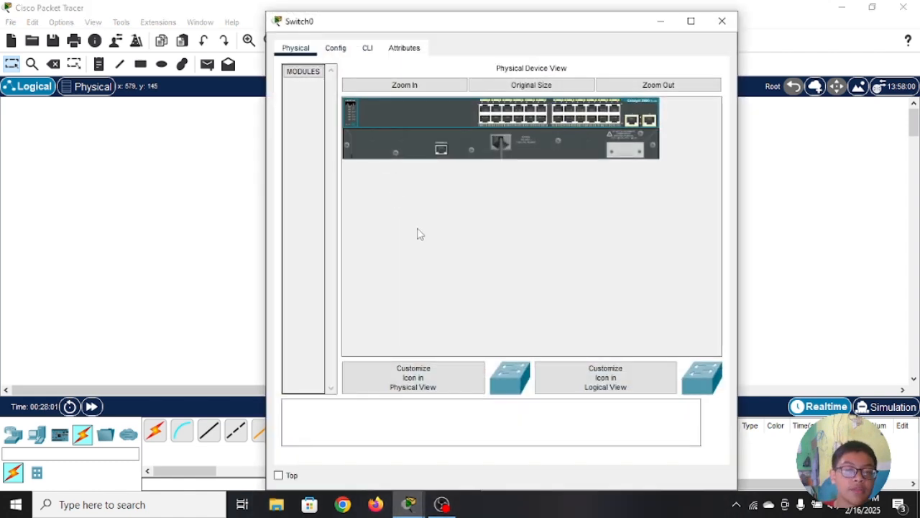
click(372, 56)
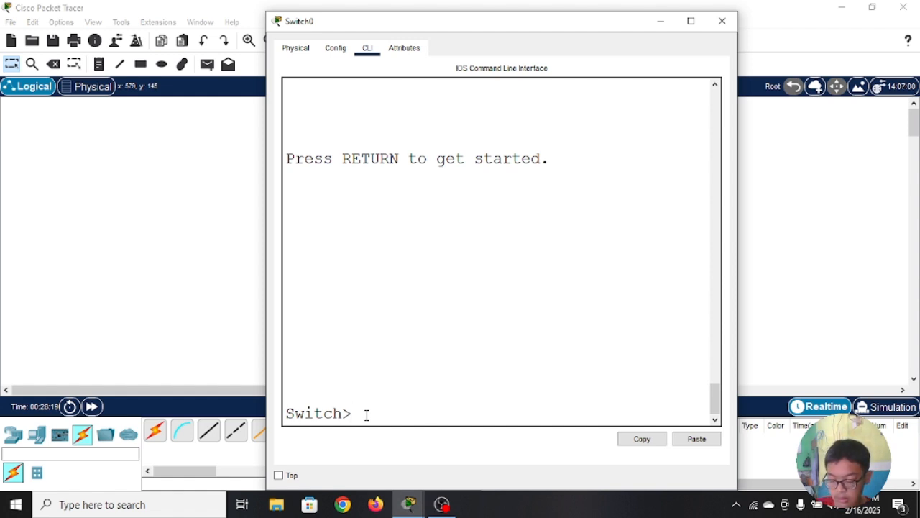
text(?)
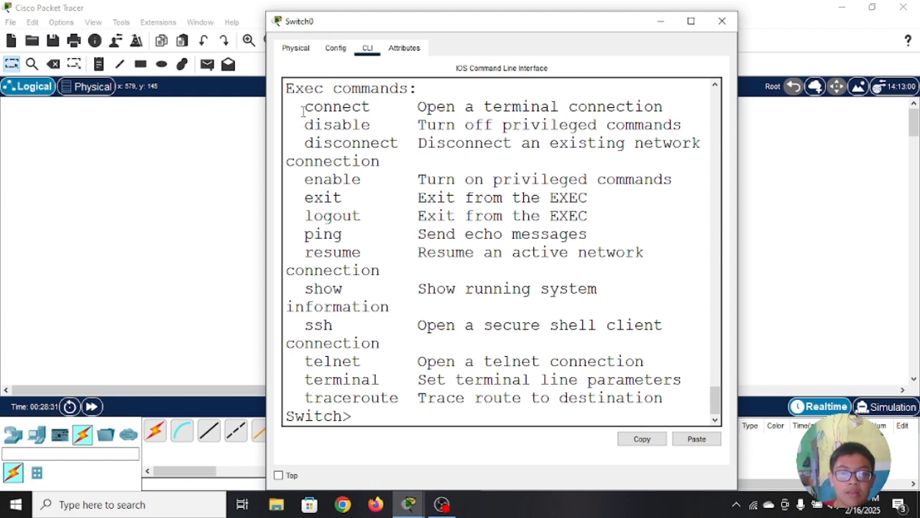
Step: Examine the user EXEC command list, highlighting entries such as ping, ssh and telnet
drag(303, 110, 378, 342)
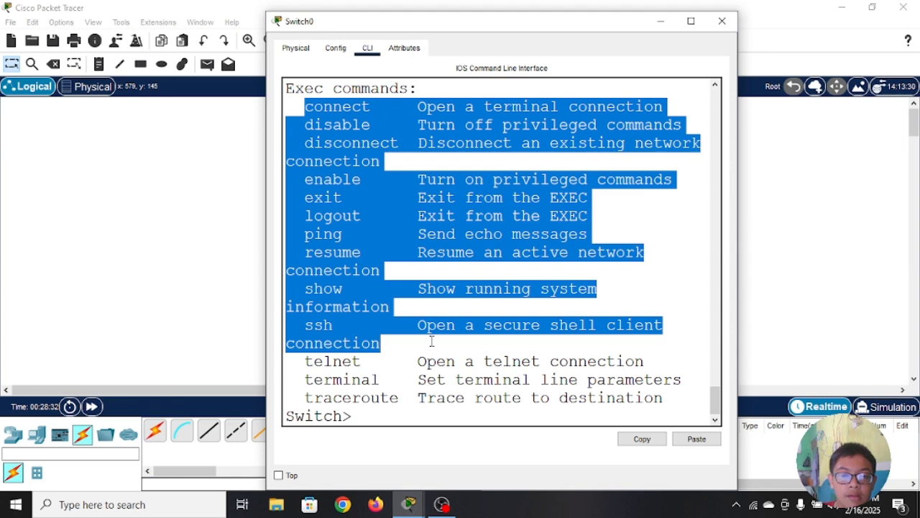
click(642, 231)
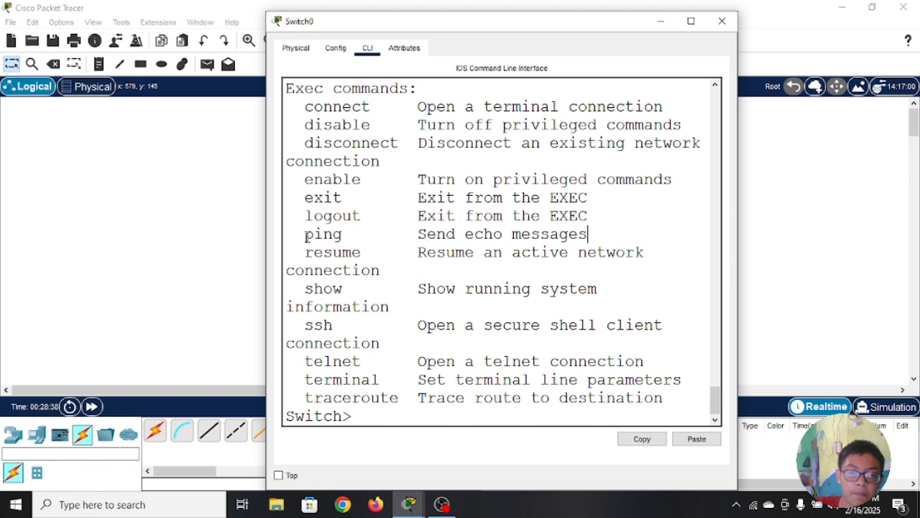
drag(305, 234, 322, 235)
click(399, 216)
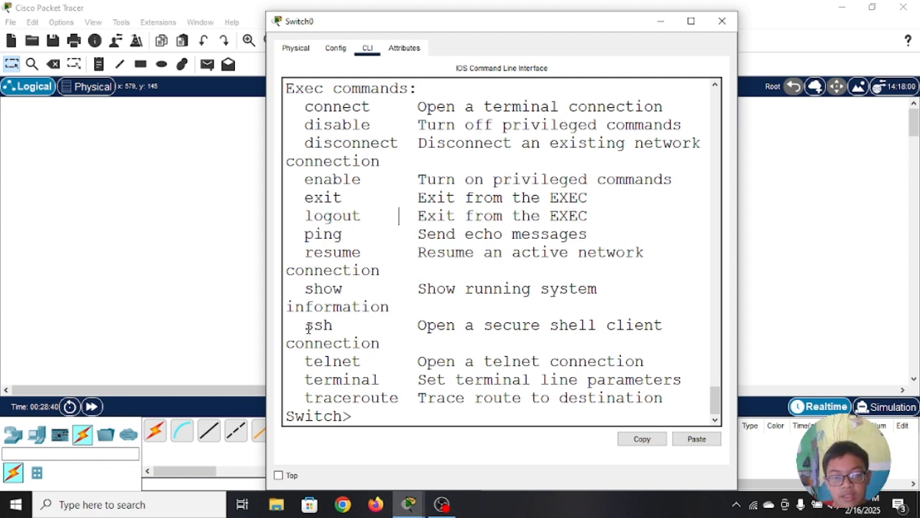
drag(324, 321, 343, 325)
click(362, 325)
drag(314, 361, 332, 379)
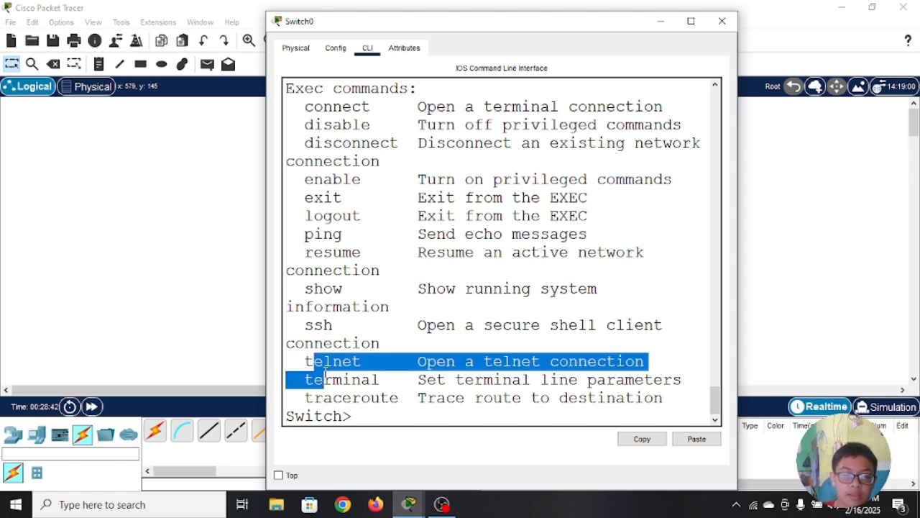
click(382, 311)
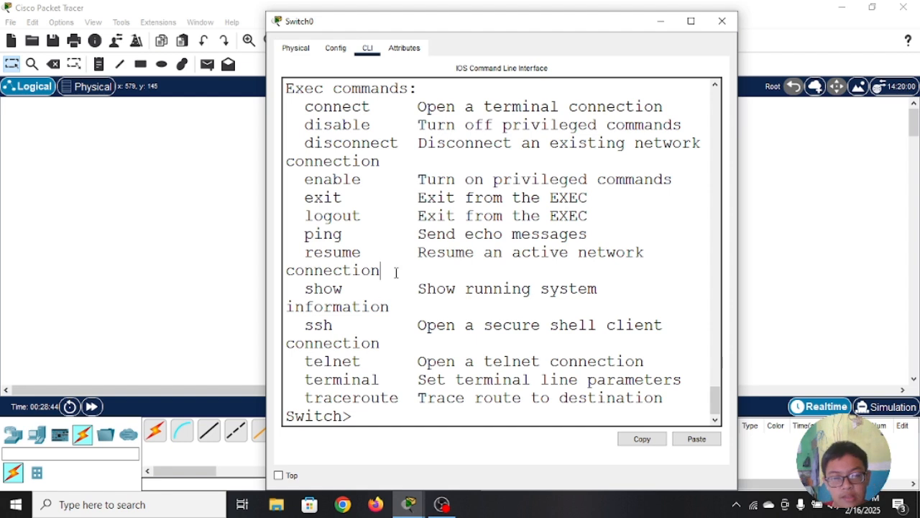
drag(305, 361, 314, 362)
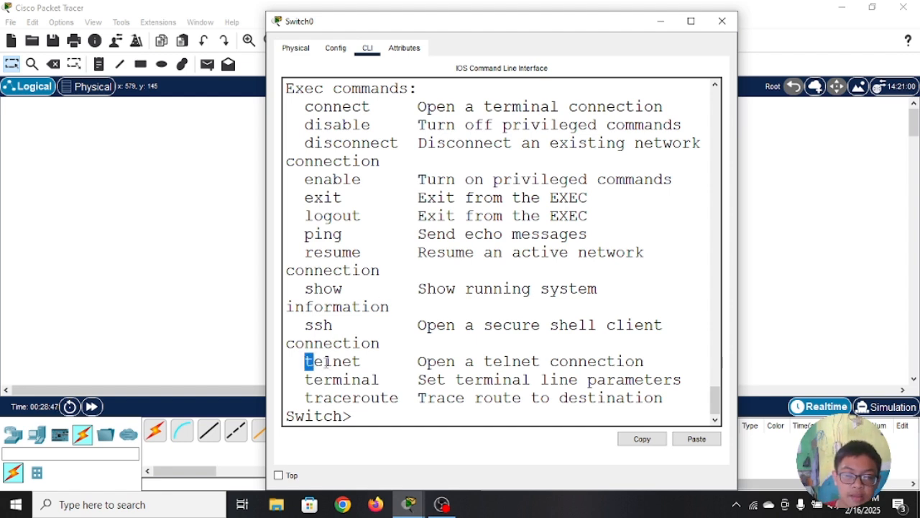
drag(395, 311, 391, 327)
click(399, 362)
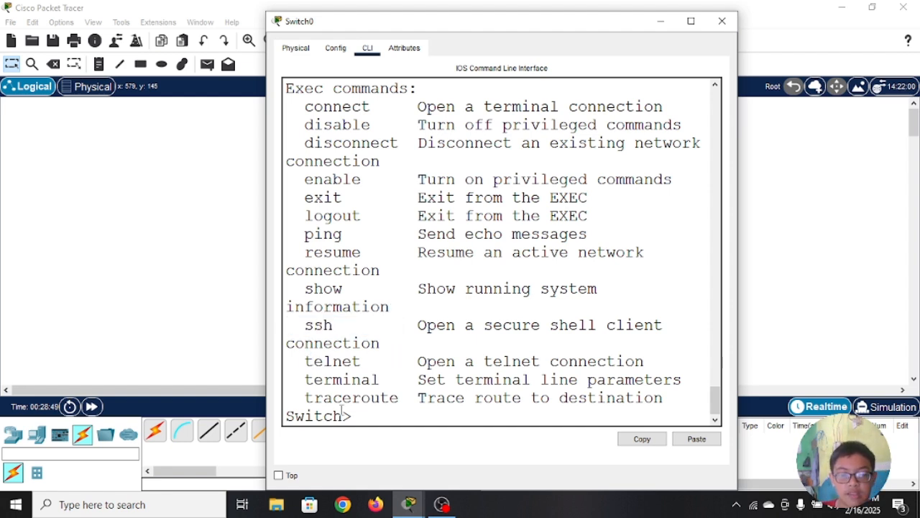
Step: Enter privileged EXEC mode on the switch with the enable command and point out the prompt
click(371, 423)
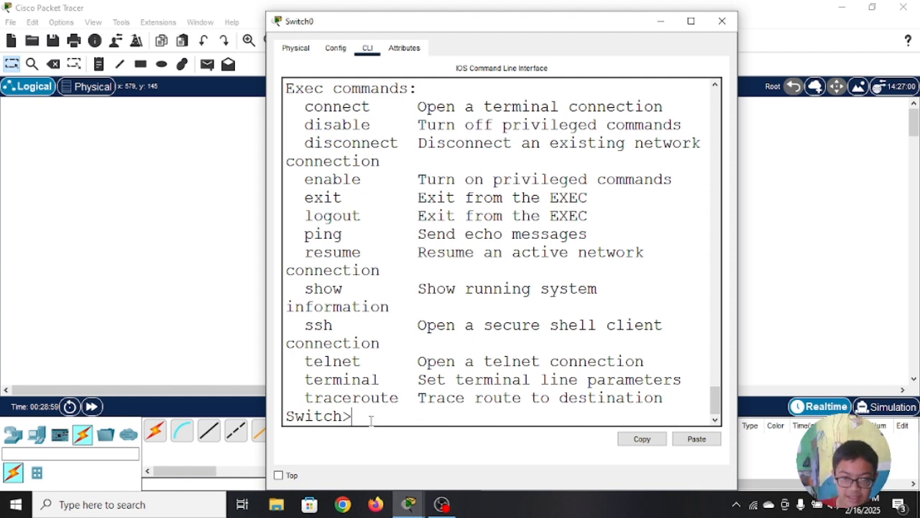
text(enabl)
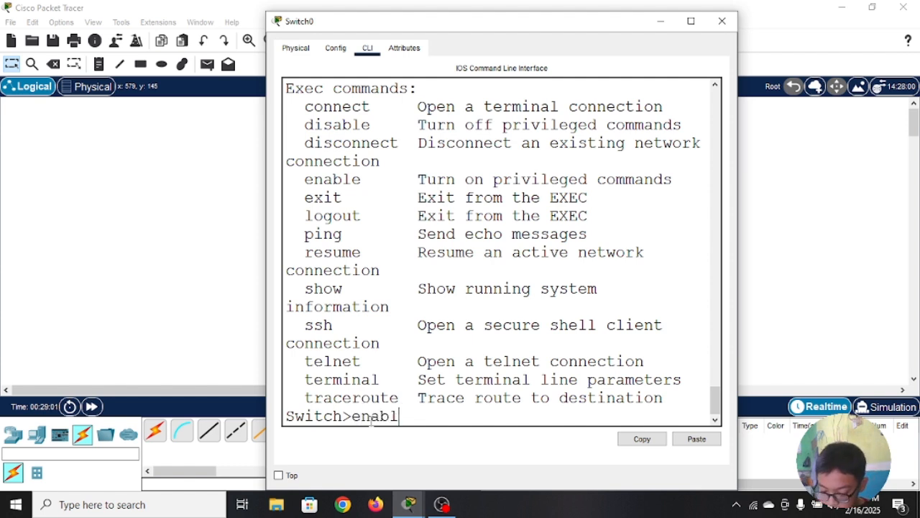
text(e)
key(Return)
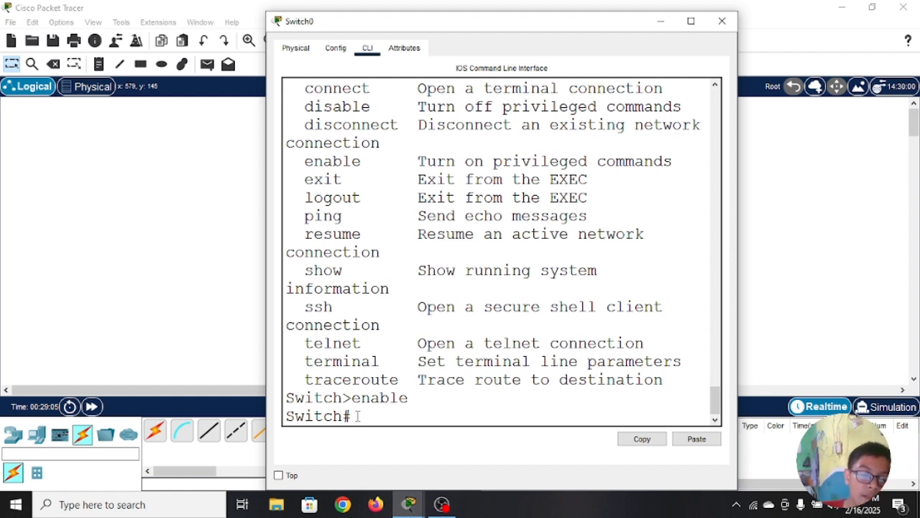
drag(358, 415, 333, 416)
click(368, 415)
click(361, 415)
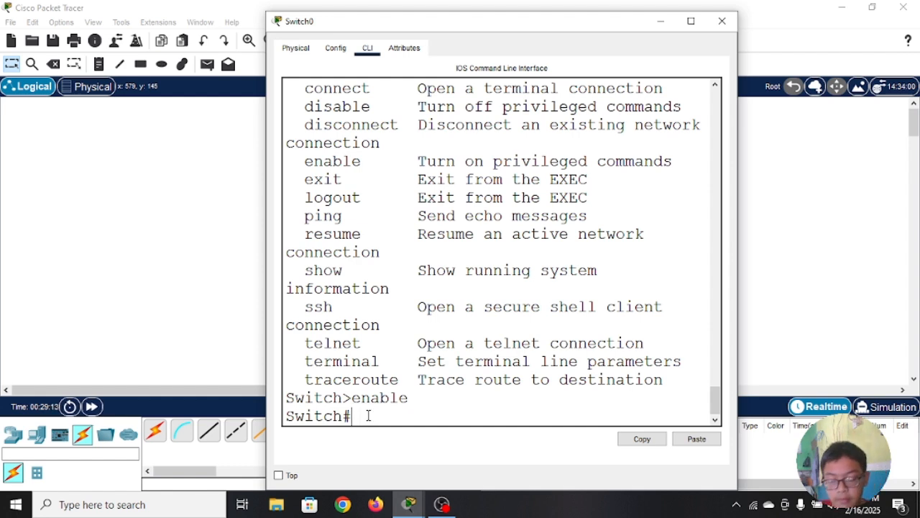
Step: List the privileged EXEC commands with ?, compare them with the user EXEC list, and page through to the end
text(?)
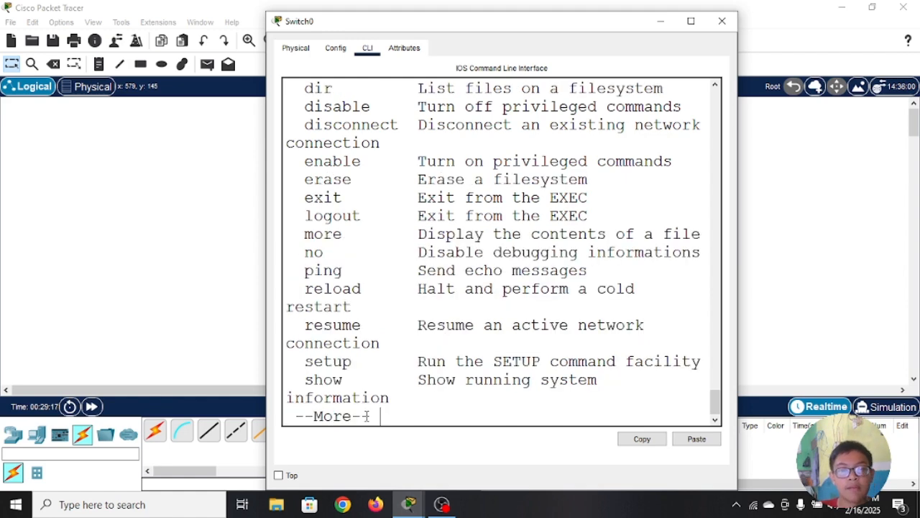
scroll(384, 151, up, 4)
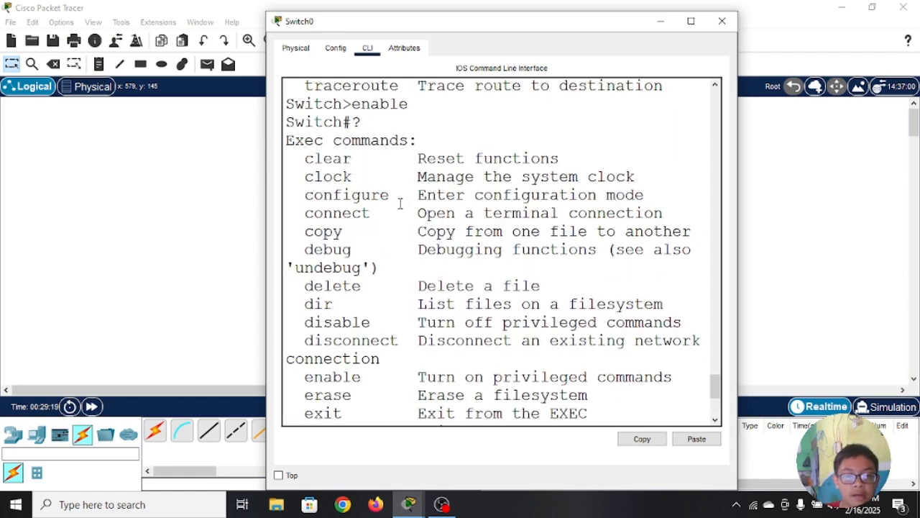
scroll(401, 208, up, 2)
scroll(430, 222, down, 4)
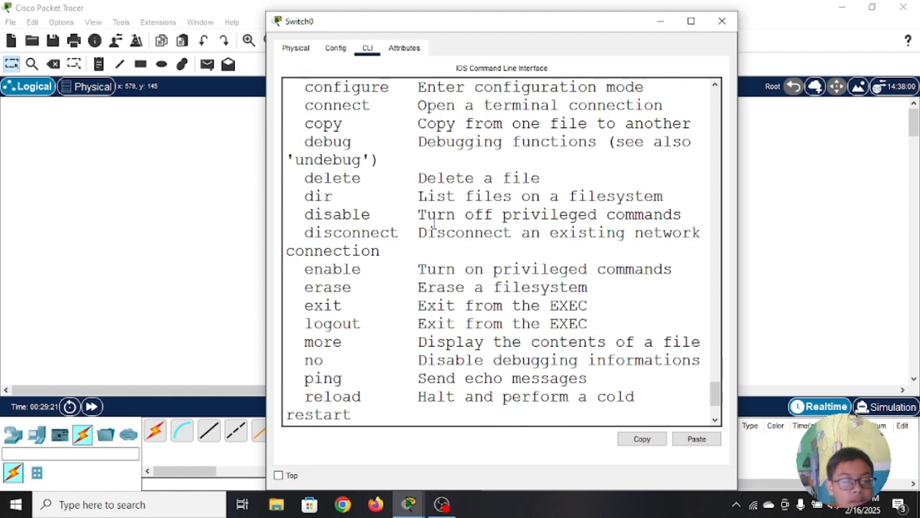
scroll(434, 228, down, 2)
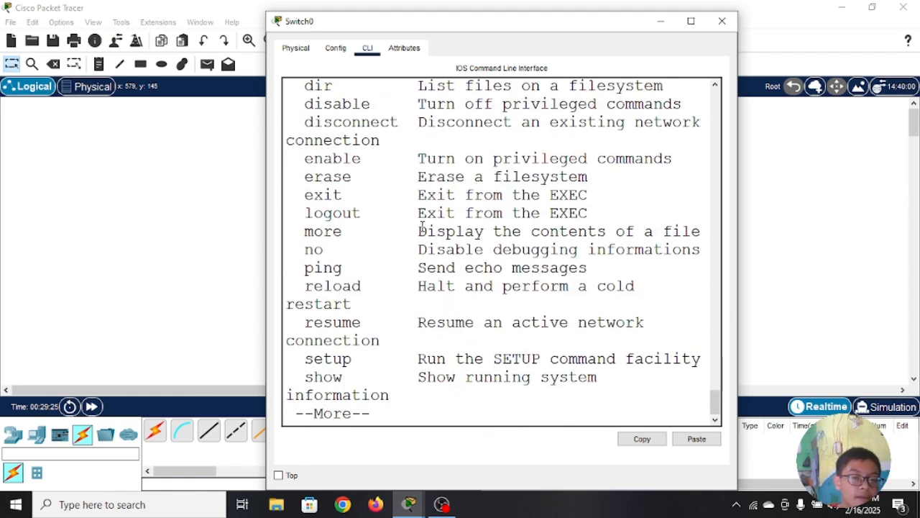
scroll(360, 200, up, 6)
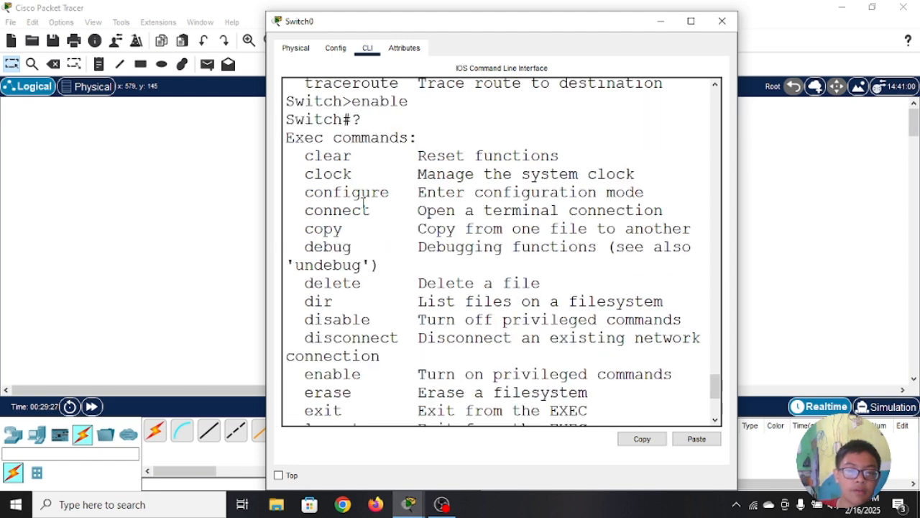
scroll(302, 273, up, 2)
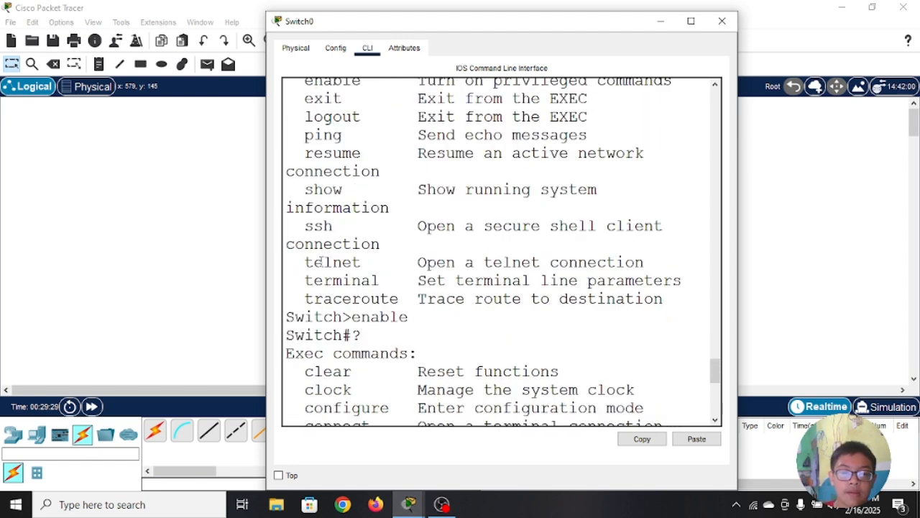
scroll(324, 260, down, 8)
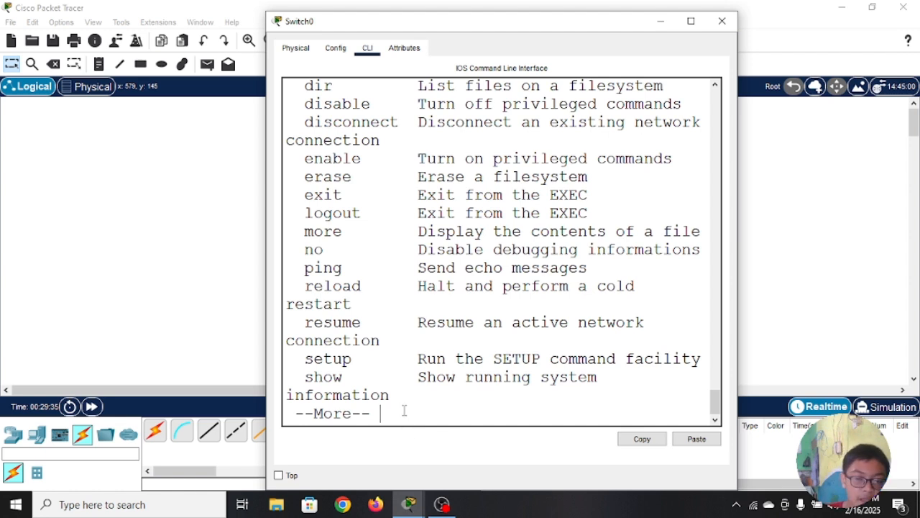
key(Return)
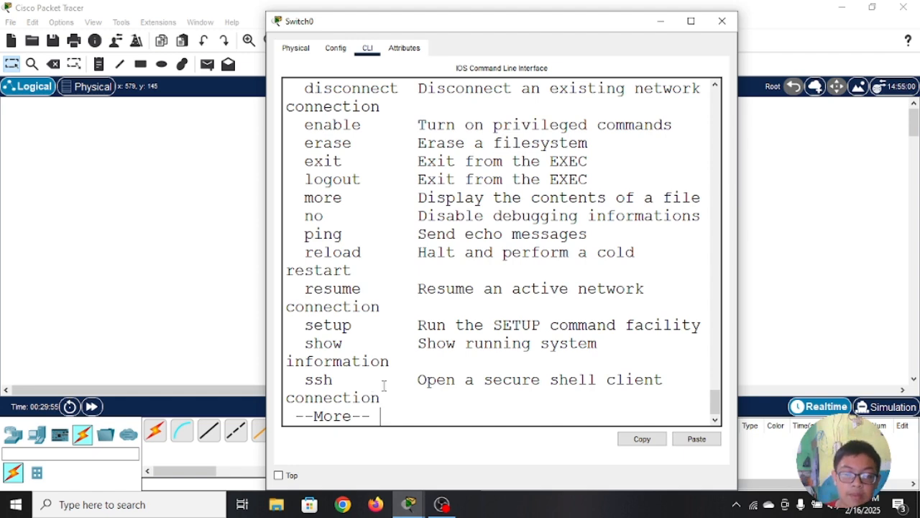
key(space)
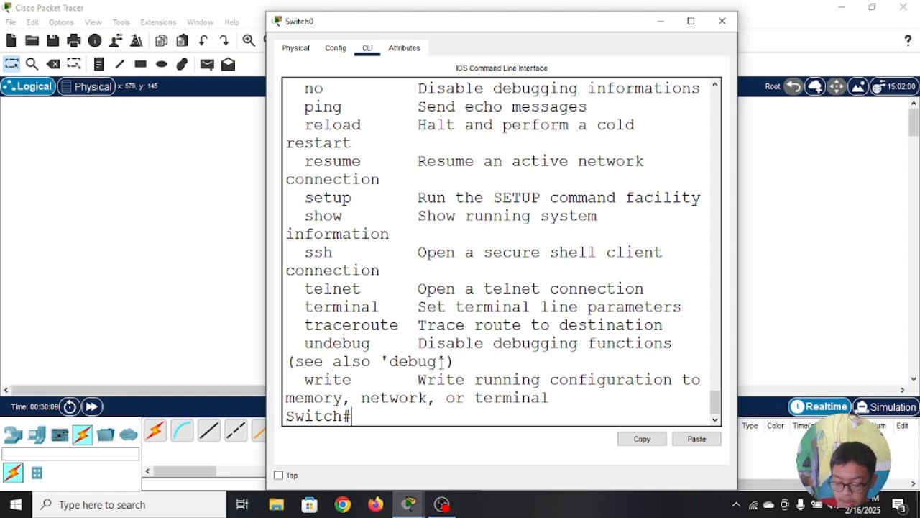
Step: Enter global configuration mode with conf t and highlight the config part of the prompt
text(con)
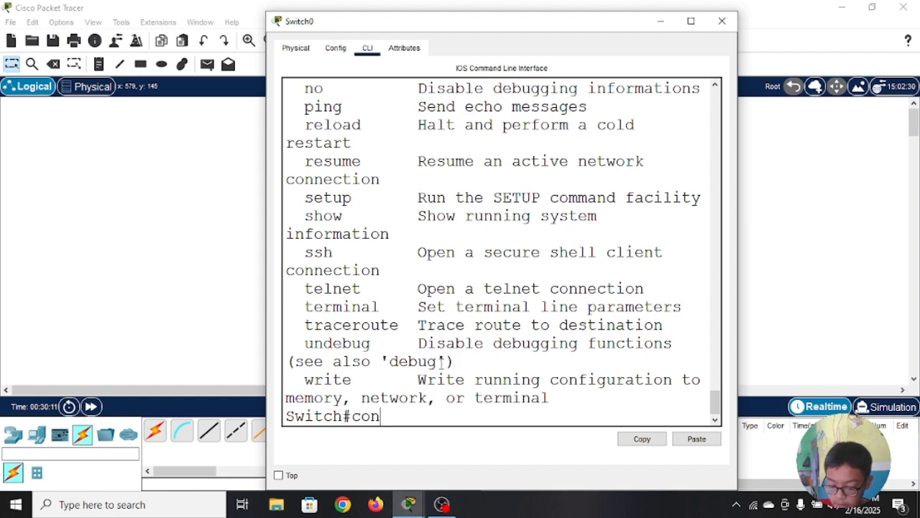
text(f t)
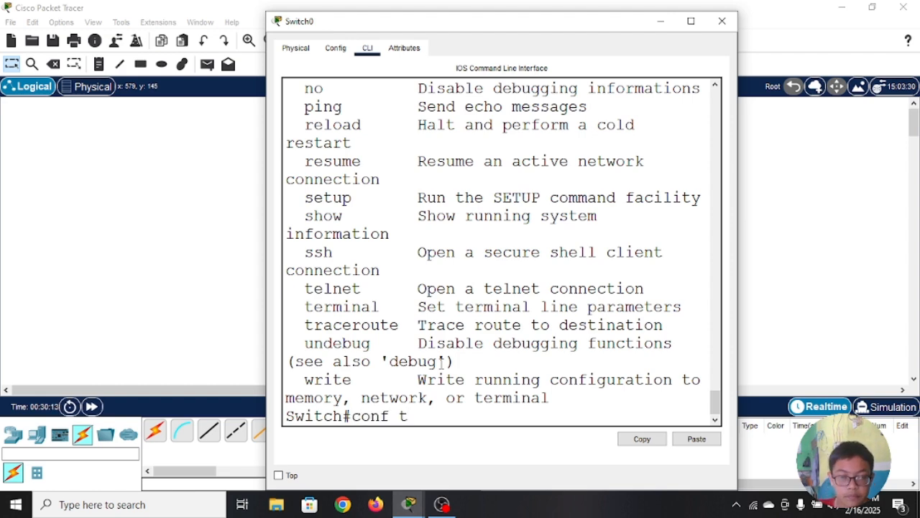
key(Return)
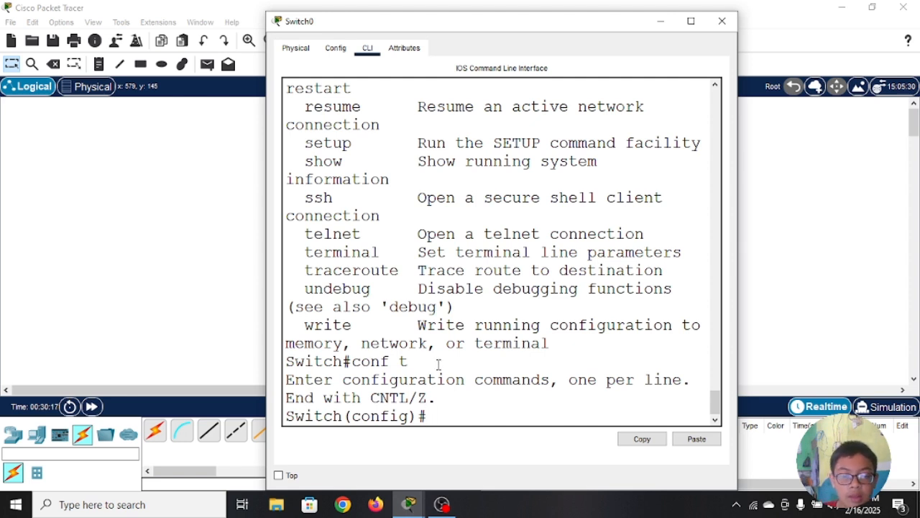
drag(416, 417, 343, 417)
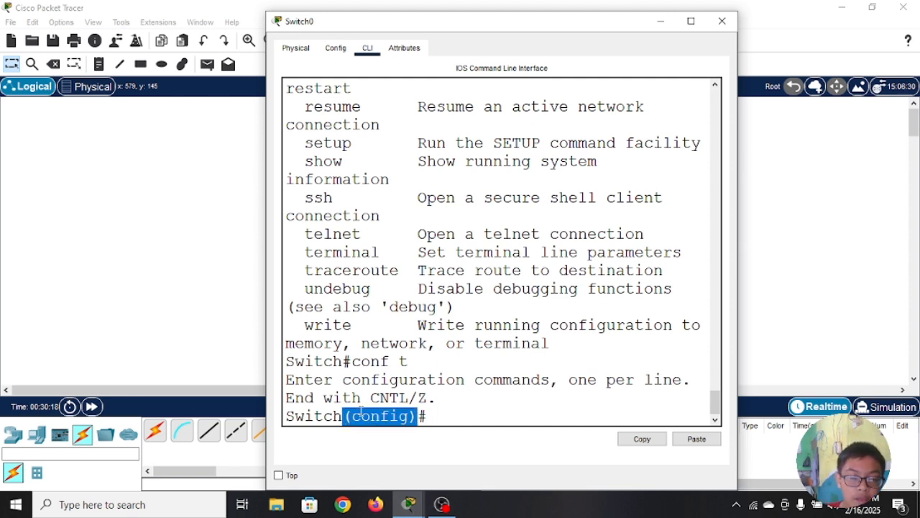
click(472, 403)
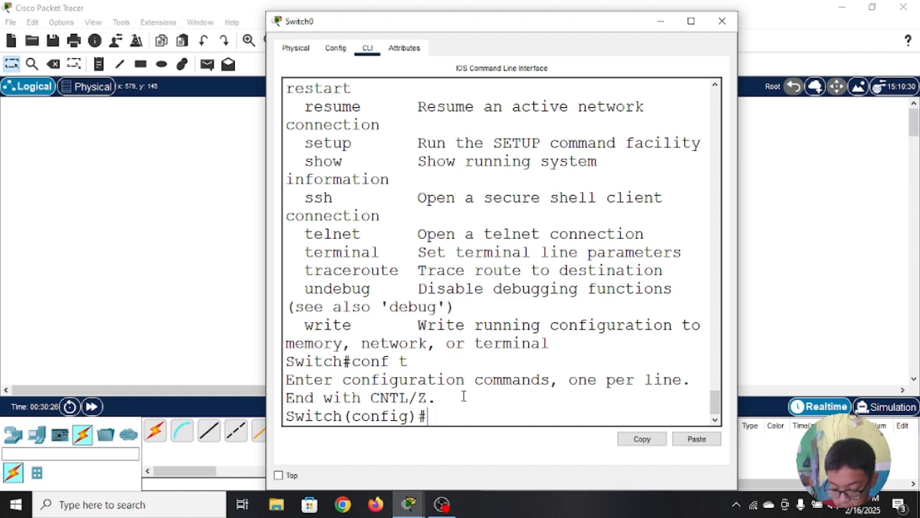
Step: List the global configuration commands with ?, page to the end of the list, and review its entries
text(?)
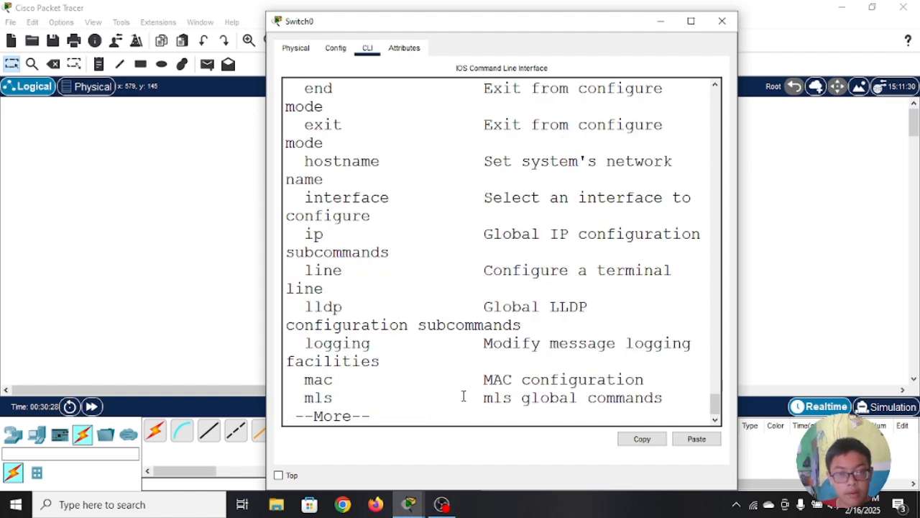
scroll(434, 244, up, 4)
scroll(434, 245, up, 4)
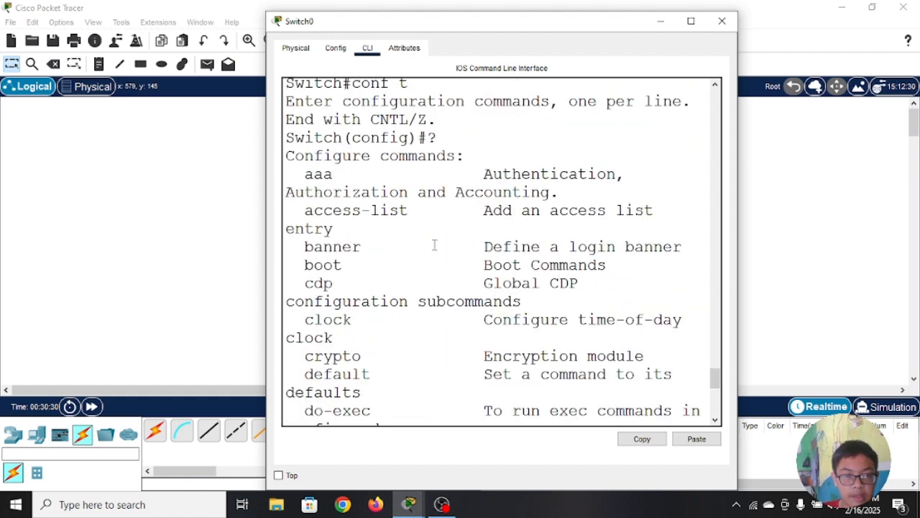
scroll(435, 244, down, 8)
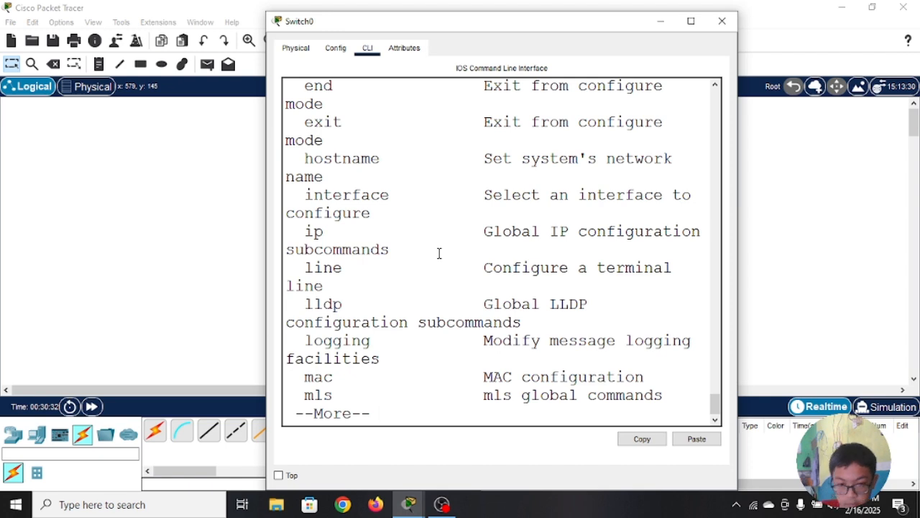
key(space)
scroll(487, 316, up, 4)
scroll(486, 321, down, 4)
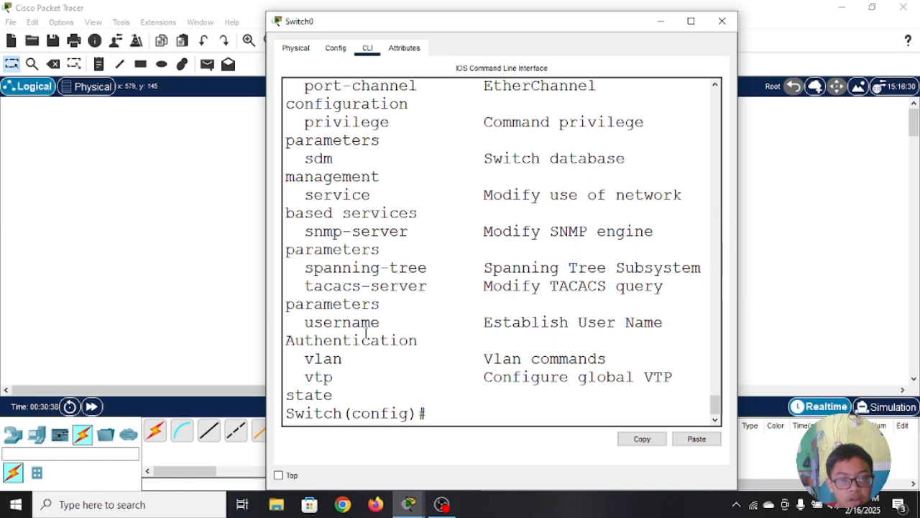
scroll(386, 338, up, 8)
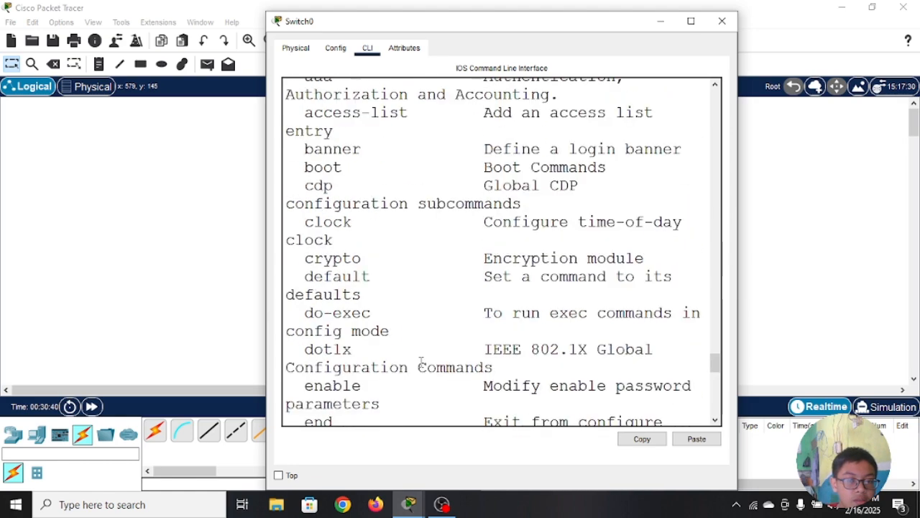
scroll(420, 362, up, 10)
scroll(420, 361, down, 12)
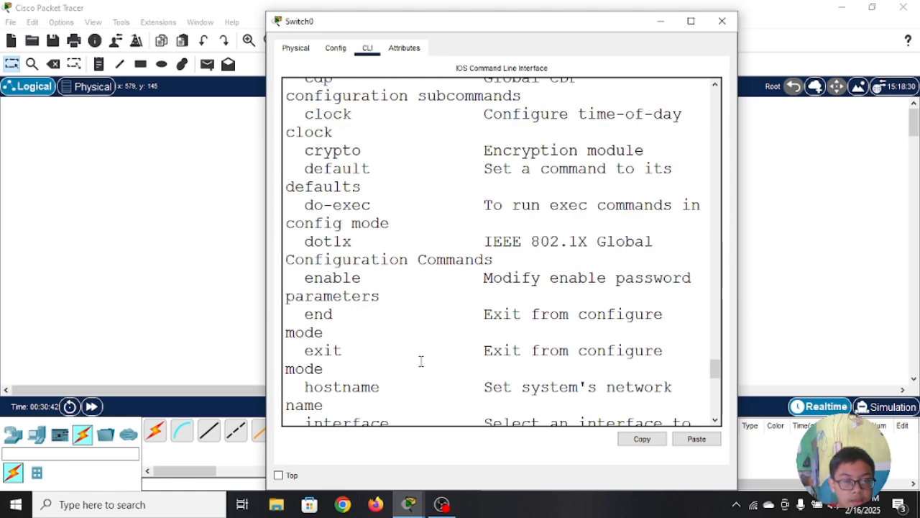
scroll(420, 362, down, 8)
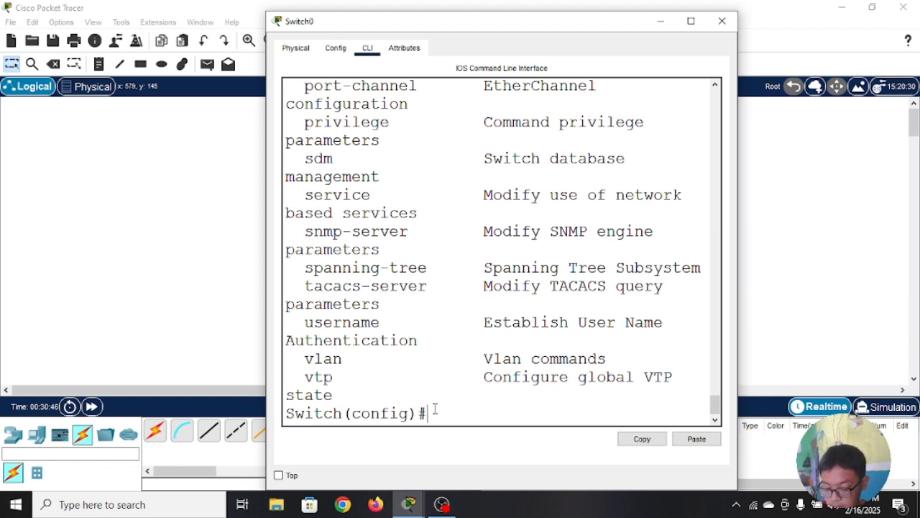
Step: Return from global configuration mode to privileged EXEC mode with the abbreviated command ex
text(ex)
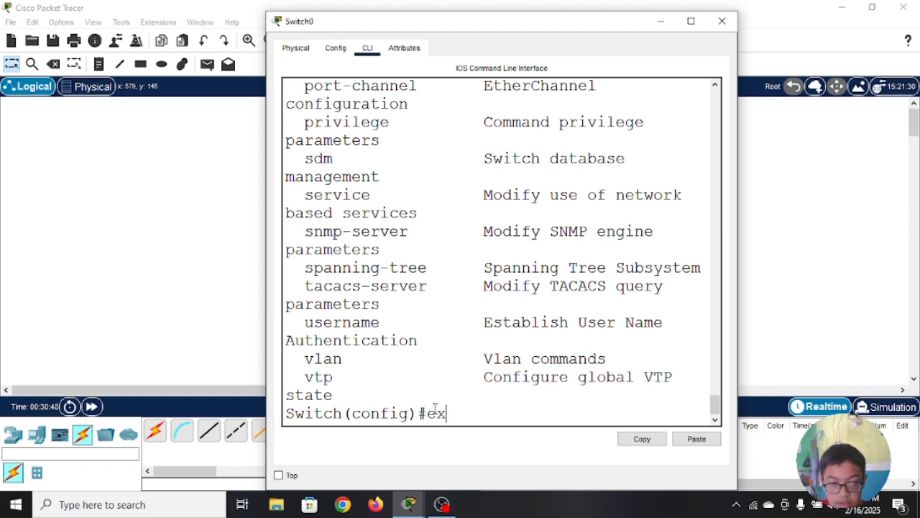
key(Return)
key(Return)
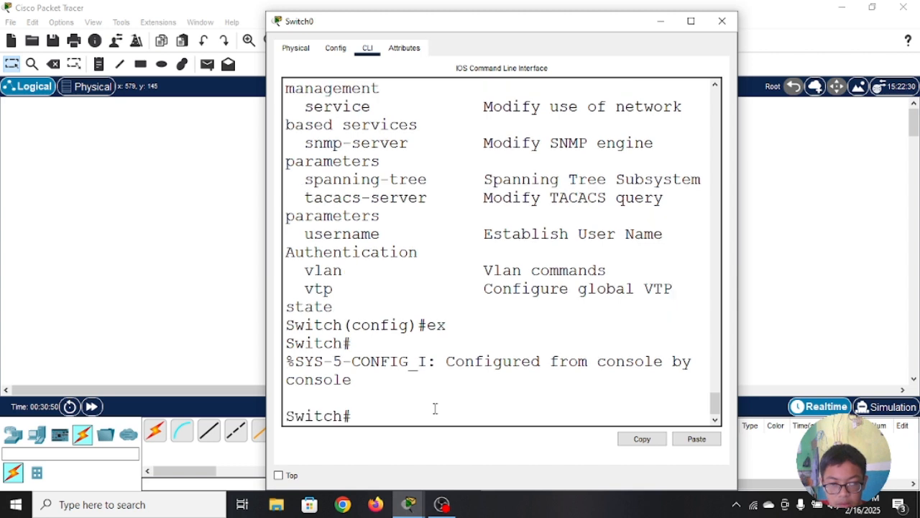
Step: Go back into global configuration mode from the privileged EXEC prompt with conf t
text(c)
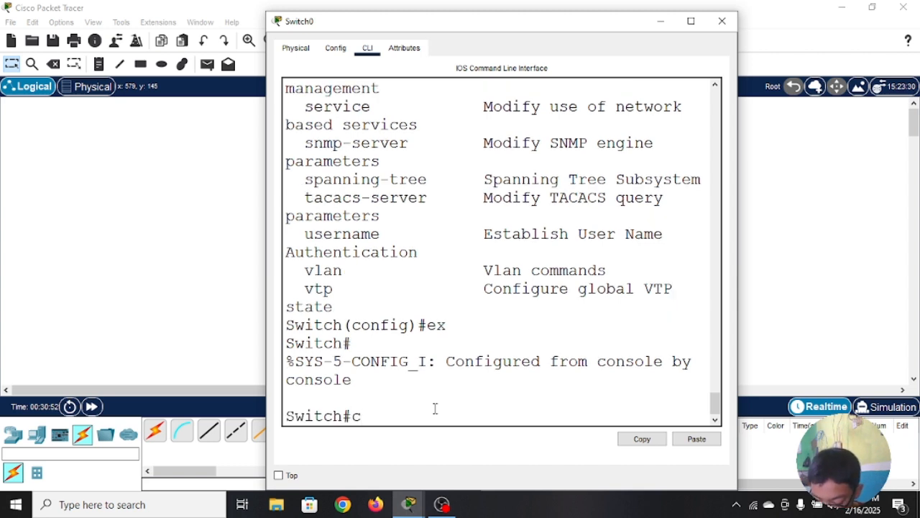
text(onf t)
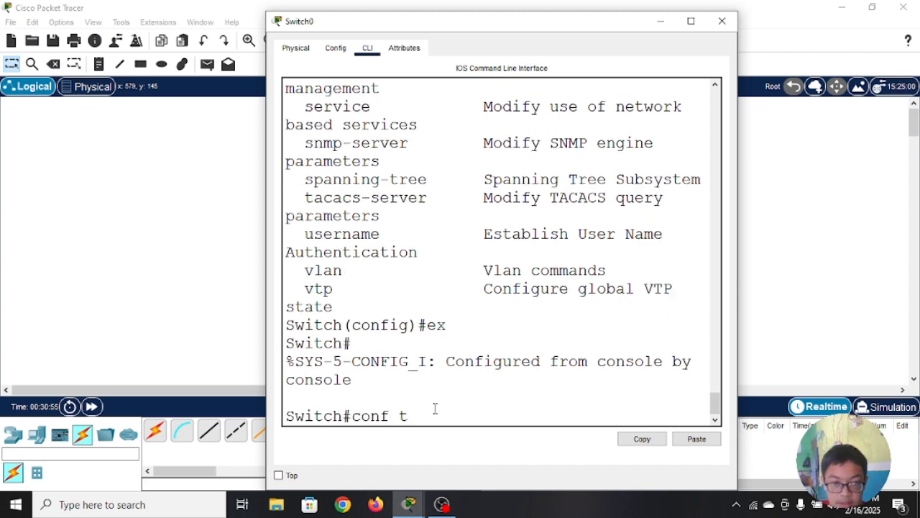
key(Return)
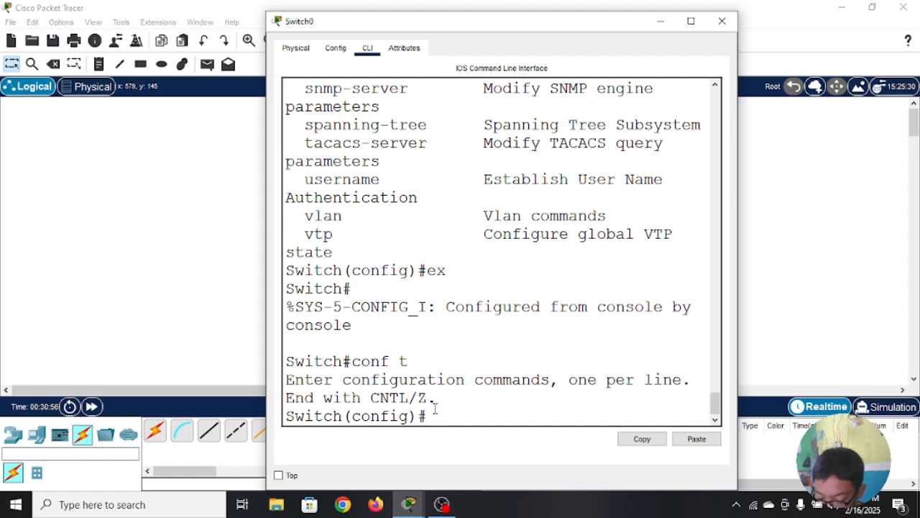
Step: Leave global configuration mode with the full exit command and bring up a fresh privileged EXEC prompt
text(exit)
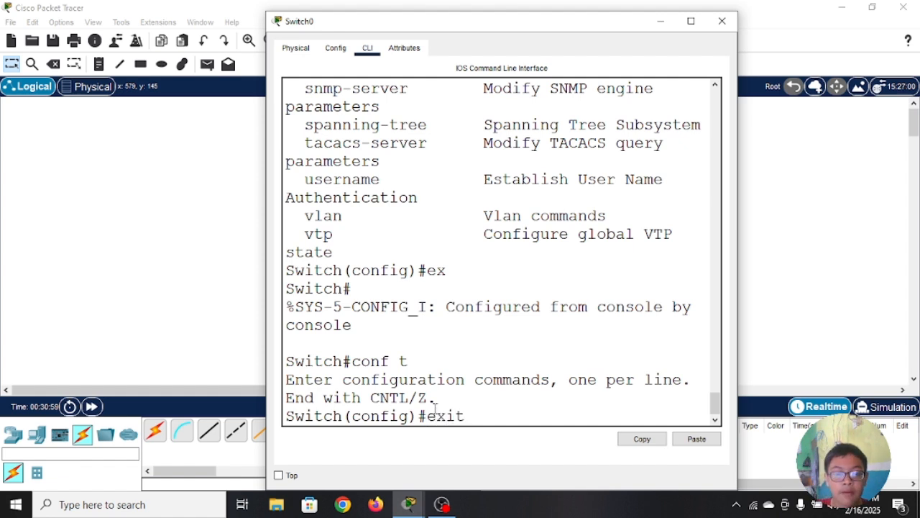
key(Return)
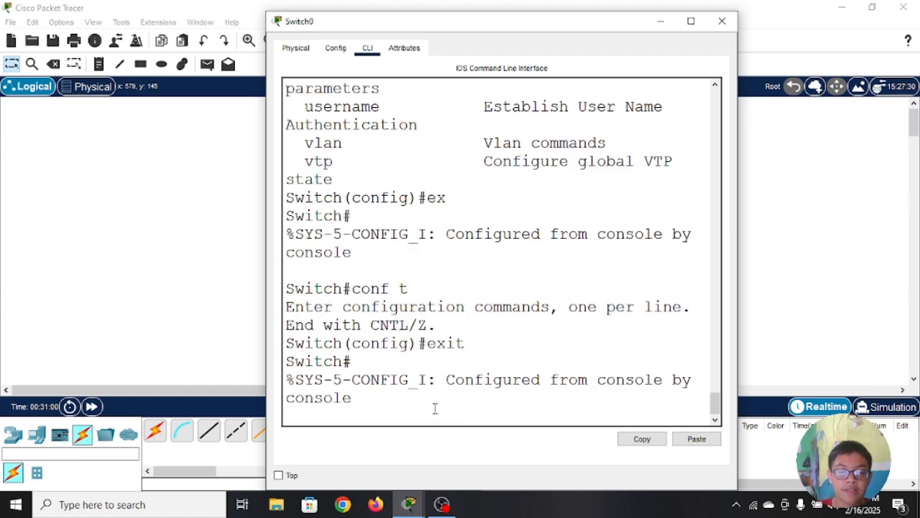
key(Return)
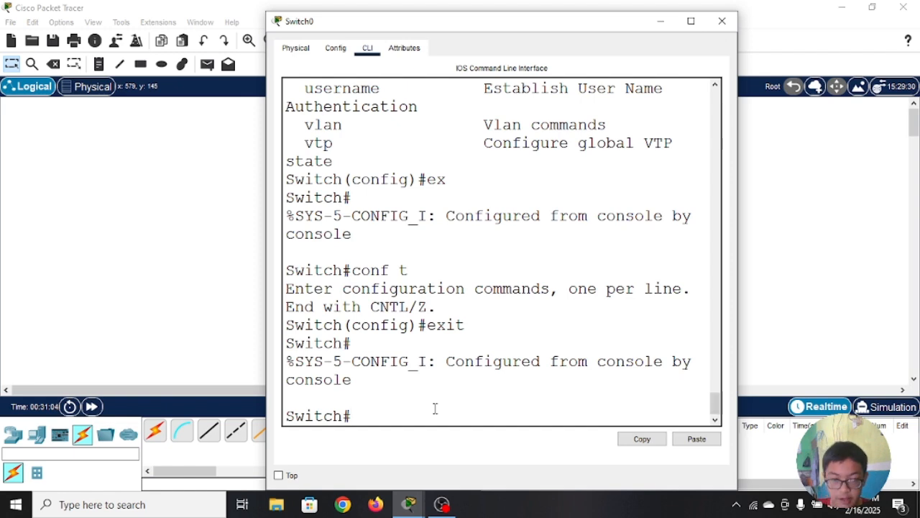
Step: List the privileged EXEC commands with ? and page through to the end of the list
text(?)
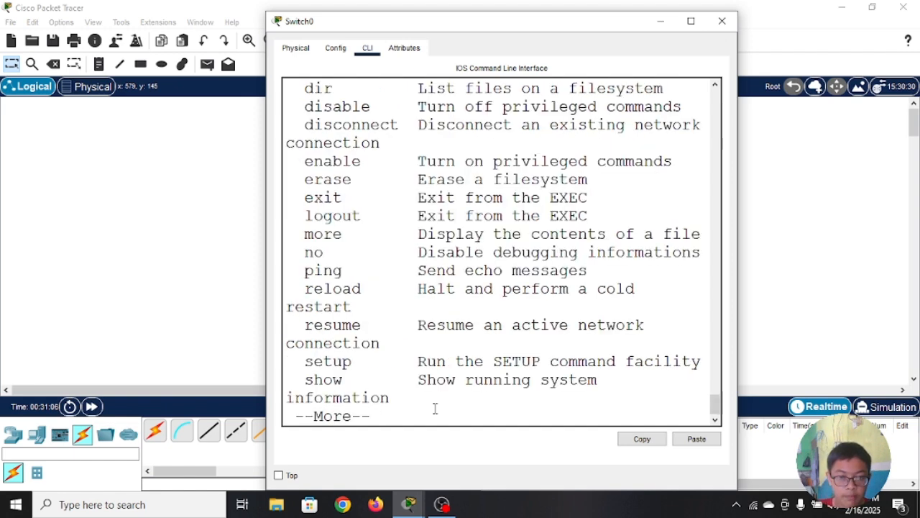
scroll(388, 316, up, 4)
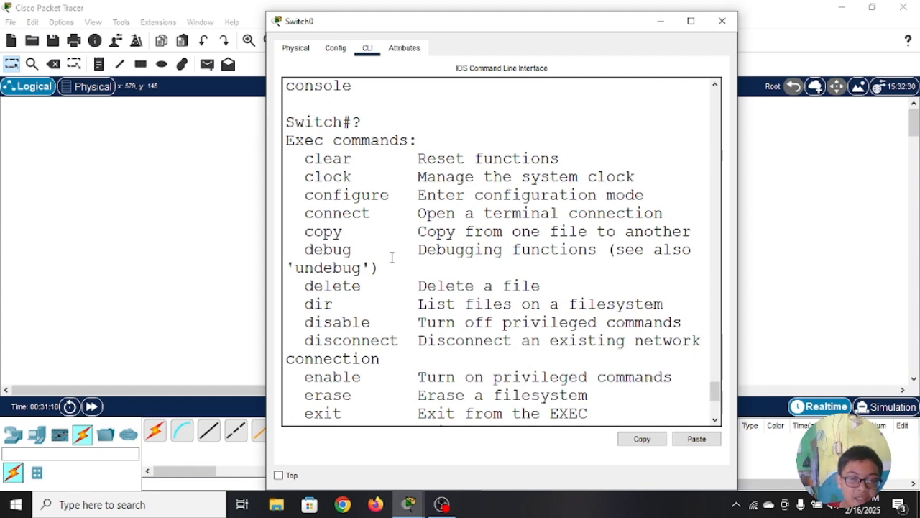
scroll(411, 272, down, 4)
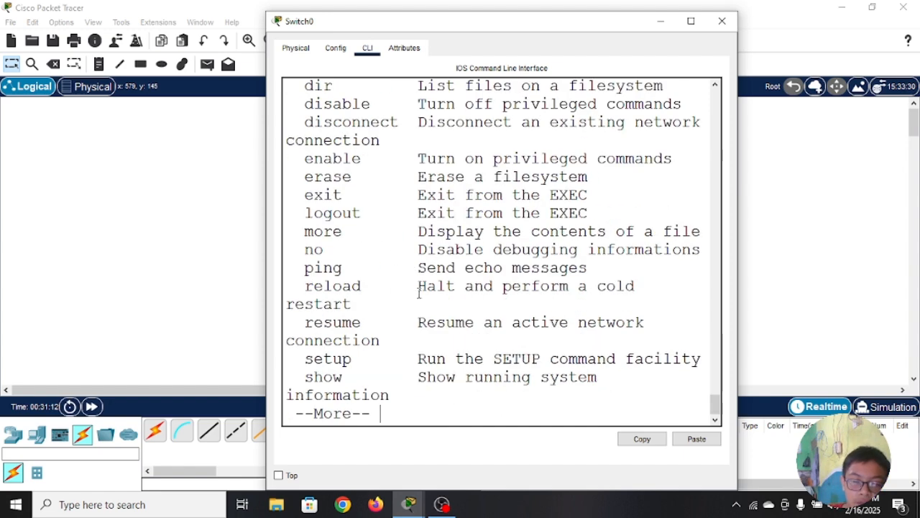
key(space)
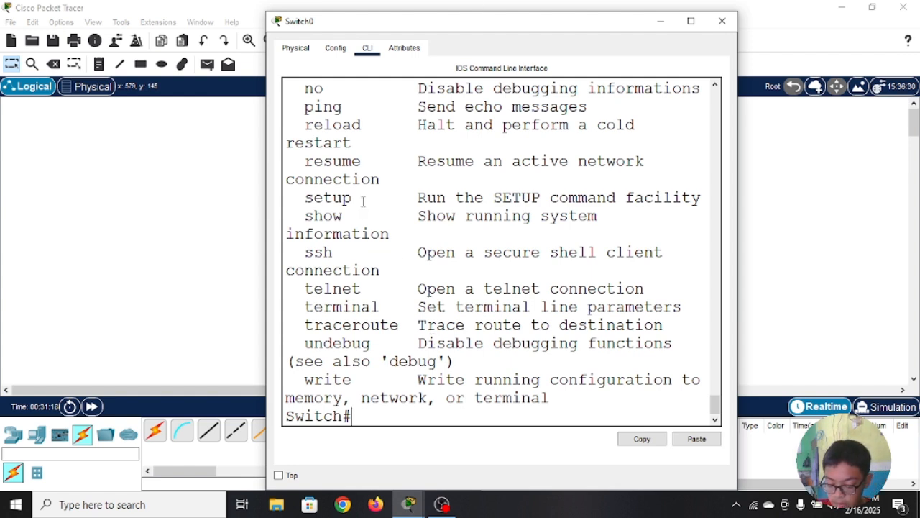
Step: Enter global configuration mode on Switch0 again with conf t
text(con)
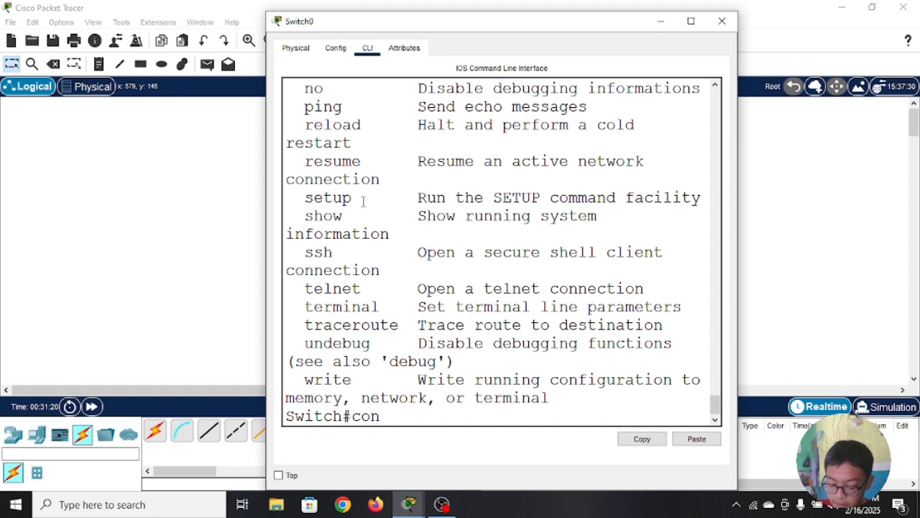
text(f t)
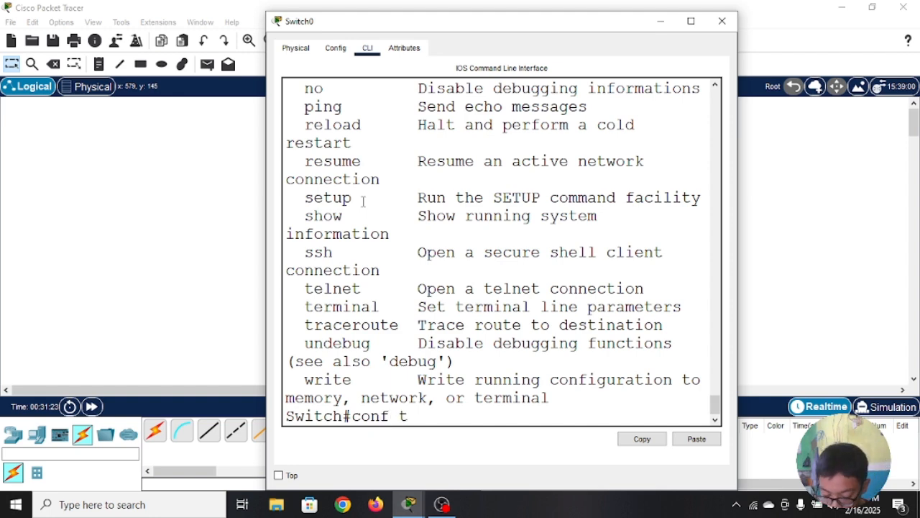
key(Return)
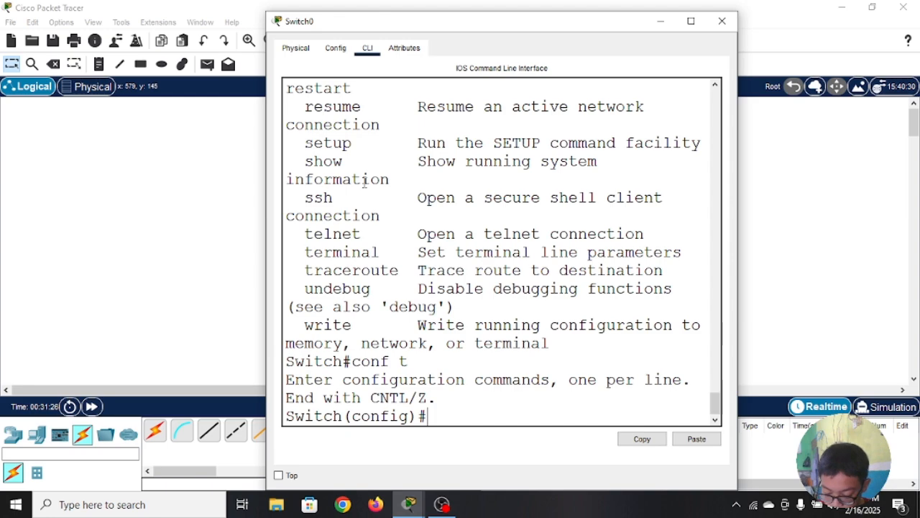
Step: List the configure commands with ?, compare them with the privileged EXEC list above, and page through to the end
text(?)
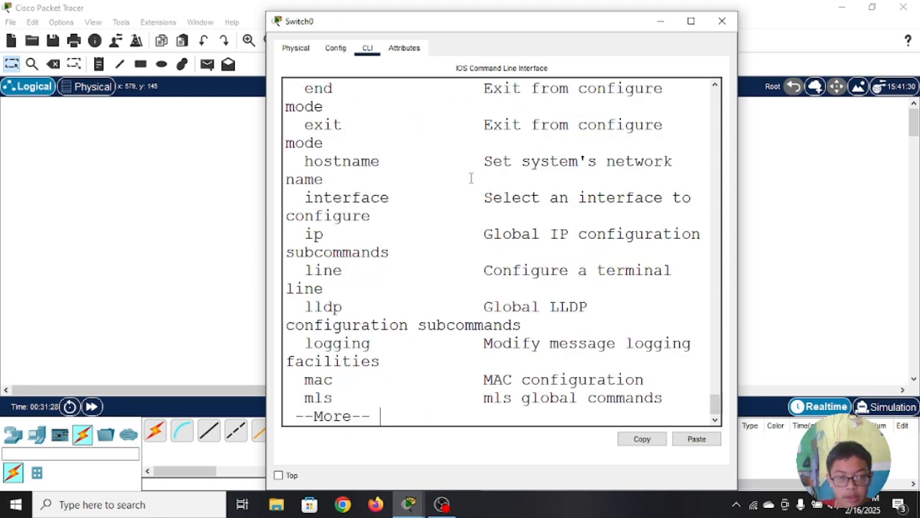
scroll(450, 281, up, 8)
scroll(446, 267, down, 8)
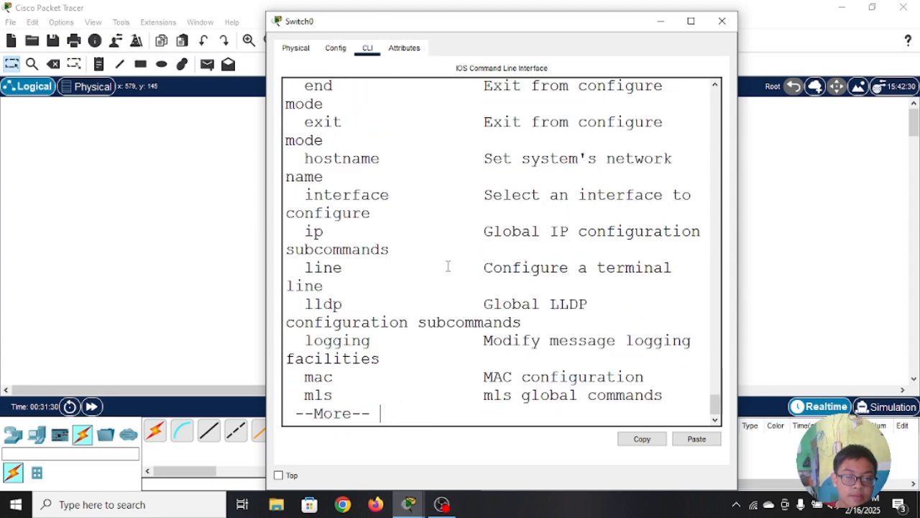
scroll(447, 267, up, 12)
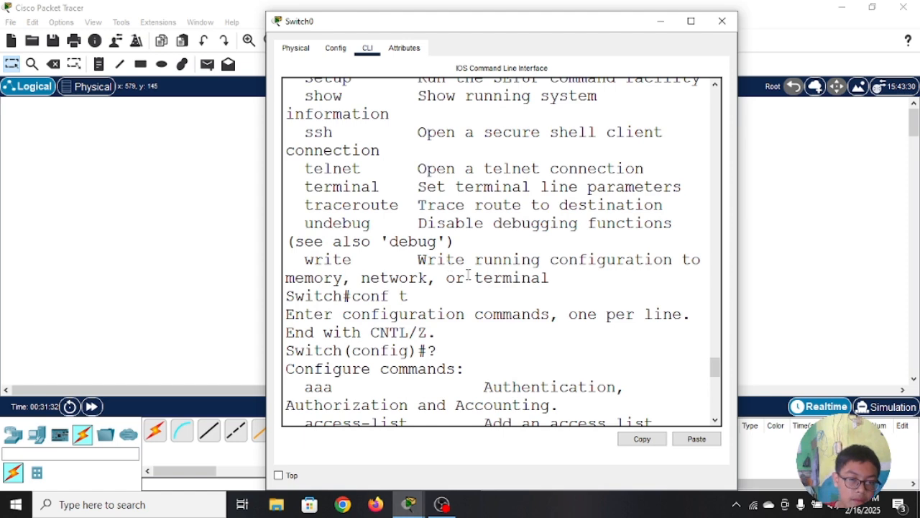
scroll(407, 319, down, 12)
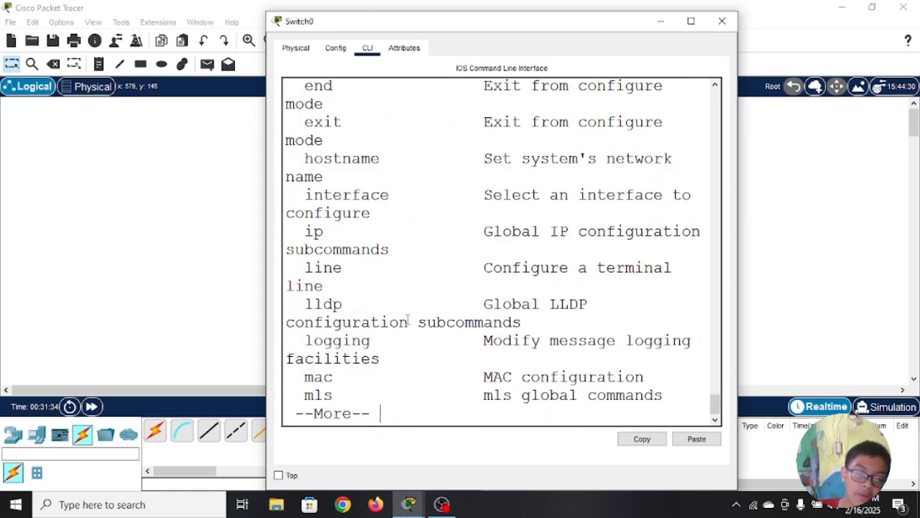
key(space)
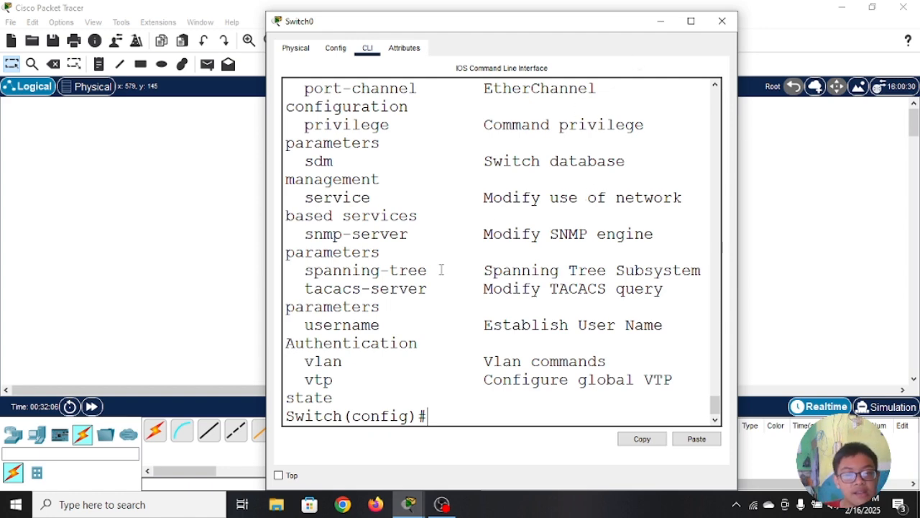
scroll(439, 267, up, 6)
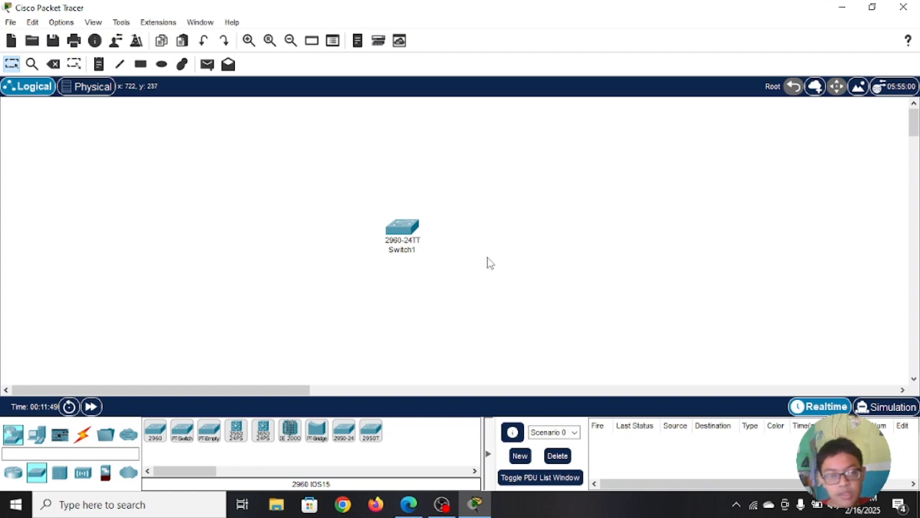
Step: Open the command line of the 2960-24TT switch Switch1 and start the session at the user EXEC prompt
click(411, 227)
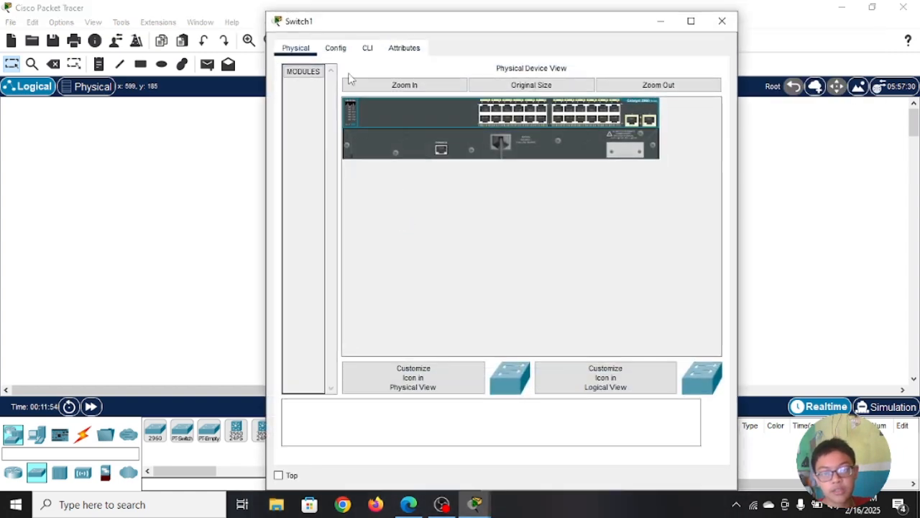
click(367, 48)
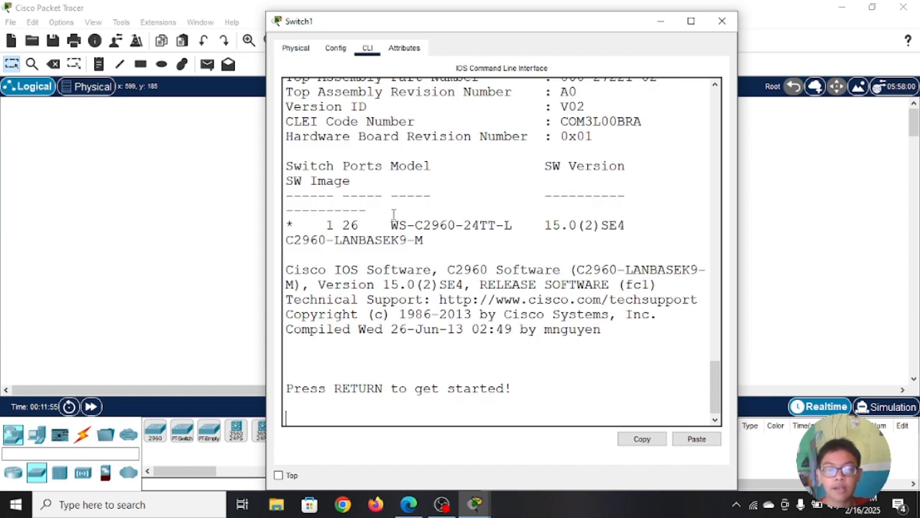
key(Return)
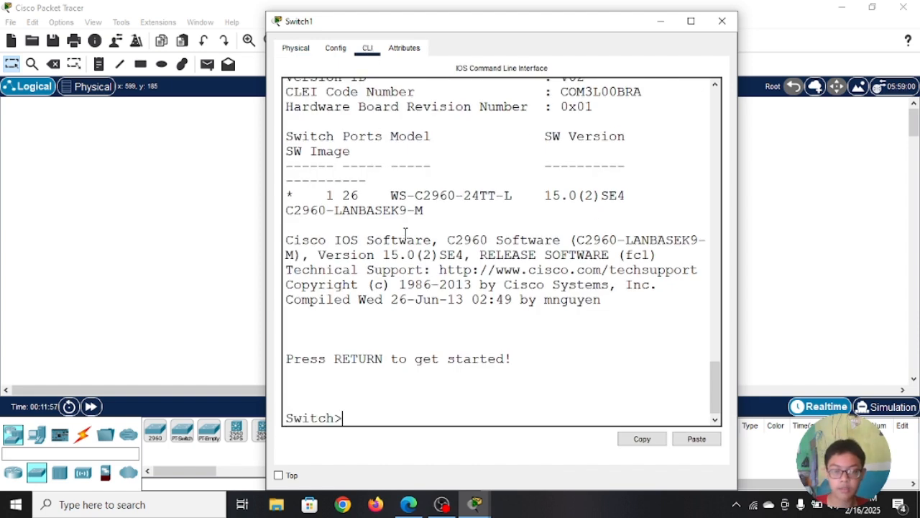
Step: Enter privileged EXEC mode on Switch1 with en, and proceed to global configuration mode with conf t
text(en)
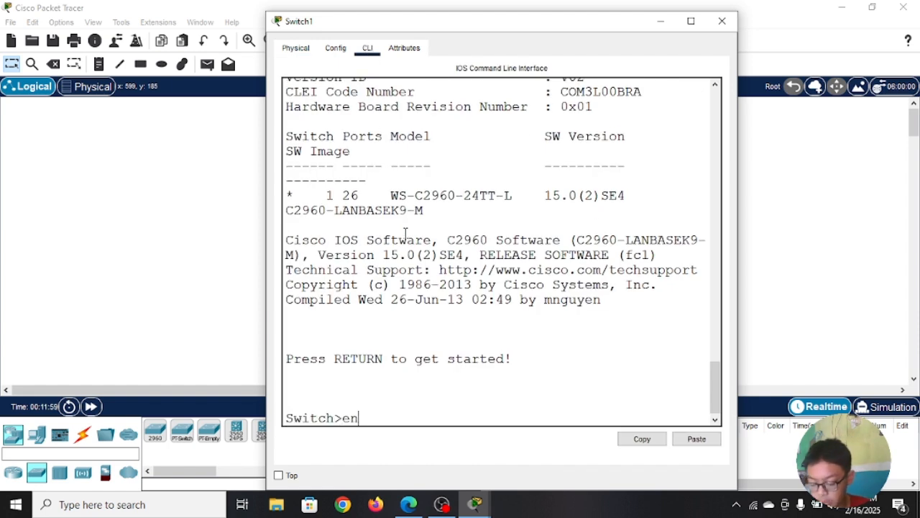
key(Return)
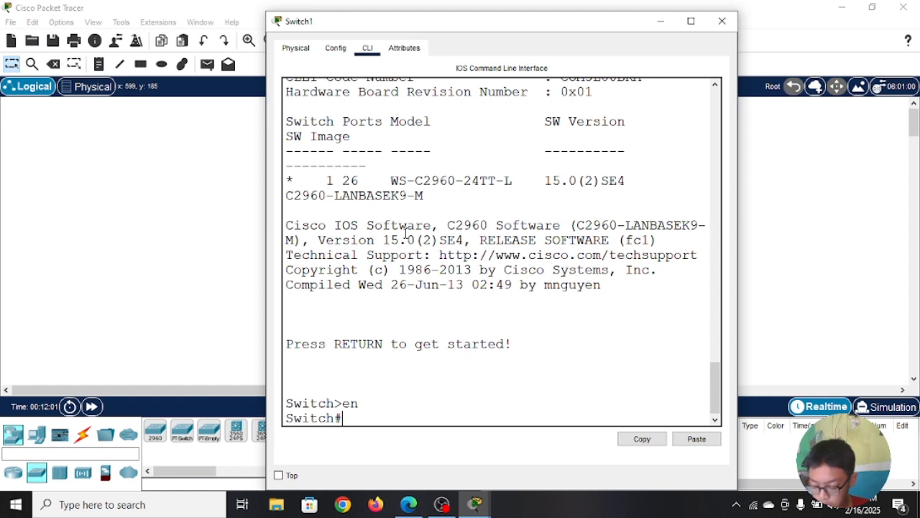
text(conf t)
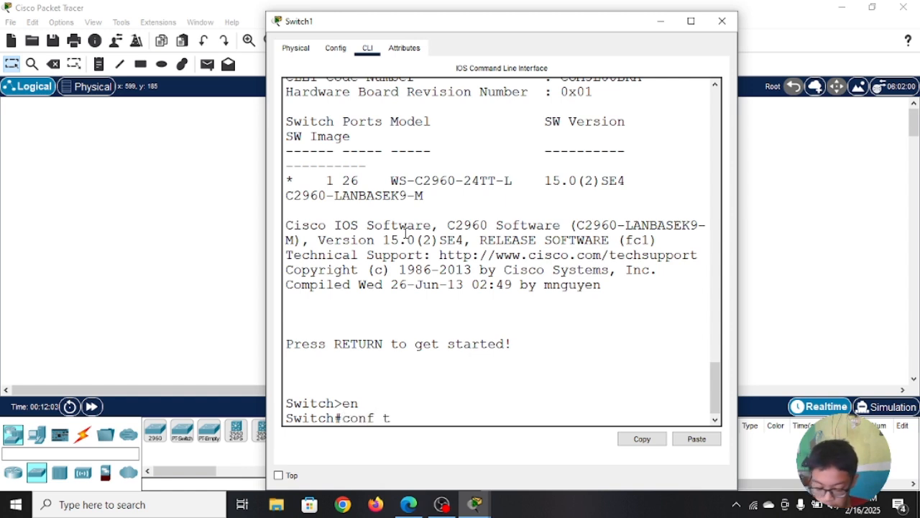
key(Return)
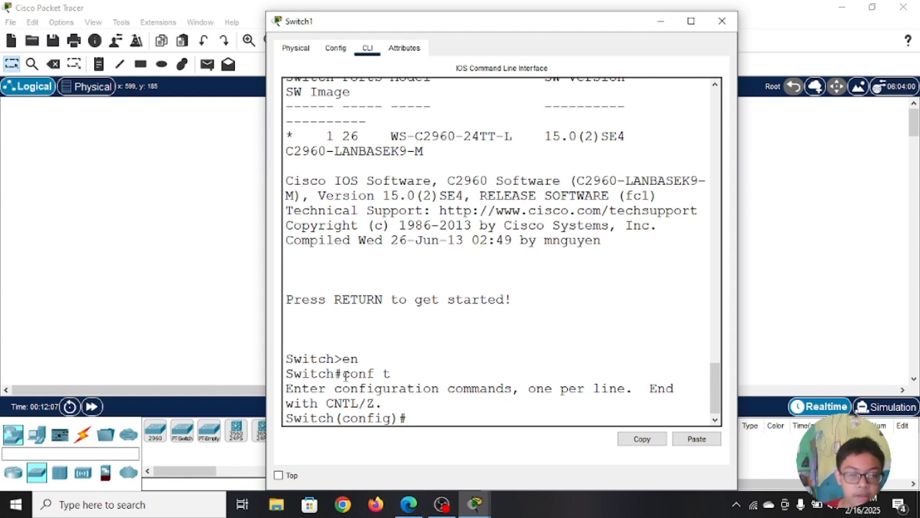
Step: Highlight the # and > prompt symbols in the Switch1 session to compare privileged EXEC mode with user EXEC mode
drag(342, 373, 334, 373)
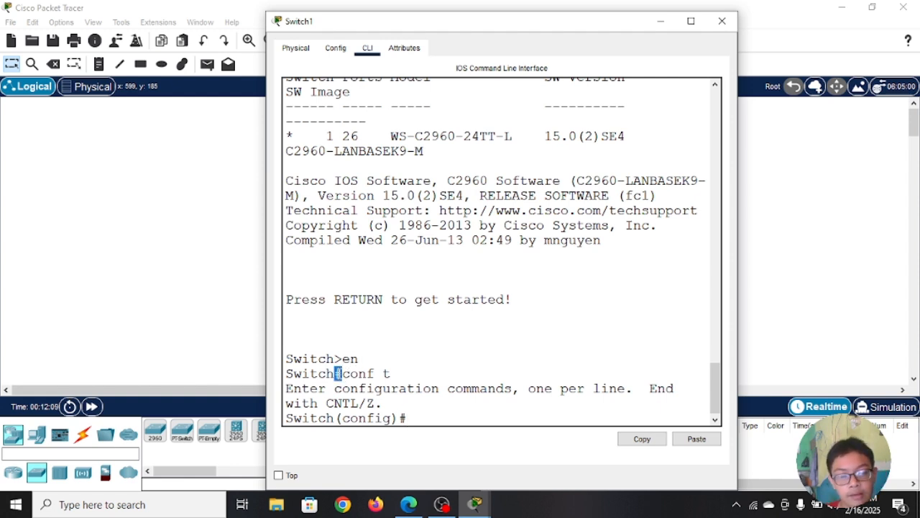
click(374, 360)
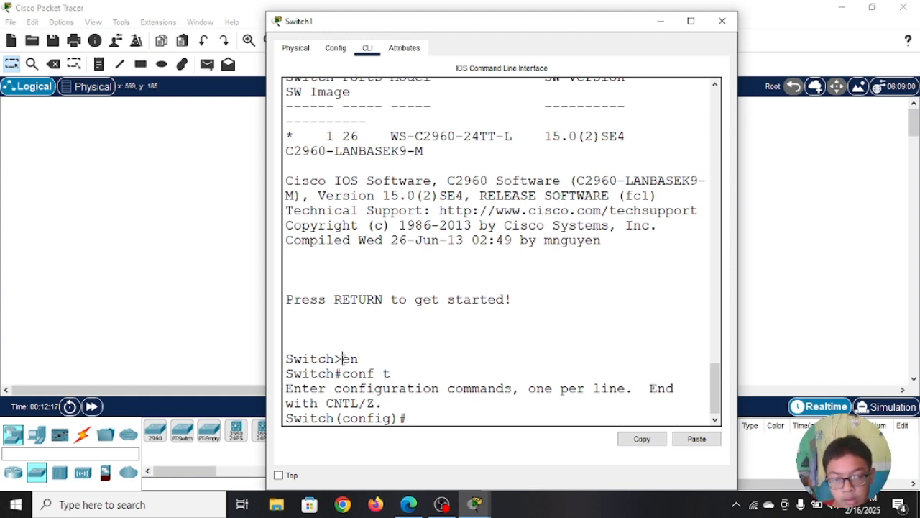
drag(344, 358, 336, 358)
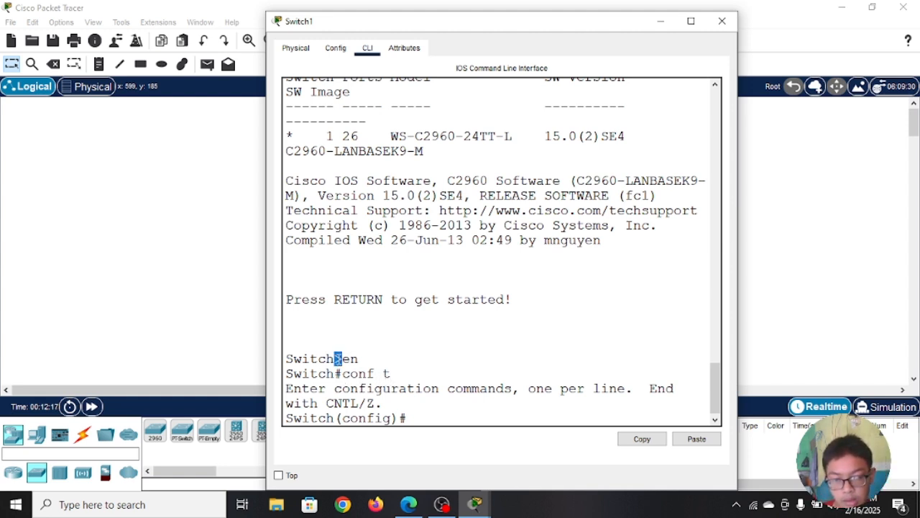
click(392, 352)
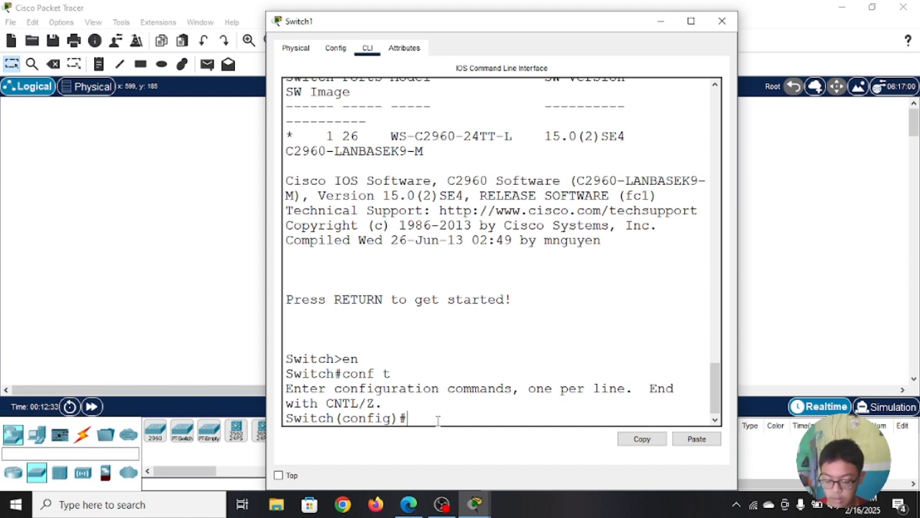
Step: Protect privileged EXEC mode on Switch1 with the enable password command, entering the chosen password
text(enab)
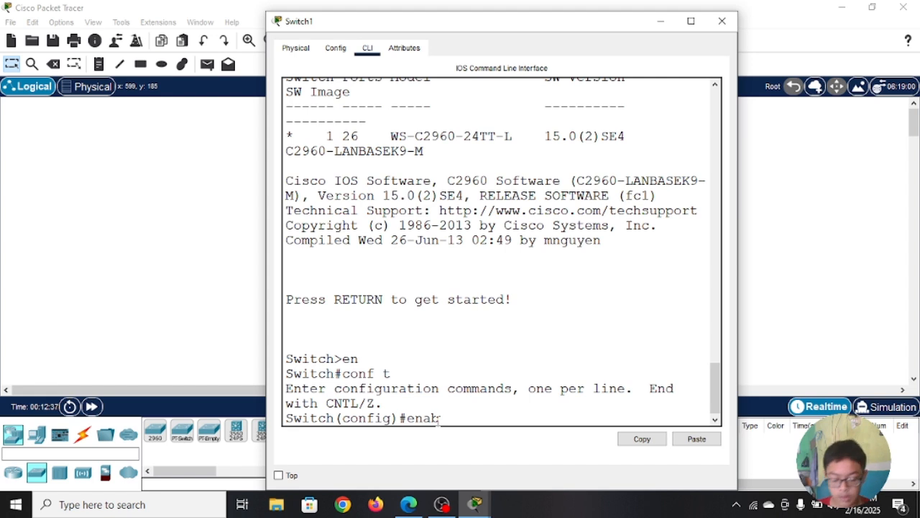
key(BackSpace)
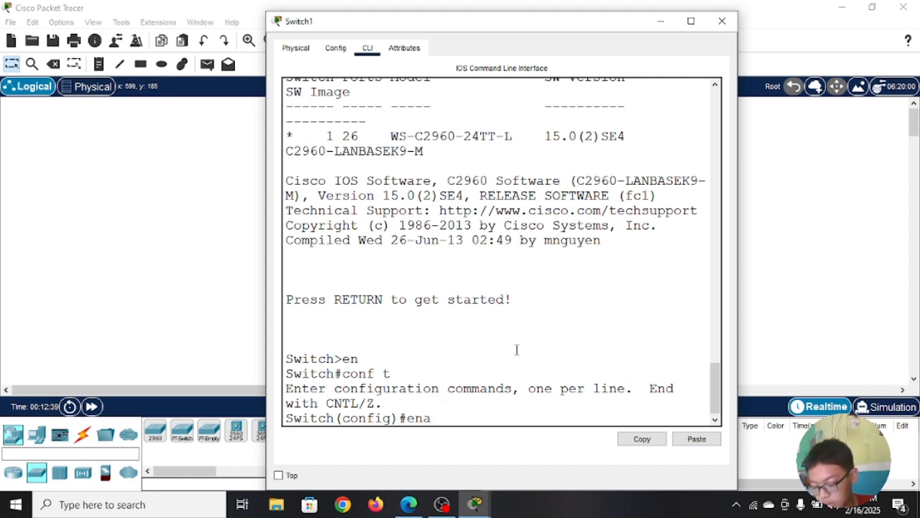
key(BackSpace)
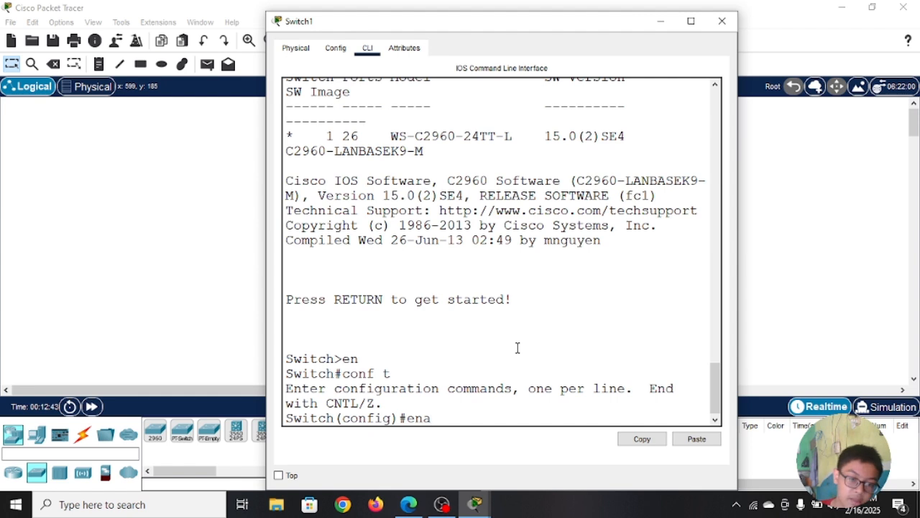
key(Tab)
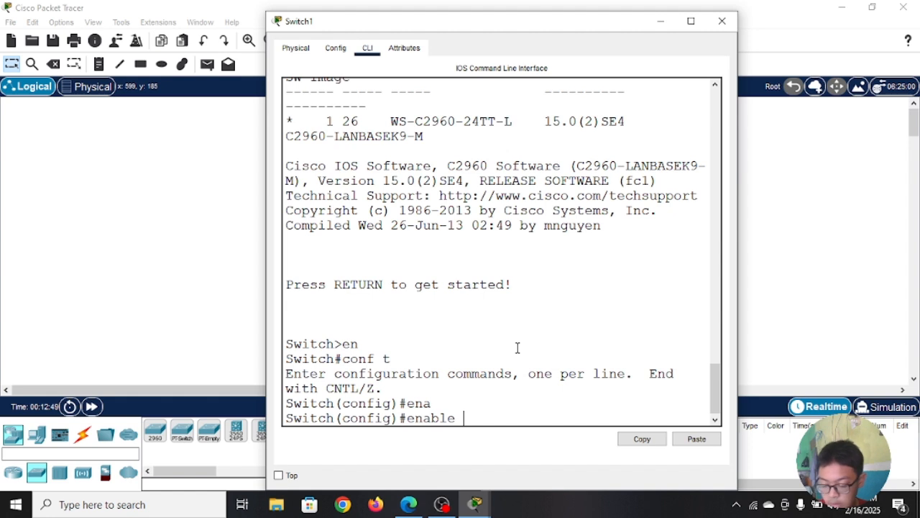
text(pas)
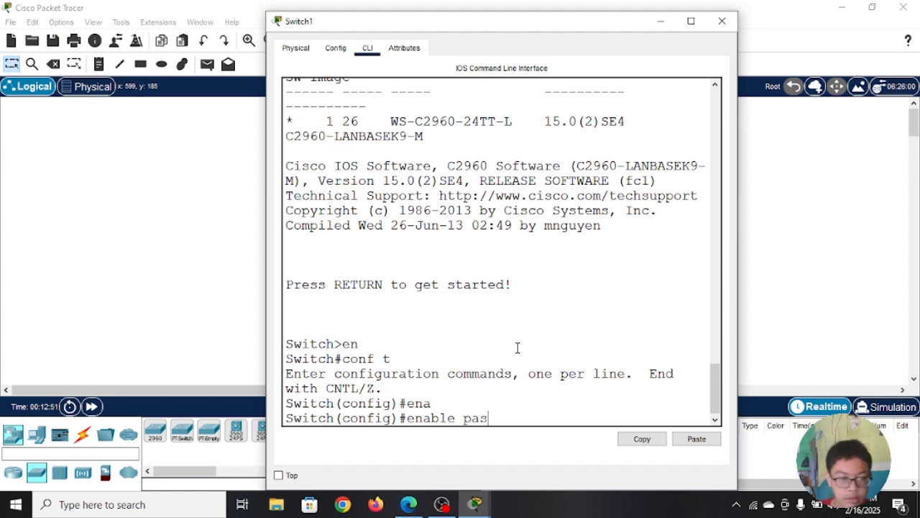
key(Tab)
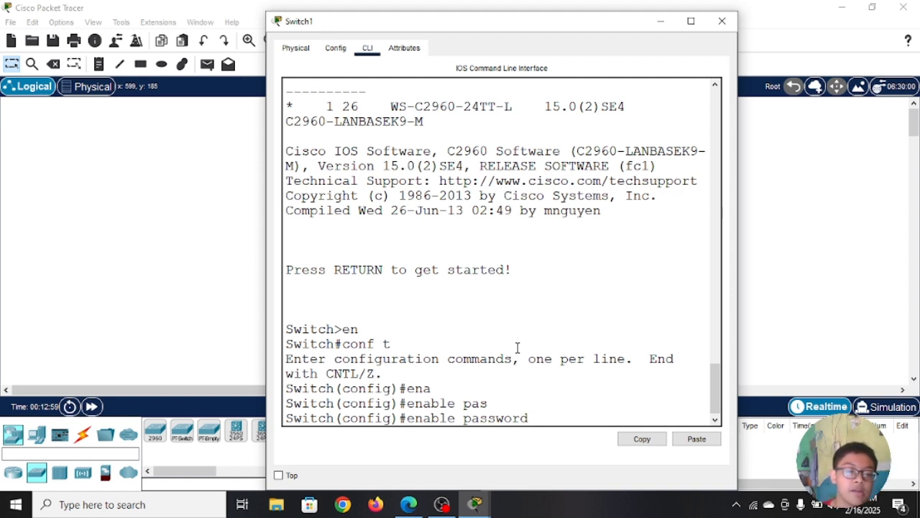
text(123)
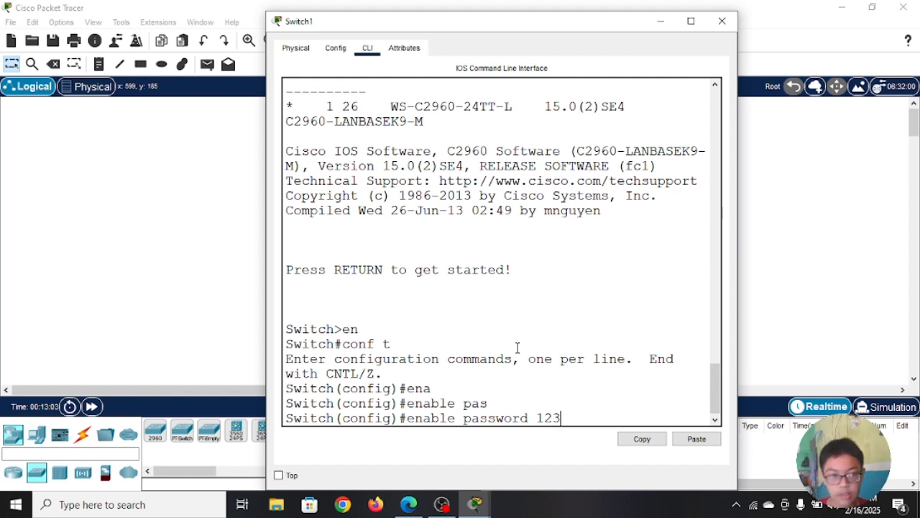
key(Return)
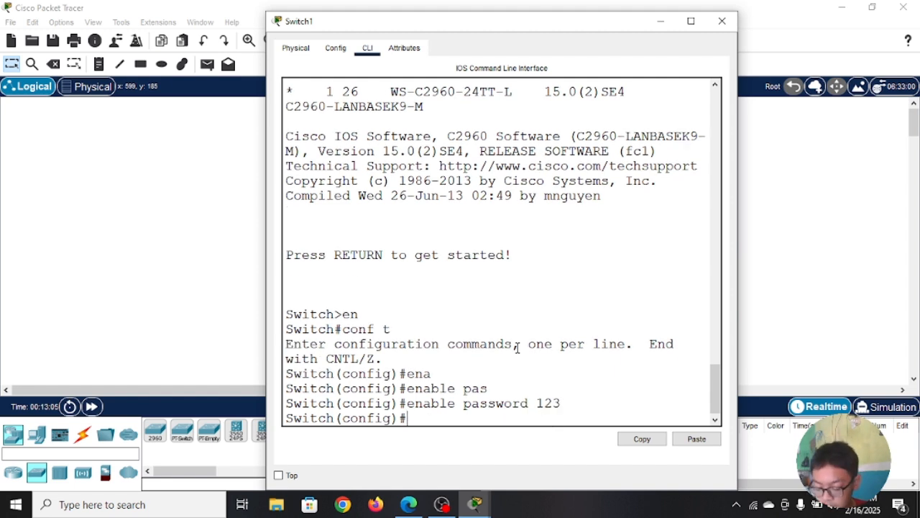
Step: Exit global configuration and privileged EXEC modes on Switch1, and restart the console session at the user EXEC prompt
text(exit)
key(Return)
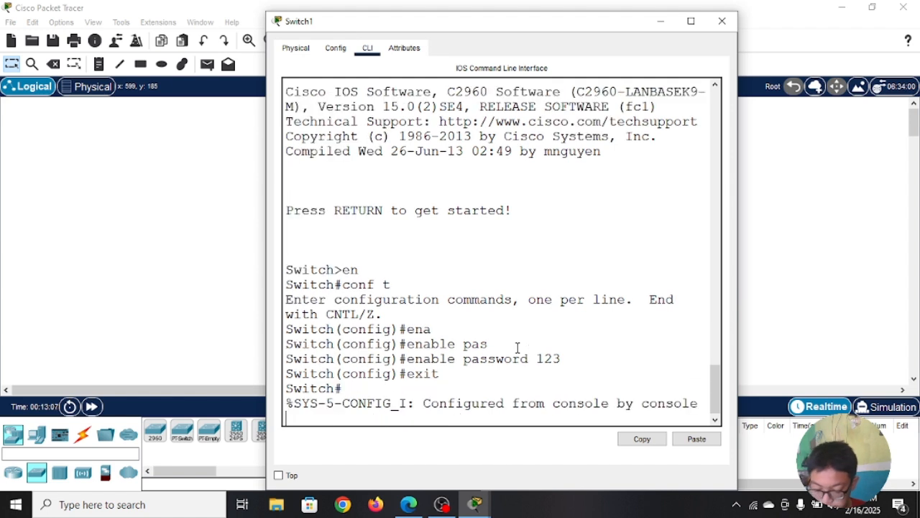
key(Return)
text(ex)
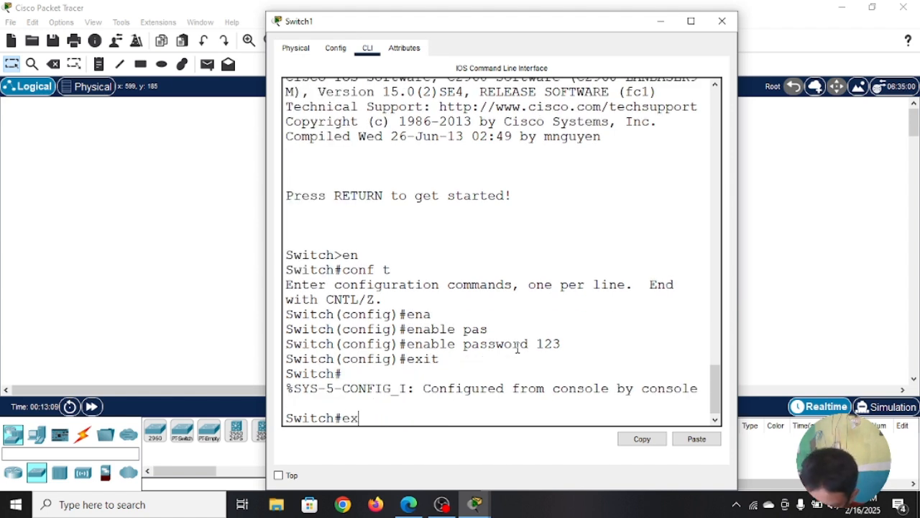
text(it)
key(Return)
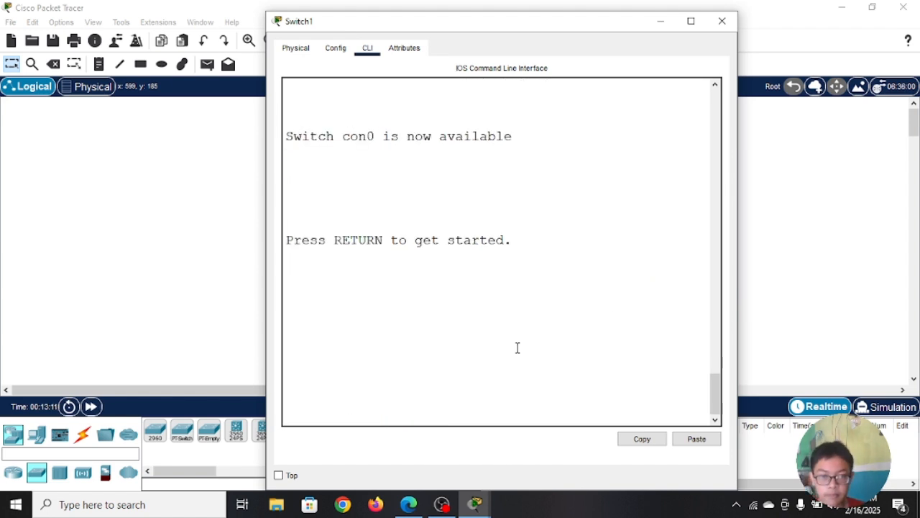
key(Return)
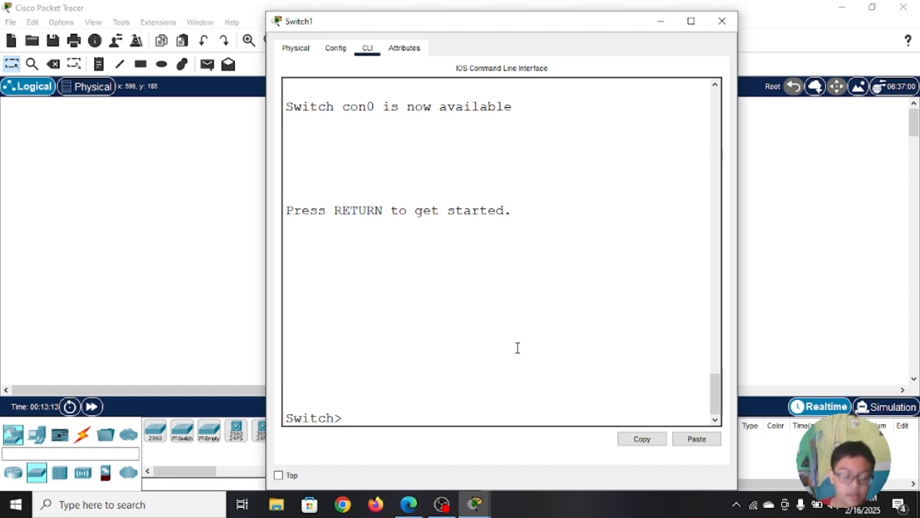
key(Return)
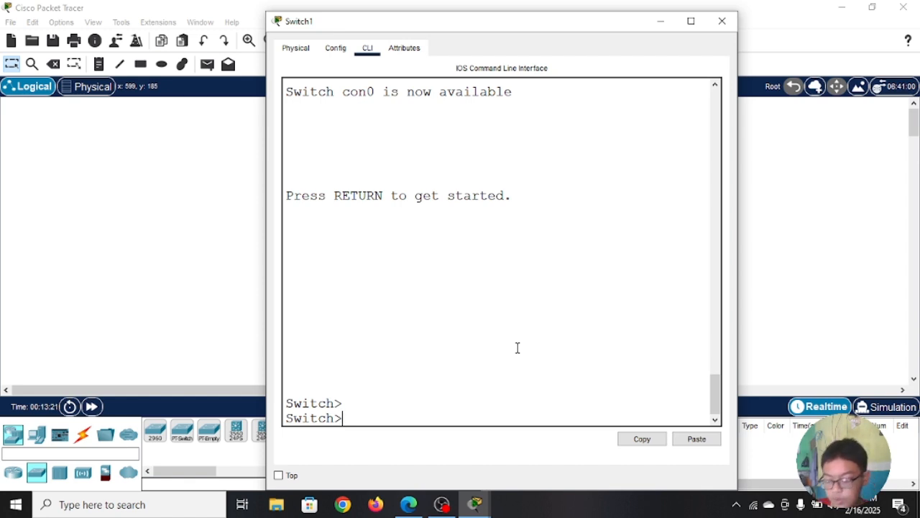
Step: Enter privileged EXEC mode with en, supplying the enable password
text(en)
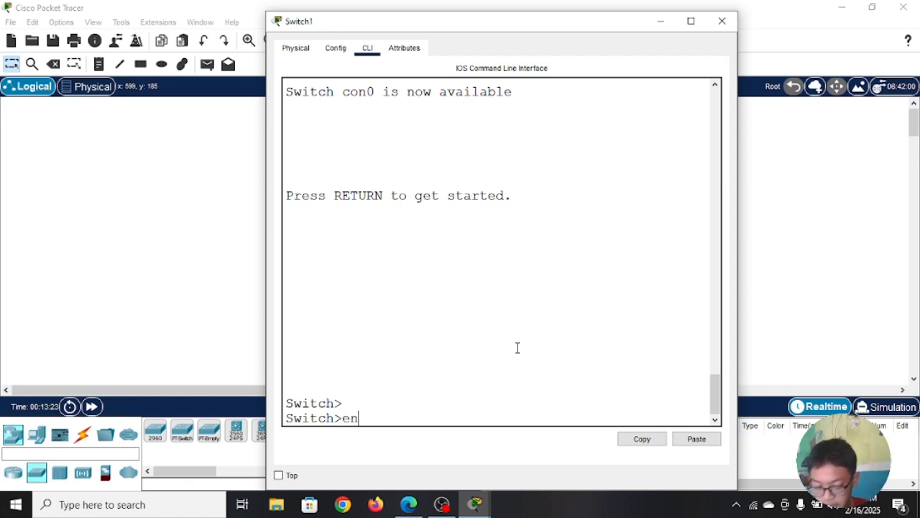
key(Return)
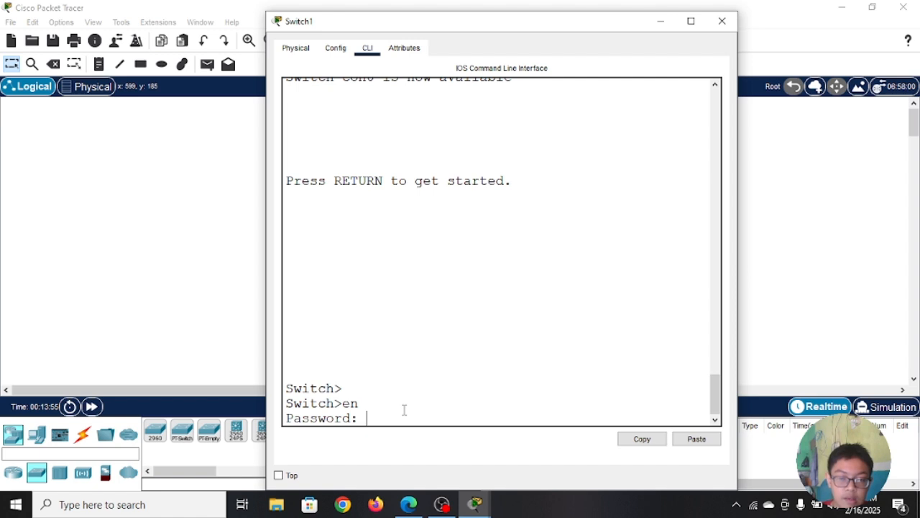
key(Return)
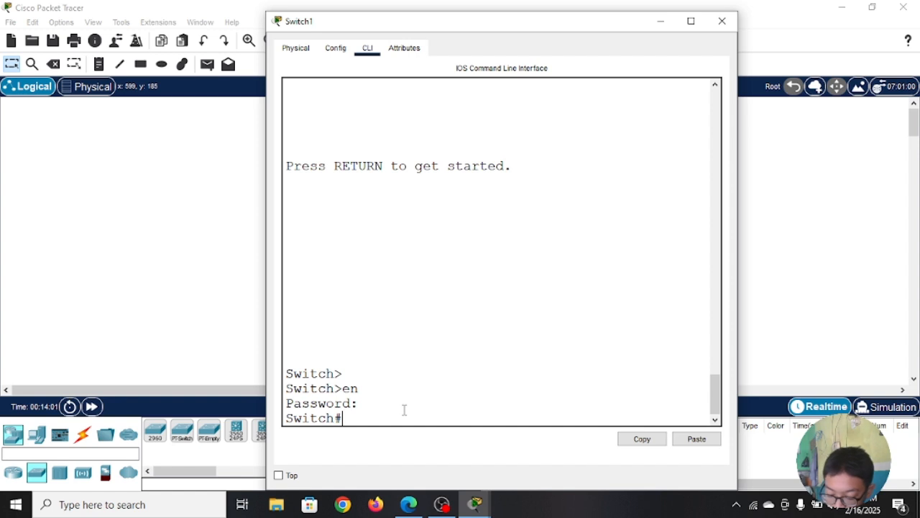
Step: Display the running configuration with show run and examine how the enable password line is stored
text(show)
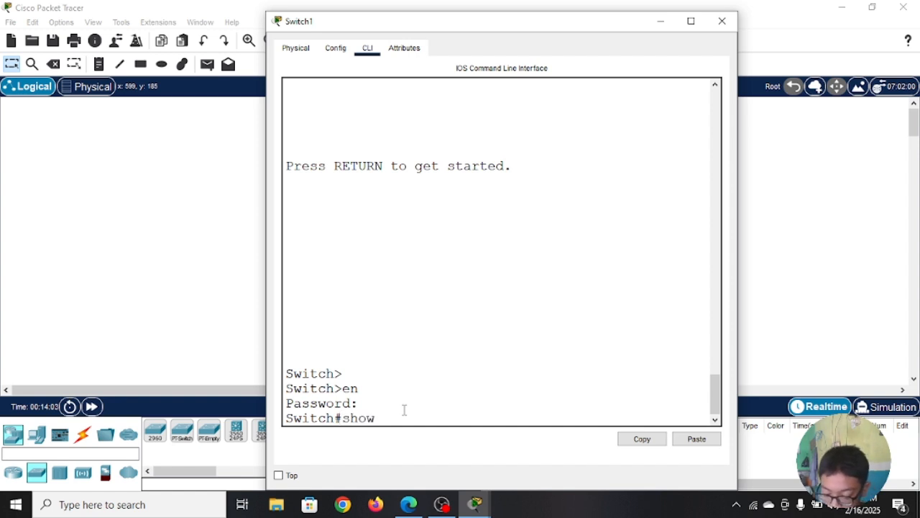
text( run)
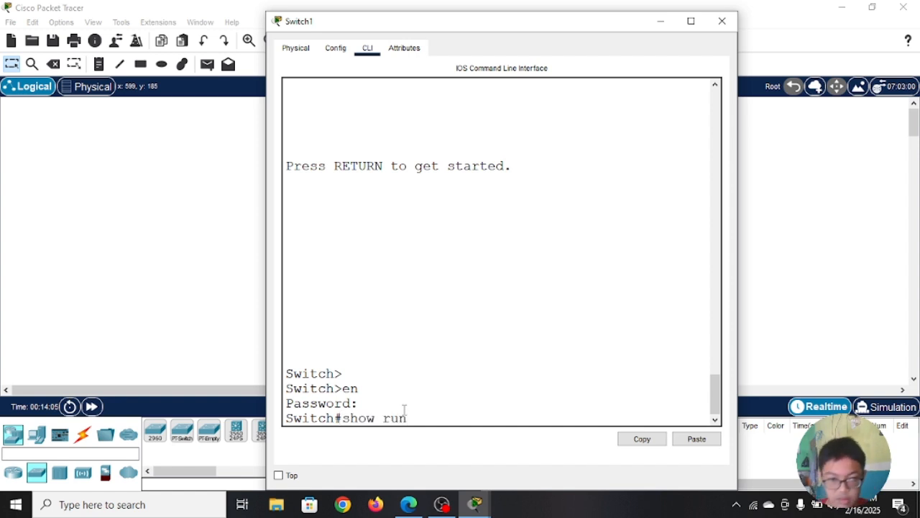
key(Return)
scroll(404, 409, up, 3)
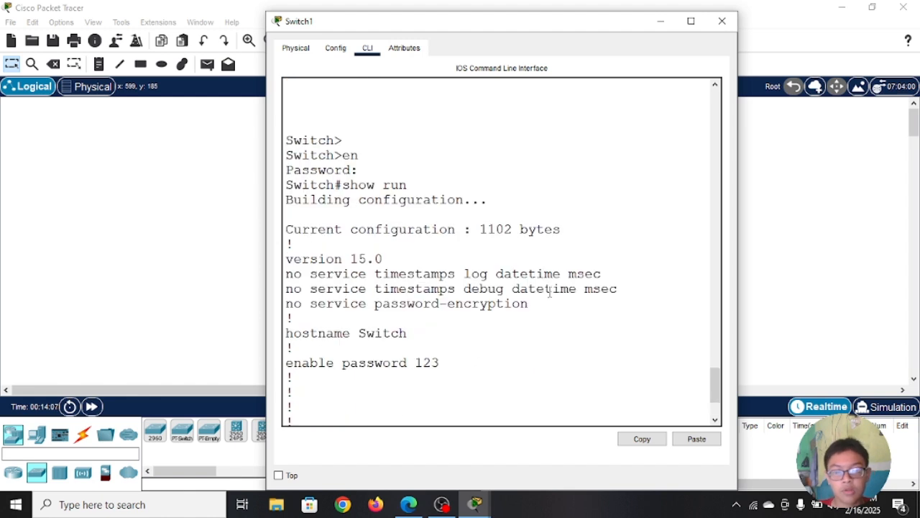
scroll(447, 229, down, 3)
drag(452, 252, 316, 248)
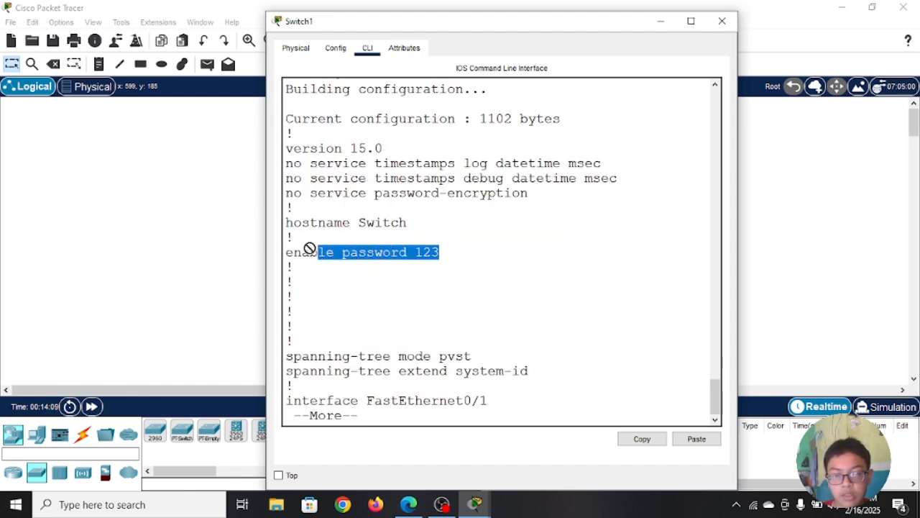
click(465, 261)
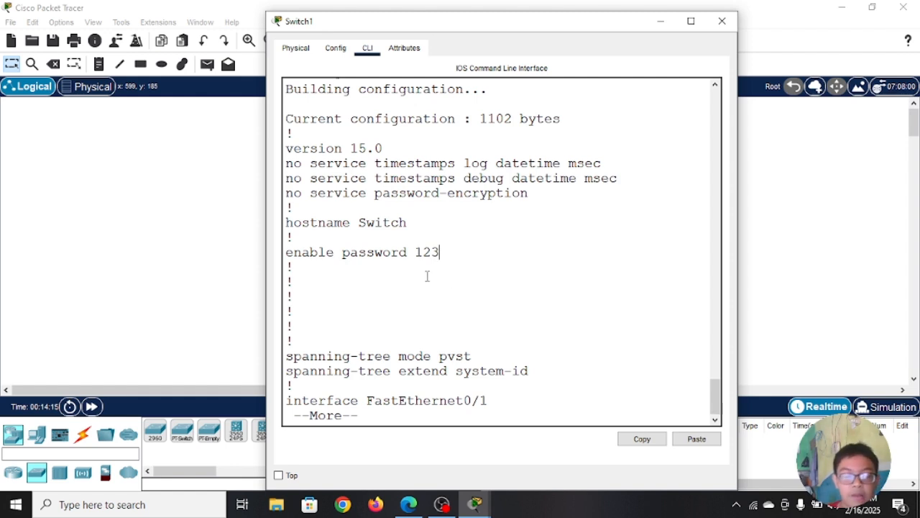
Step: Page through the rest of the running configuration to return to the privileged EXEC prompt
click(401, 414)
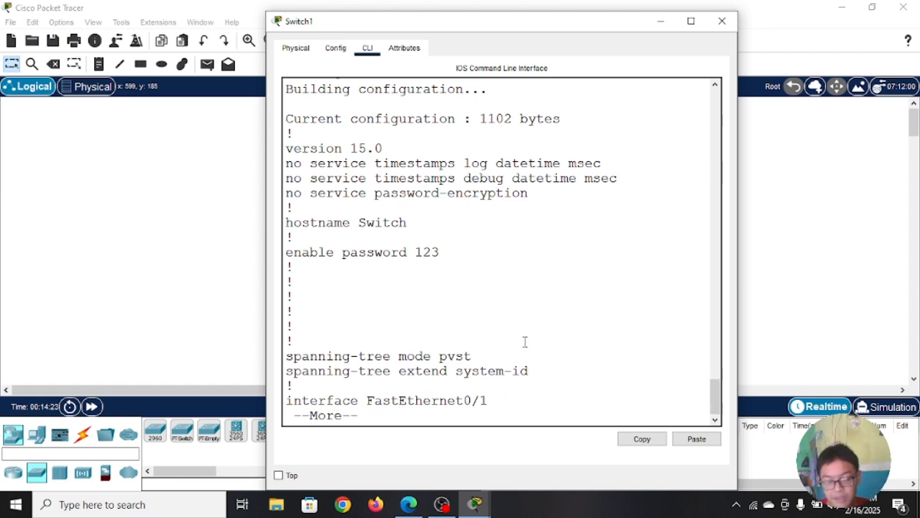
key(space)
key(space)
key(space)
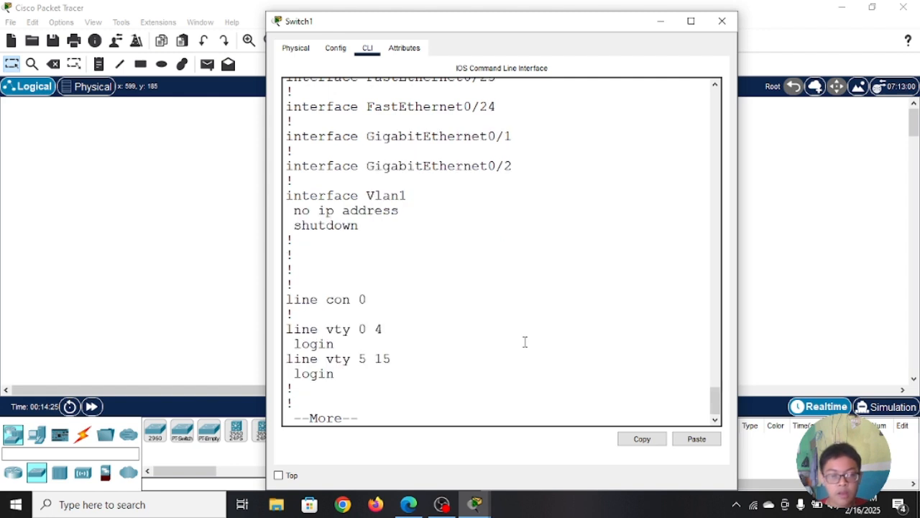
key(space)
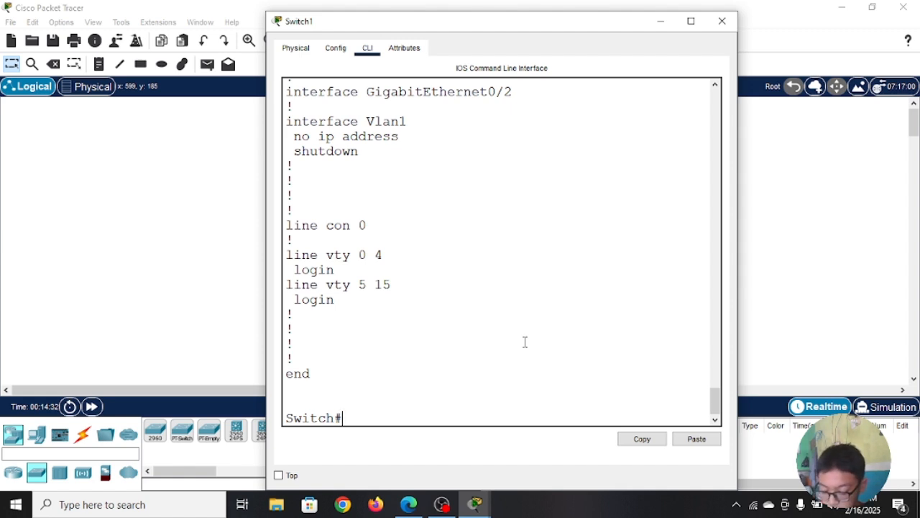
Step: Enter global configuration mode on Switch1 again with conf t
text(con)
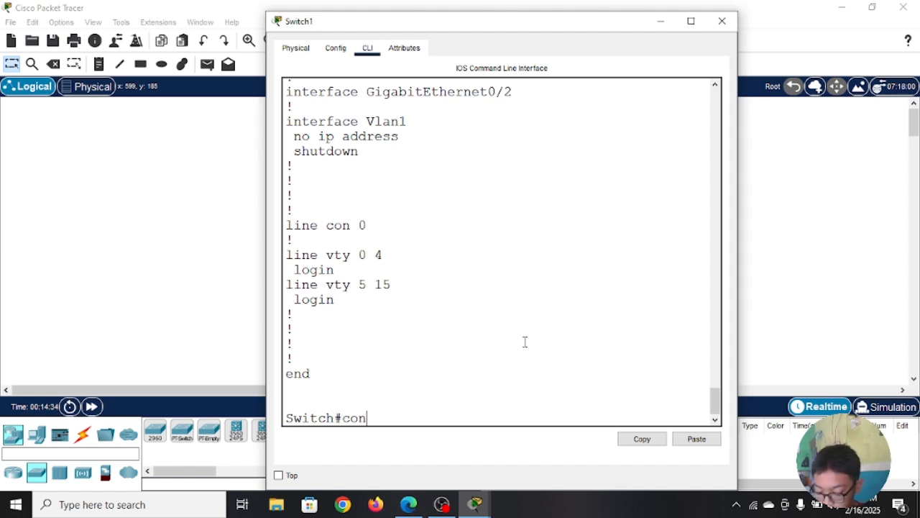
text(f t)
key(Return)
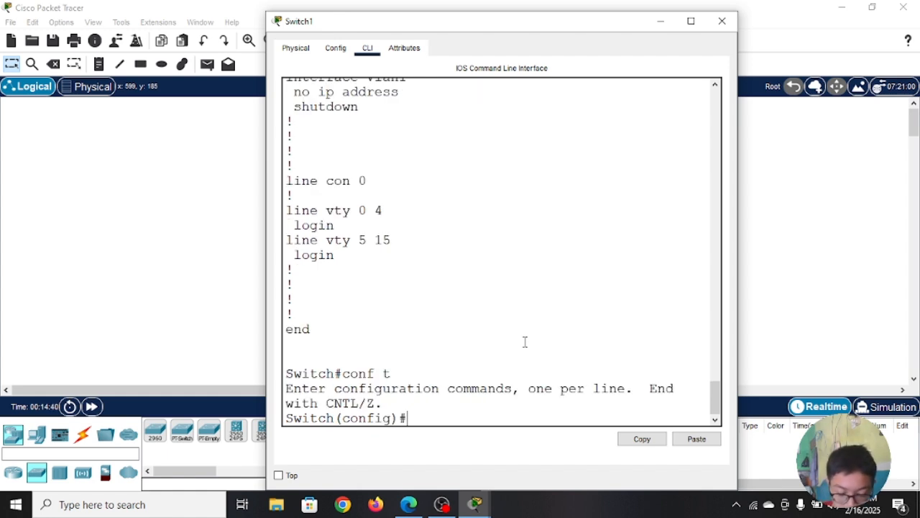
Step: Set an encrypted privileged EXEC password on Switch1 with the enable secret command
text(enab)
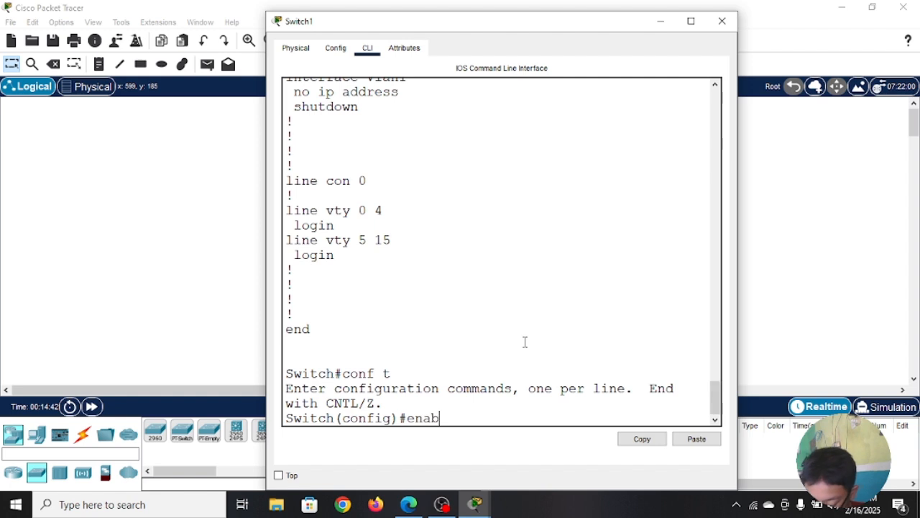
text(le se)
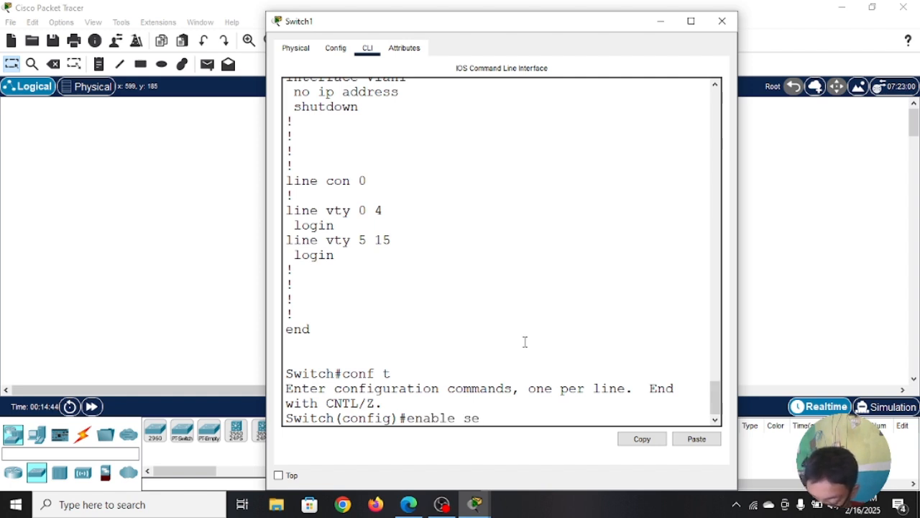
text(cr)
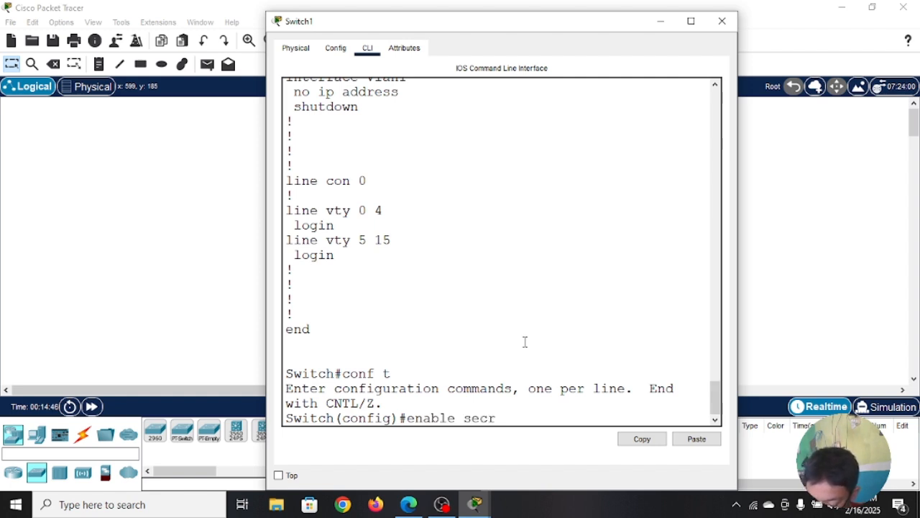
text(et)
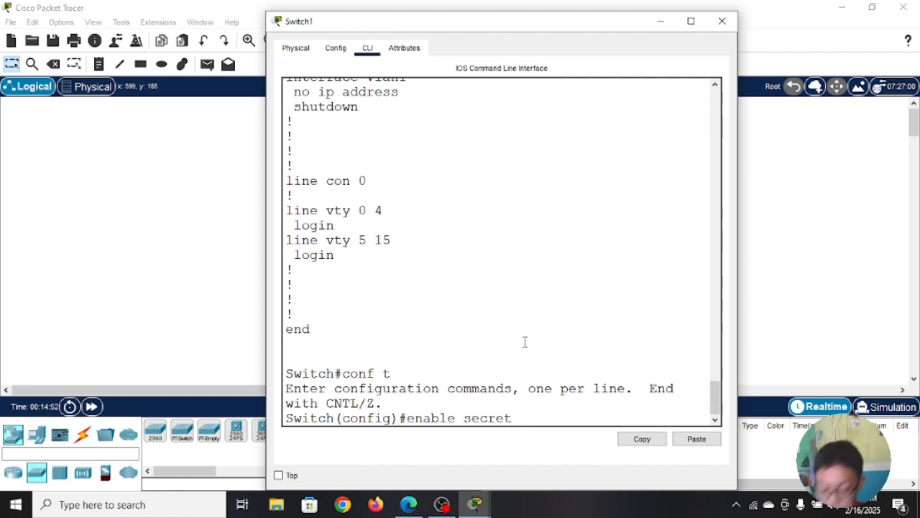
text(cisco)
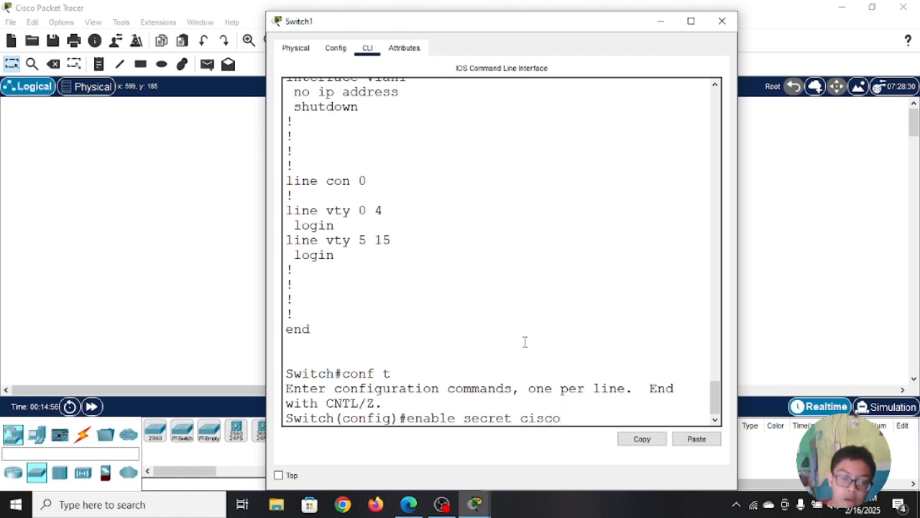
key(Return)
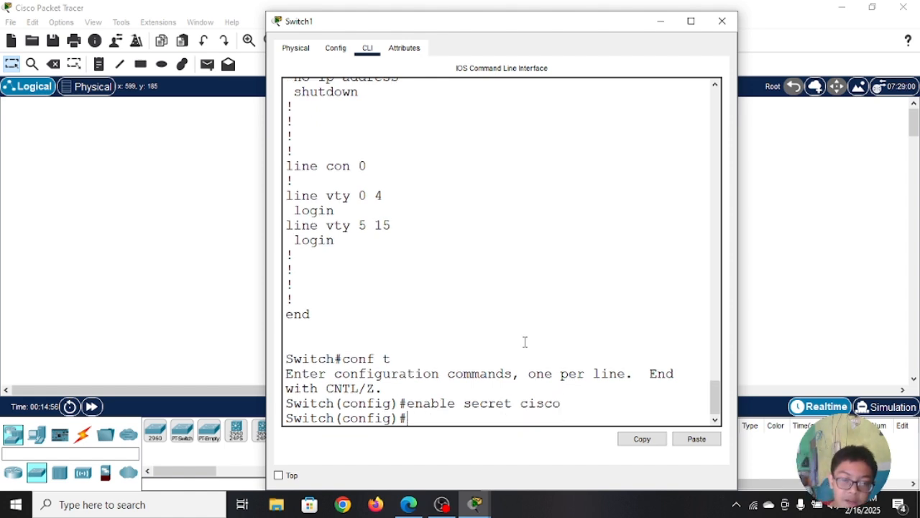
Step: Leave global configuration mode with ex and log out of the Switch1 console session with exit
text(ex)
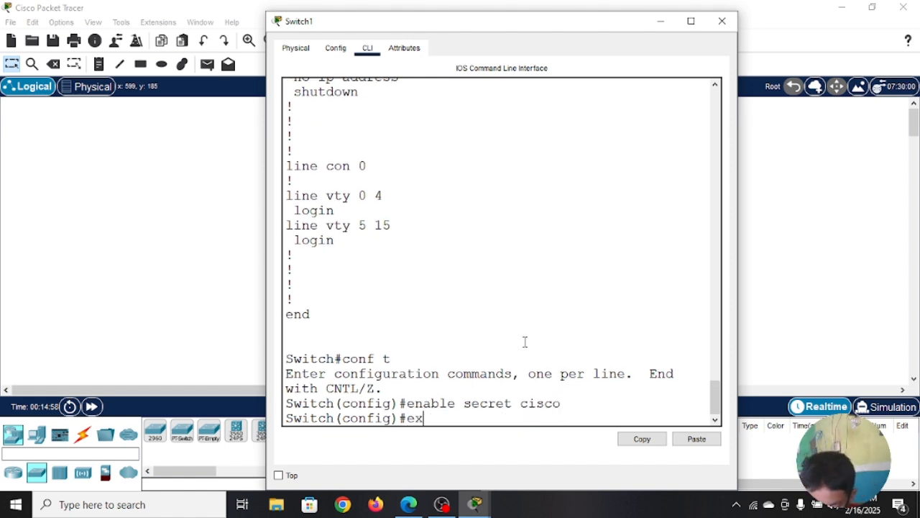
key(Return)
key(Return)
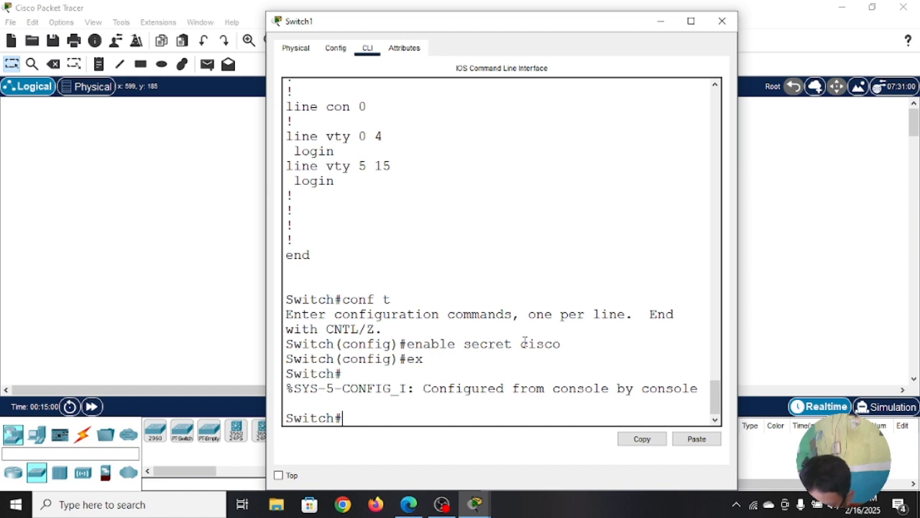
text(exit)
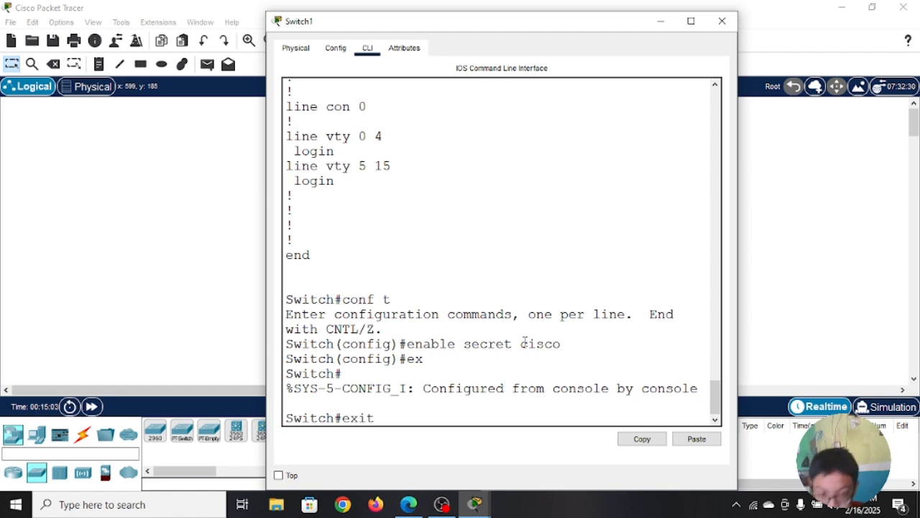
key(Return)
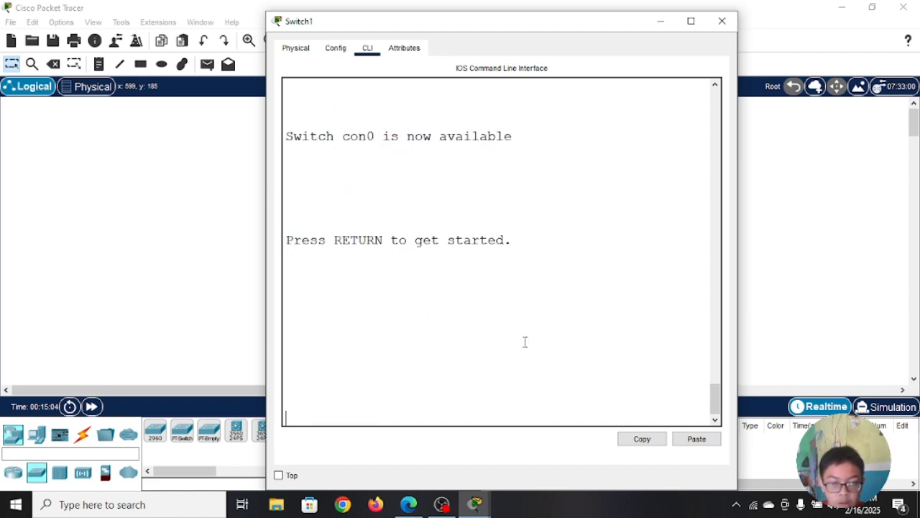
Step: Start a new console session and enter privileged EXEC mode with en, supplying the enable secret password
key(Return)
text(en)
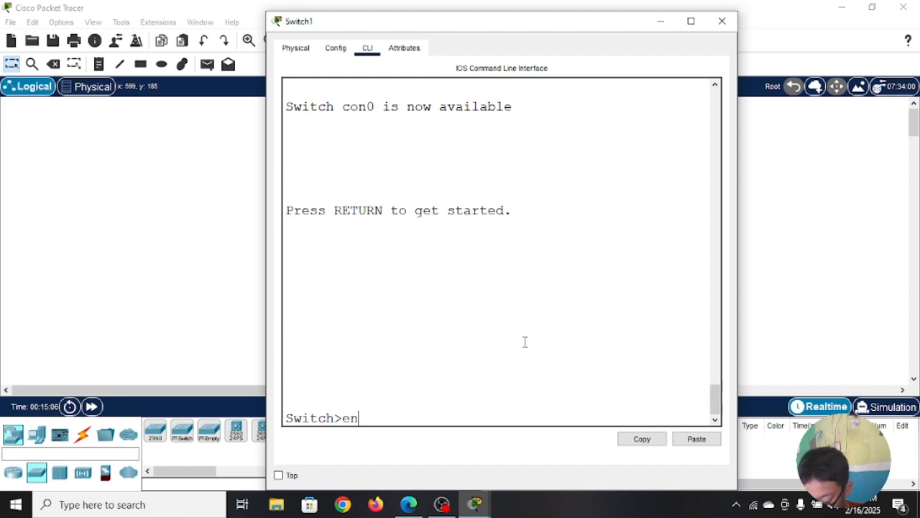
key(Return)
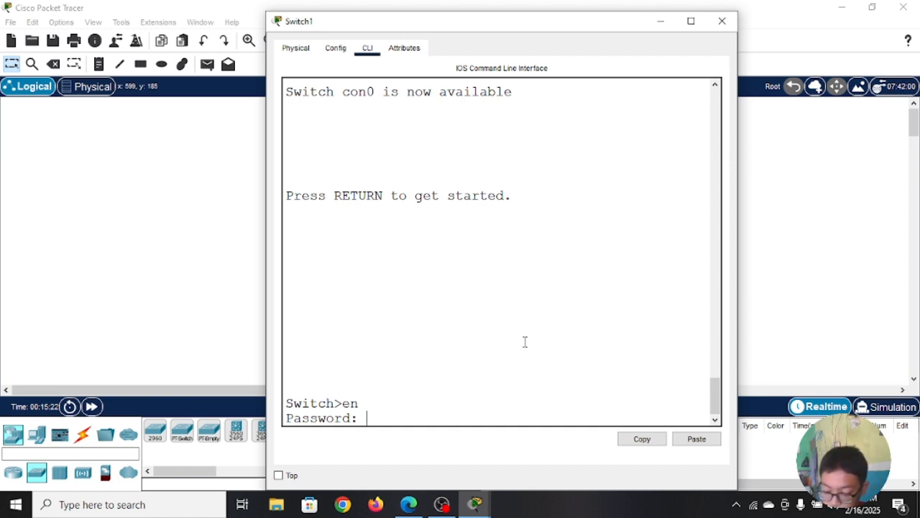
key(Return)
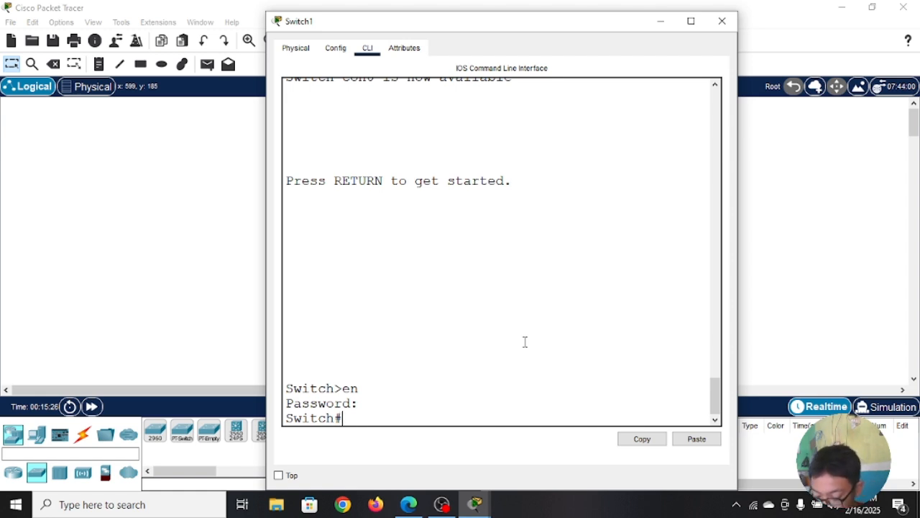
Step: Display the running configuration with show run and compare how the enable secret and enable password lines are stored
text(show)
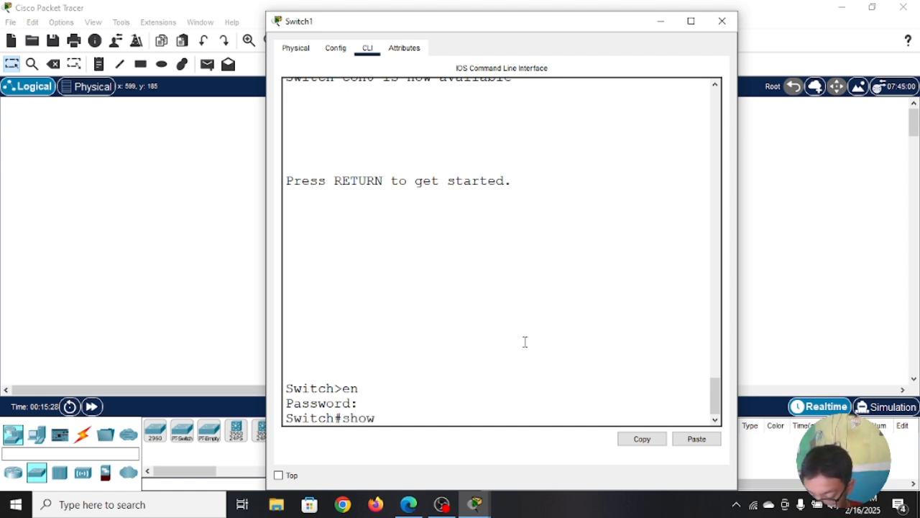
text( run)
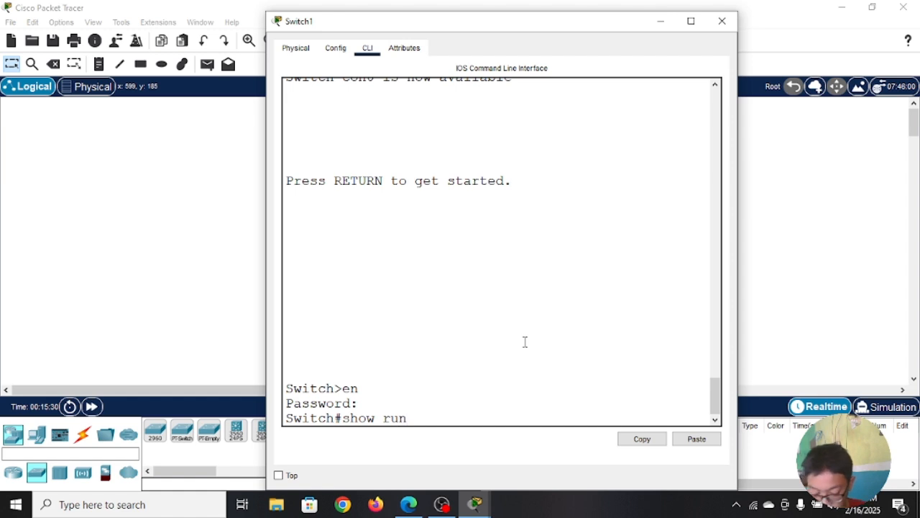
key(Return)
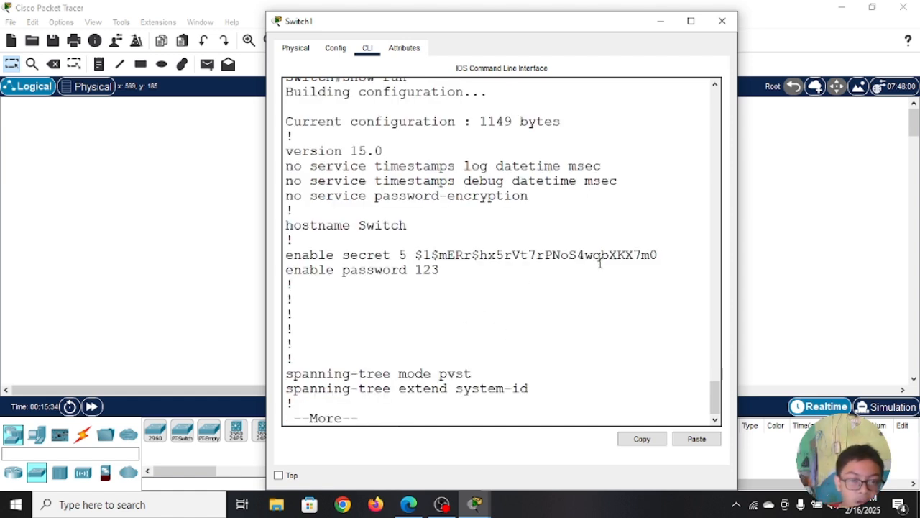
drag(669, 255, 435, 246)
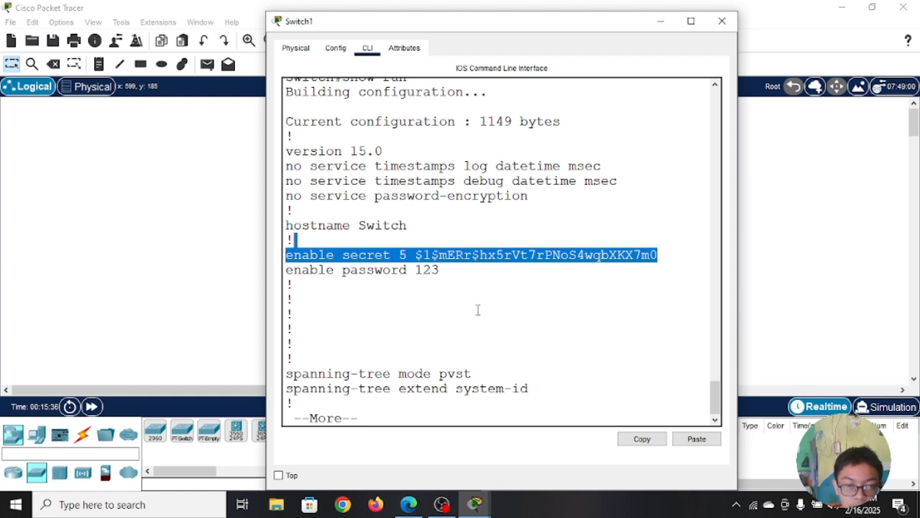
click(477, 310)
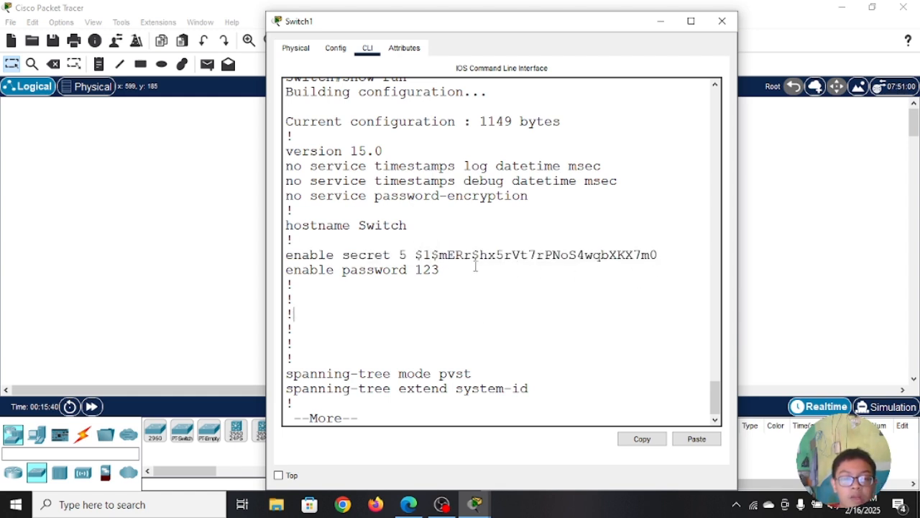
drag(415, 253, 615, 246)
click(611, 334)
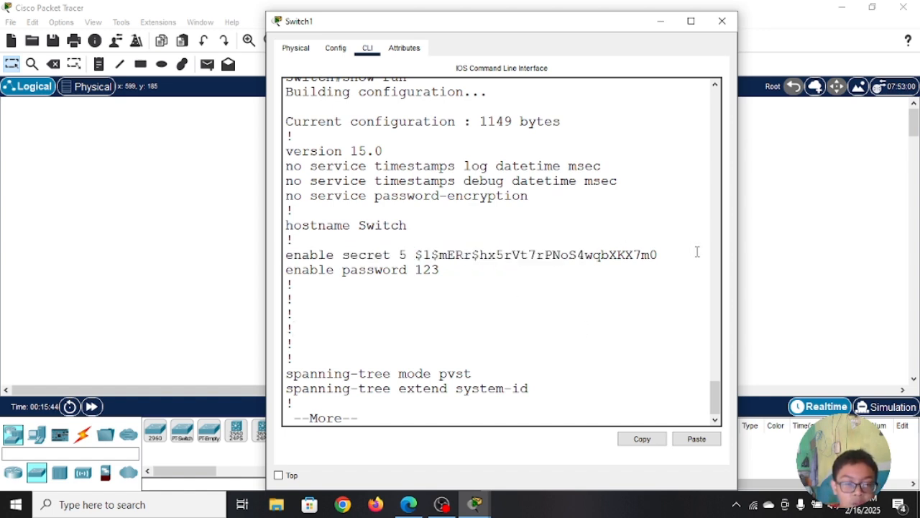
click(673, 259)
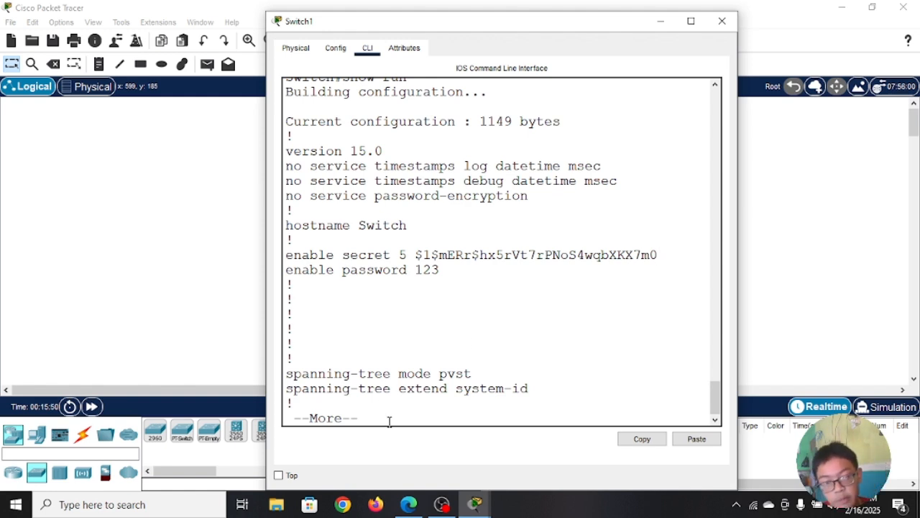
drag(647, 255, 416, 270)
click(480, 291)
click(454, 350)
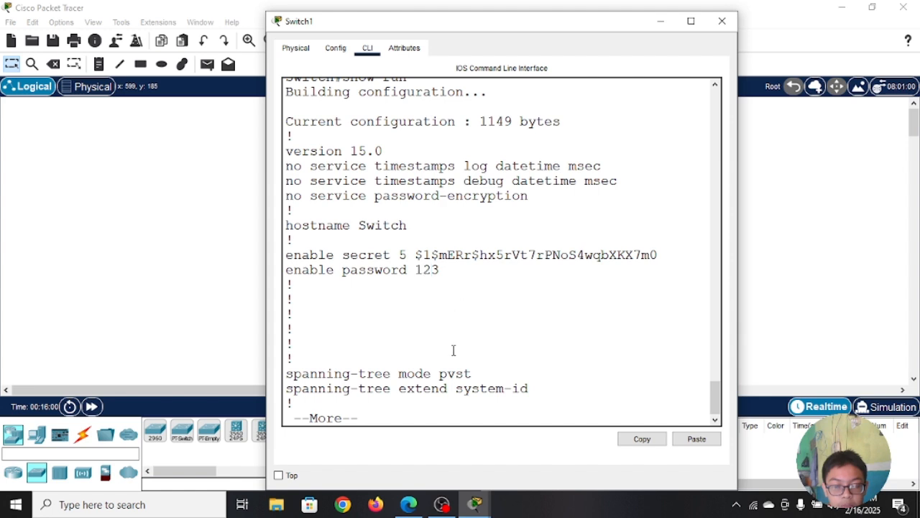
Step: Page through the remaining interface and line sections of the running configuration back to the privileged EXEC prompt
key(space)
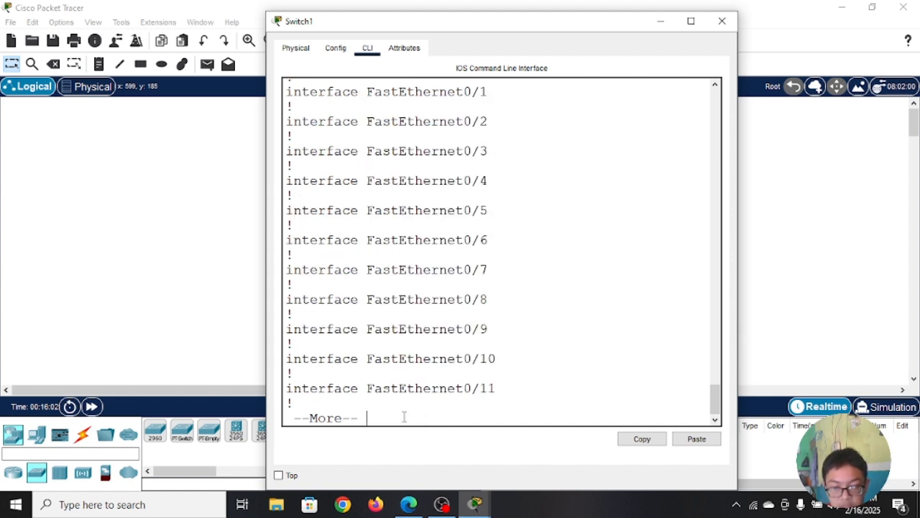
key(space)
key(space)
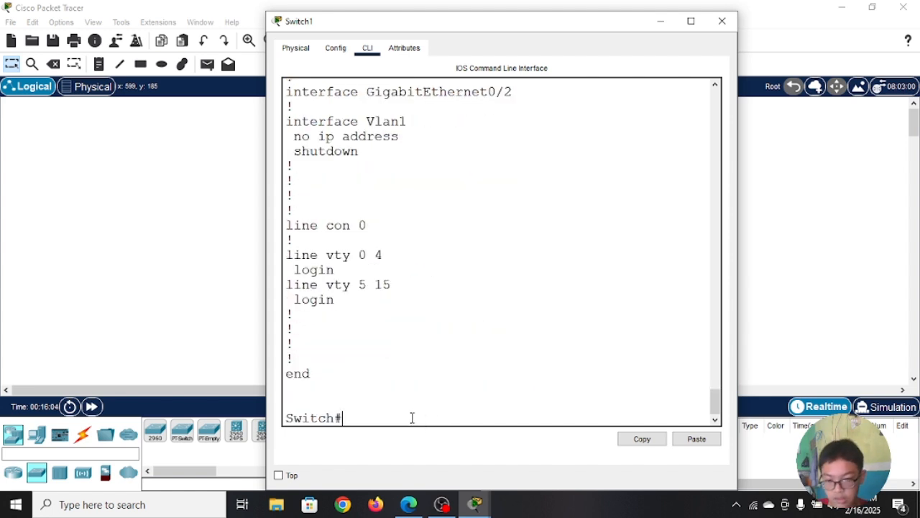
Step: Enter global configuration mode from the privileged EXEC prompt with conf t
text(conf )
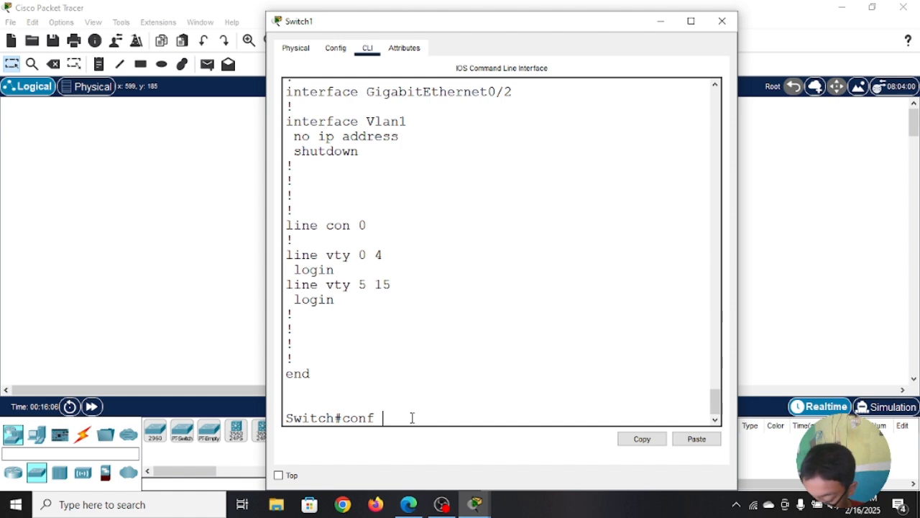
text(t)
key(Return)
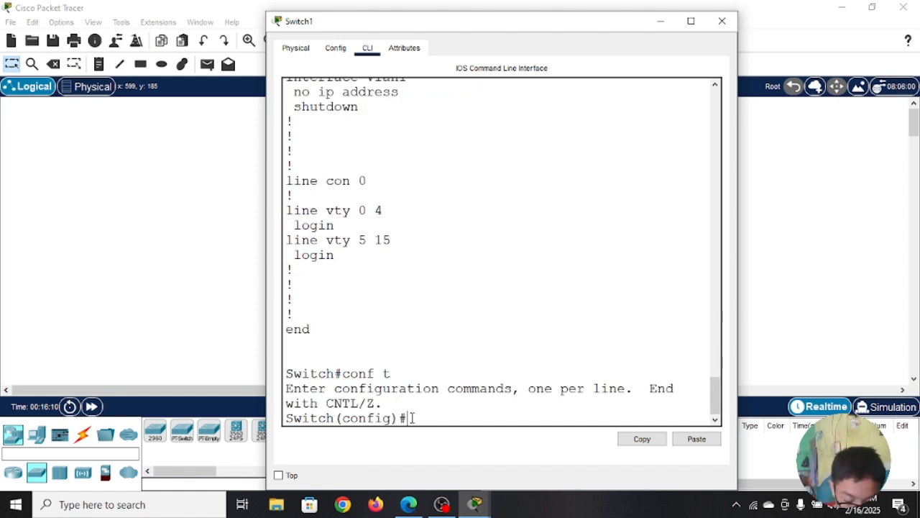
text(di)
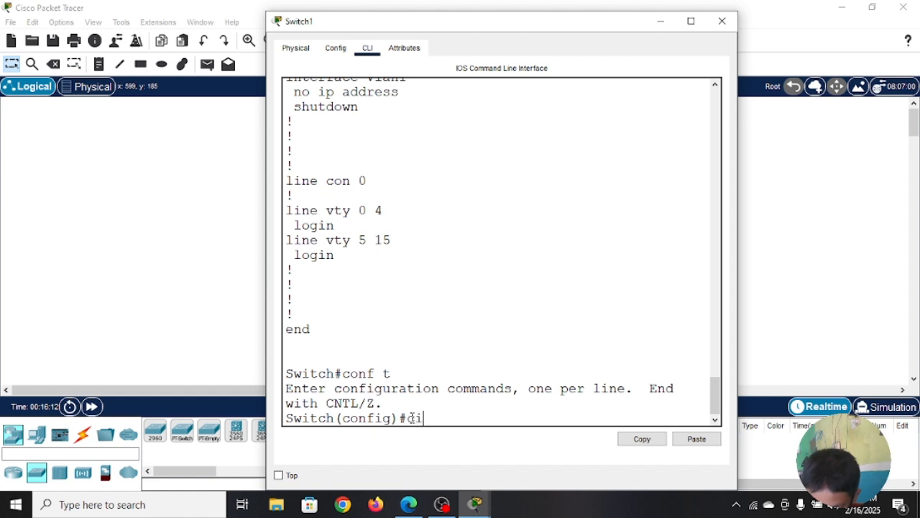
text(sco)
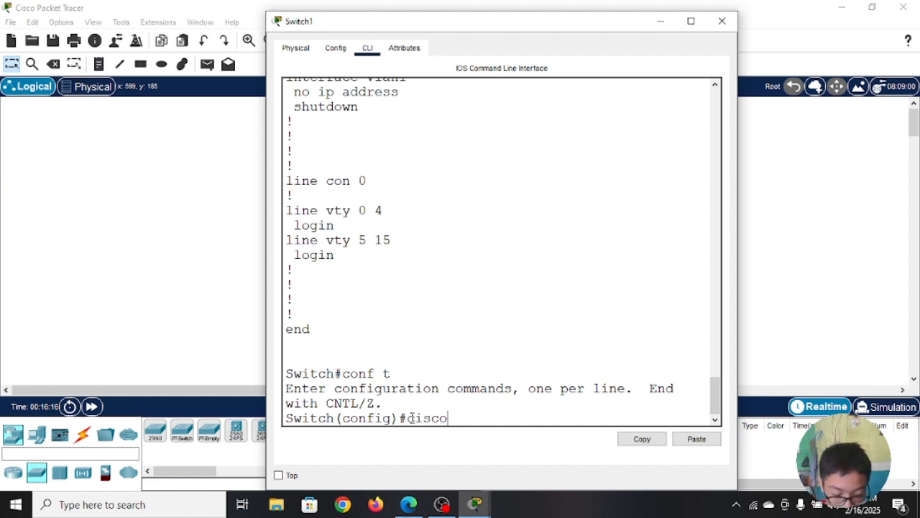
key(BackSpace)
key(BackSpace)
key(BackSpace)
key(BackSpace)
key(BackSpace)
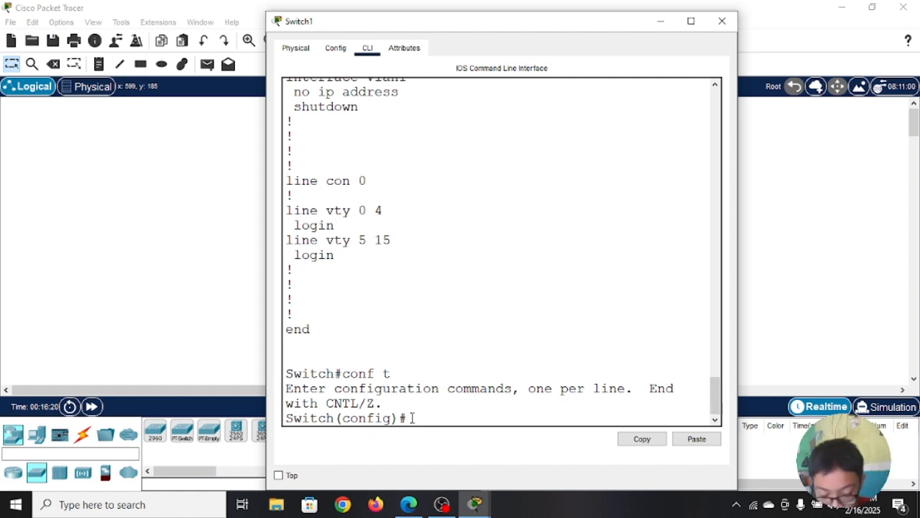
Step: Enable encryption of stored passwords with service password-encryption and return to privileged EXEC mode with ex
text(seri)
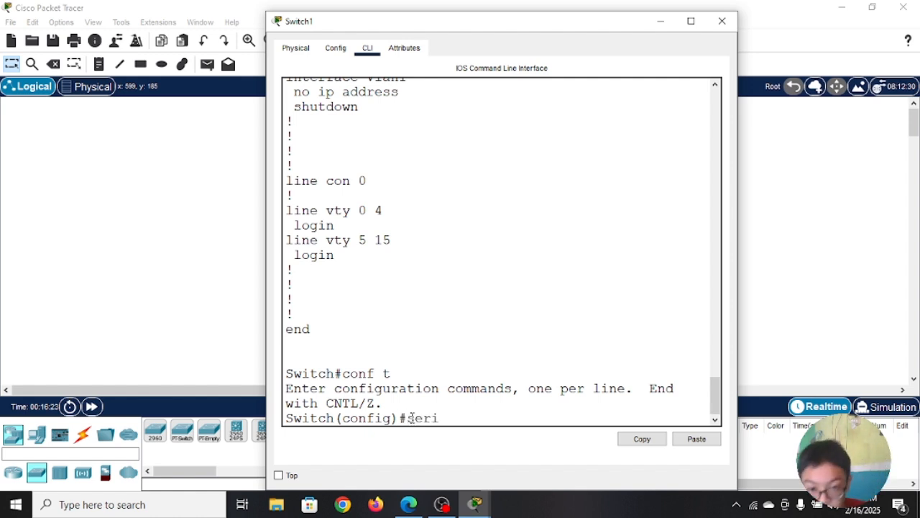
key(BackSpace)
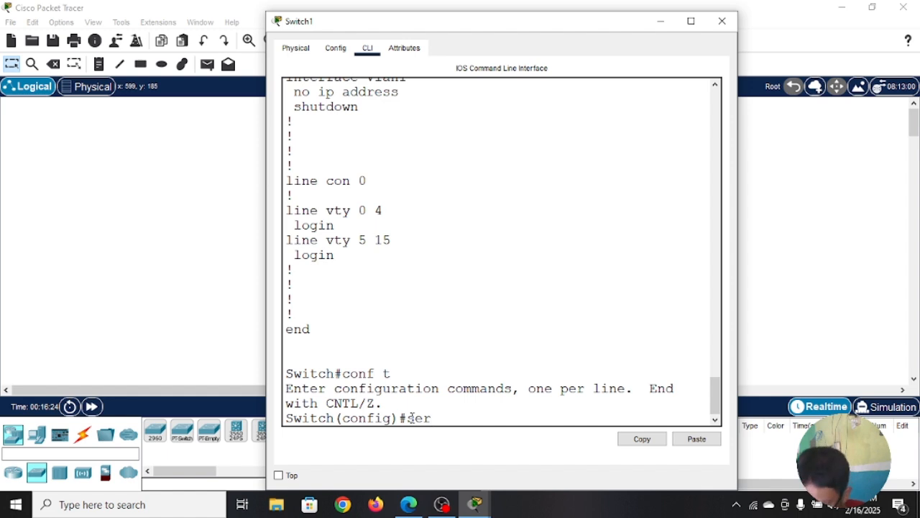
text(vice )
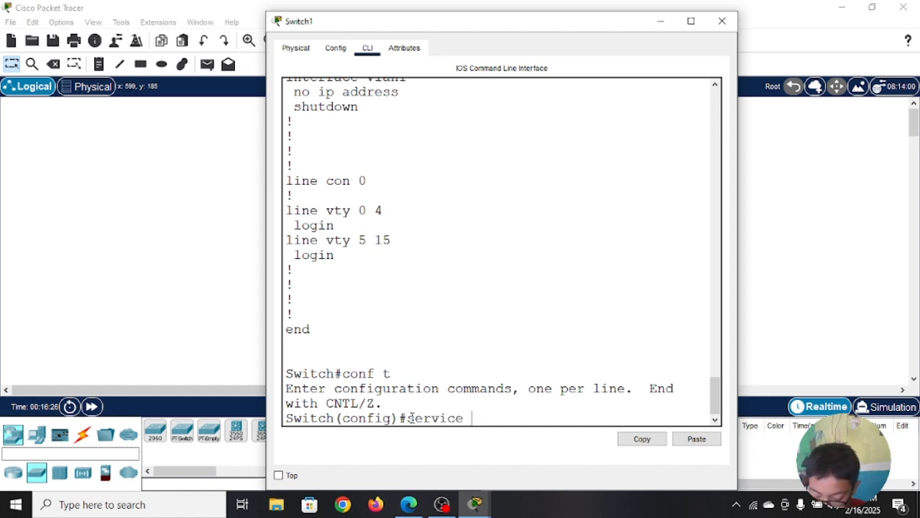
text(pas)
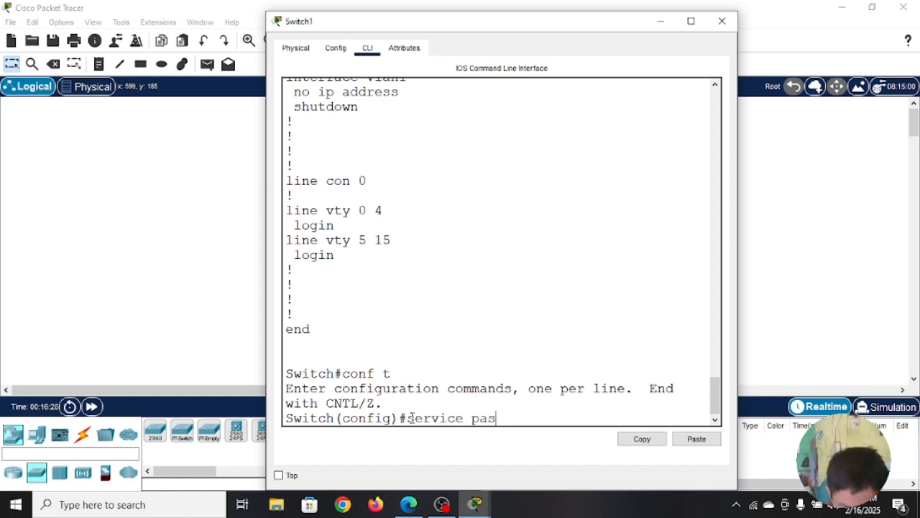
text(swor)
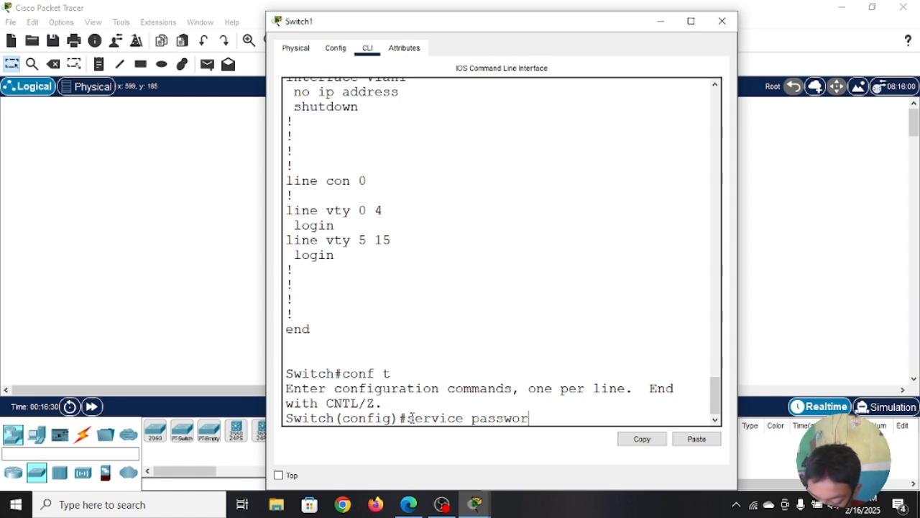
text(d-)
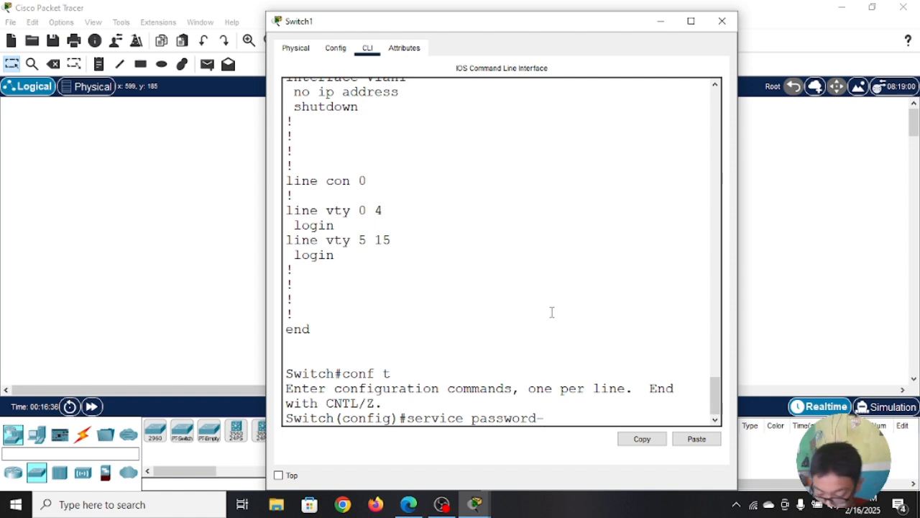
text(enc)
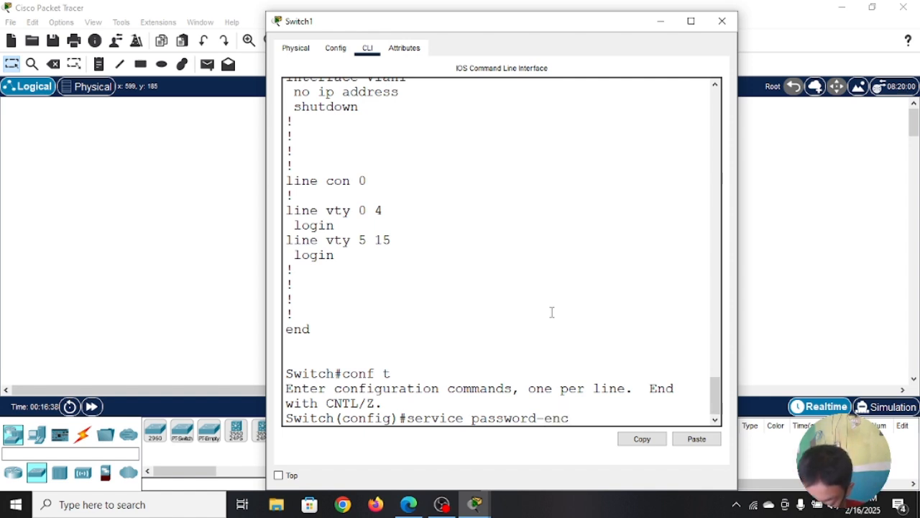
text(ryp)
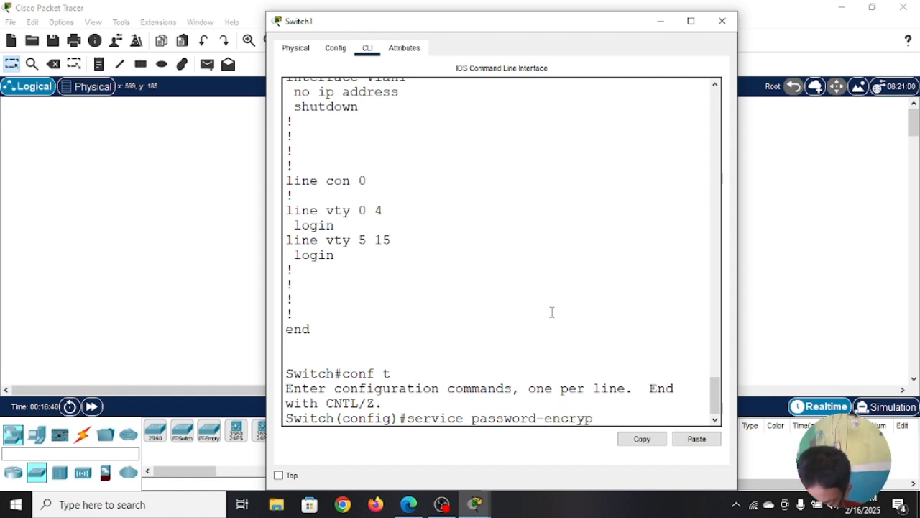
text(tion)
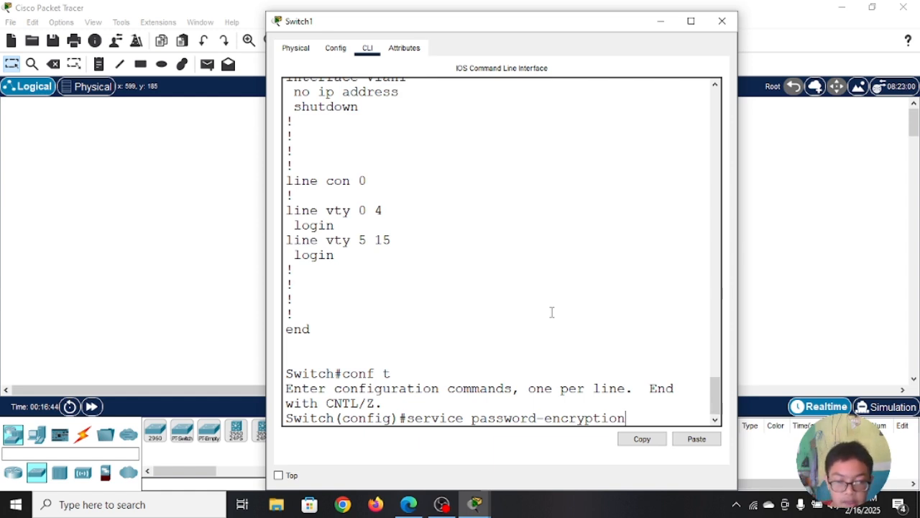
key(Return)
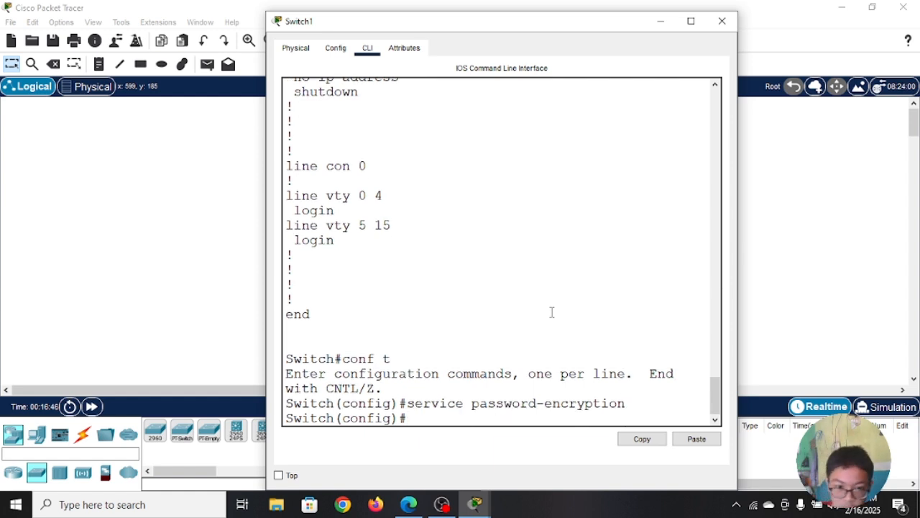
text(ex)
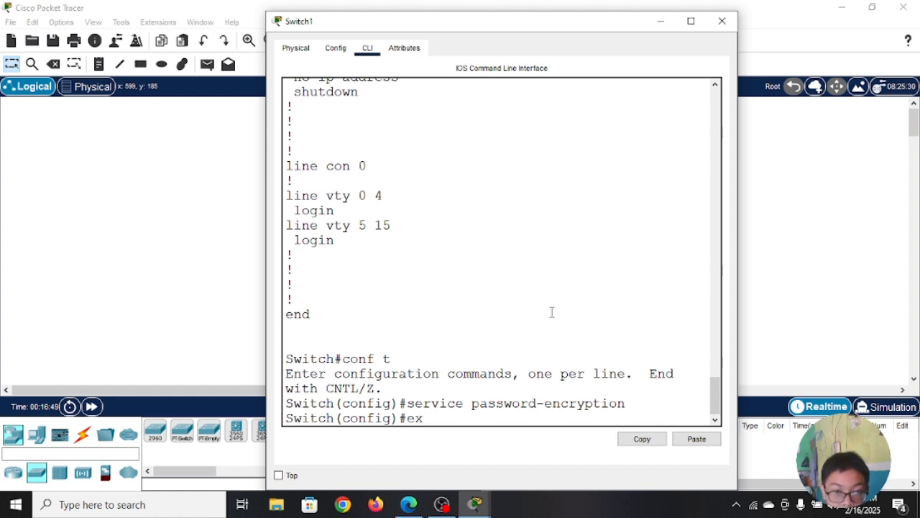
key(Return)
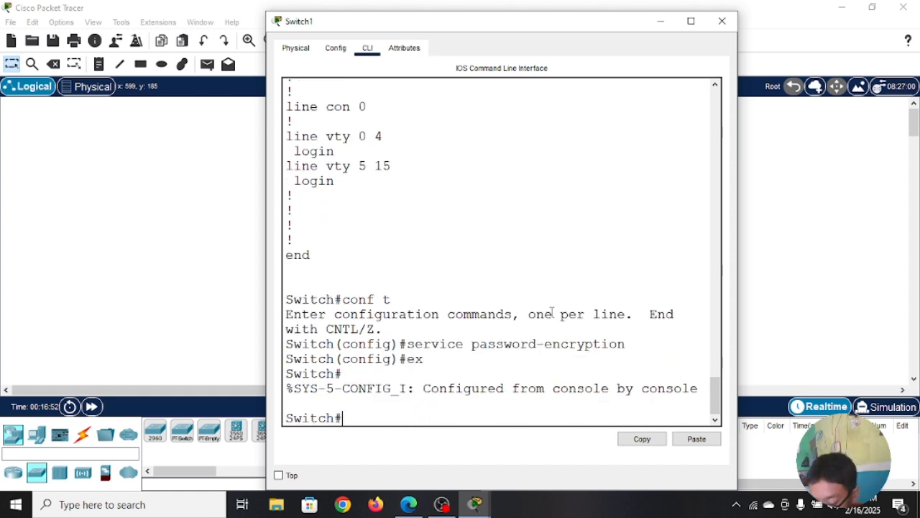
Step: Display the running configuration with show run and compare the encrypted strings on the enable password and enable secret lines
text(show )
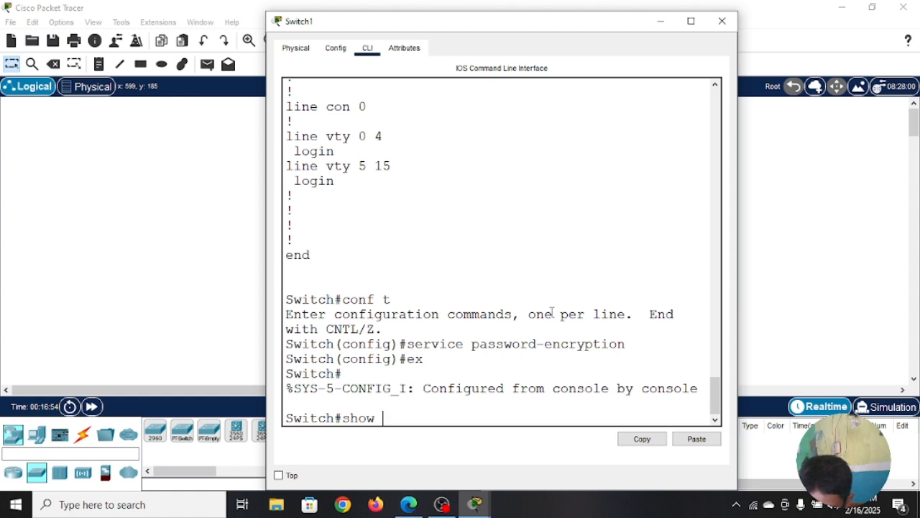
text(run)
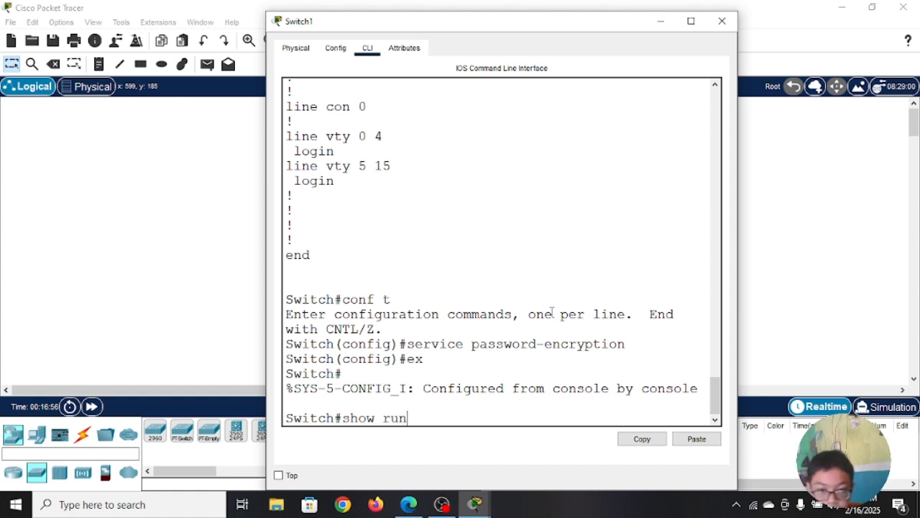
key(Return)
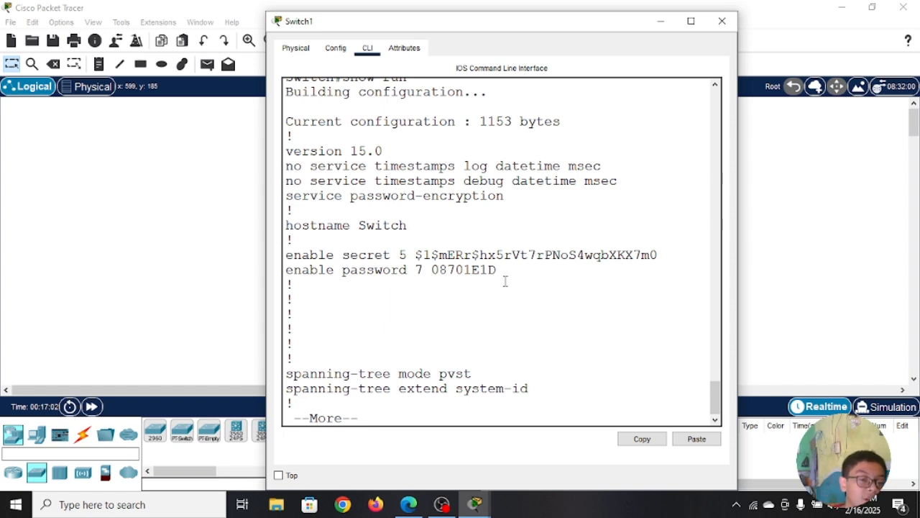
drag(496, 271, 430, 272)
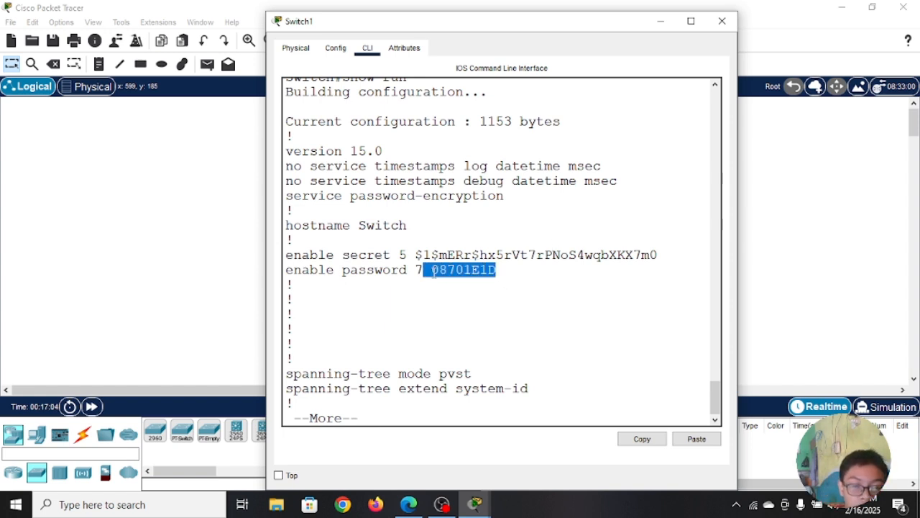
click(499, 295)
drag(669, 255, 592, 256)
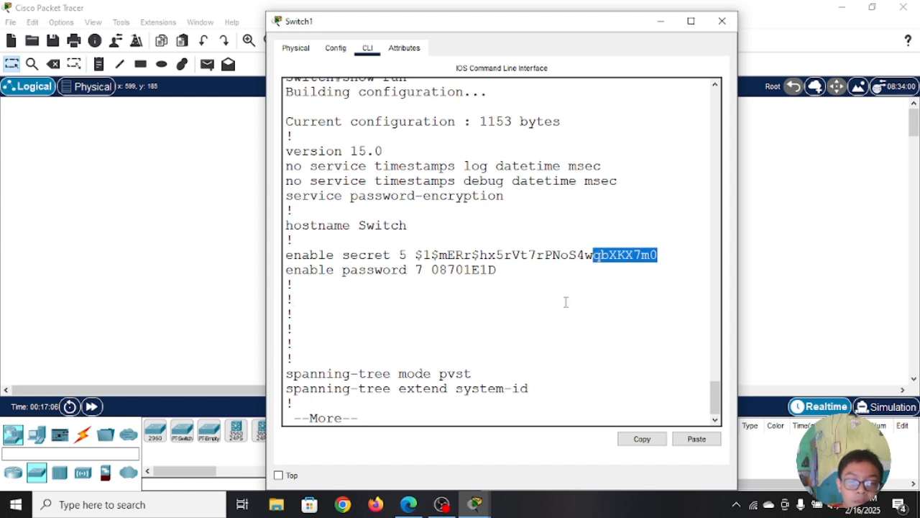
click(527, 320)
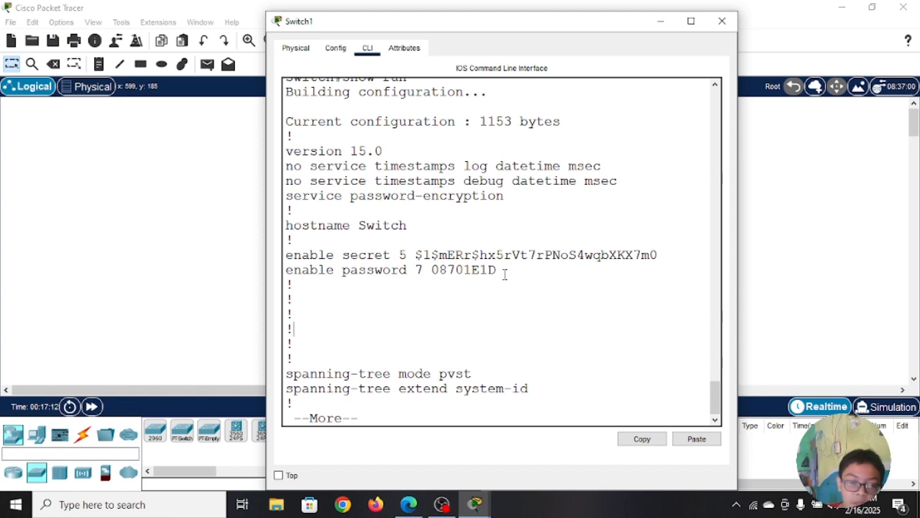
Step: Copy the encrypted type 7 string from the enable password line of the running configuration
drag(495, 270, 431, 276)
drag(497, 271, 431, 271)
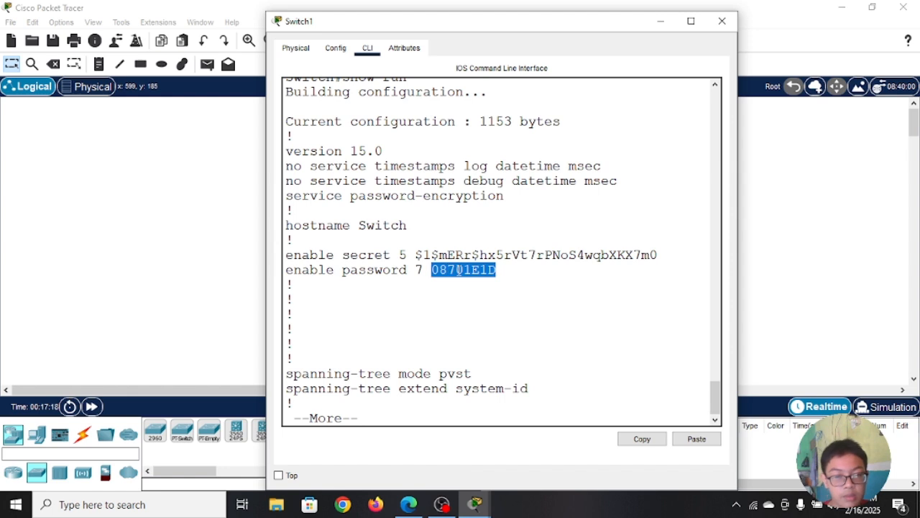
right_click(460, 274)
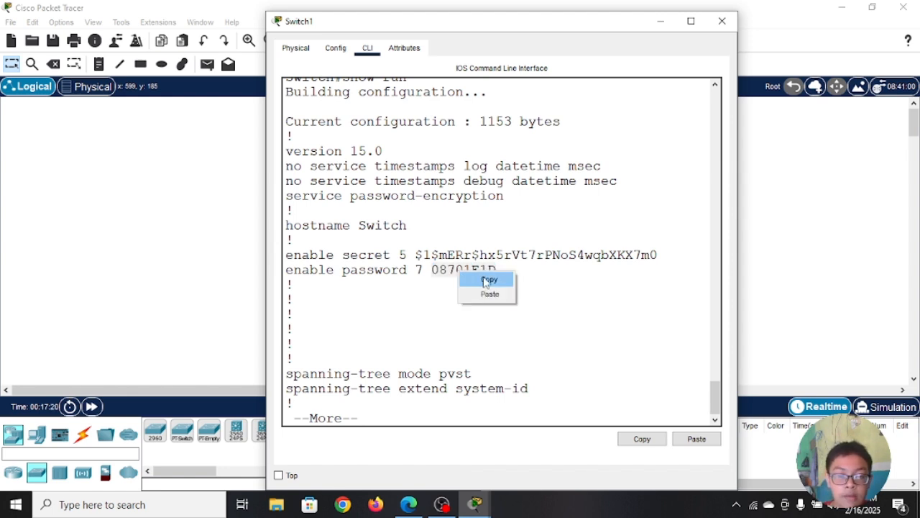
click(487, 281)
click(554, 306)
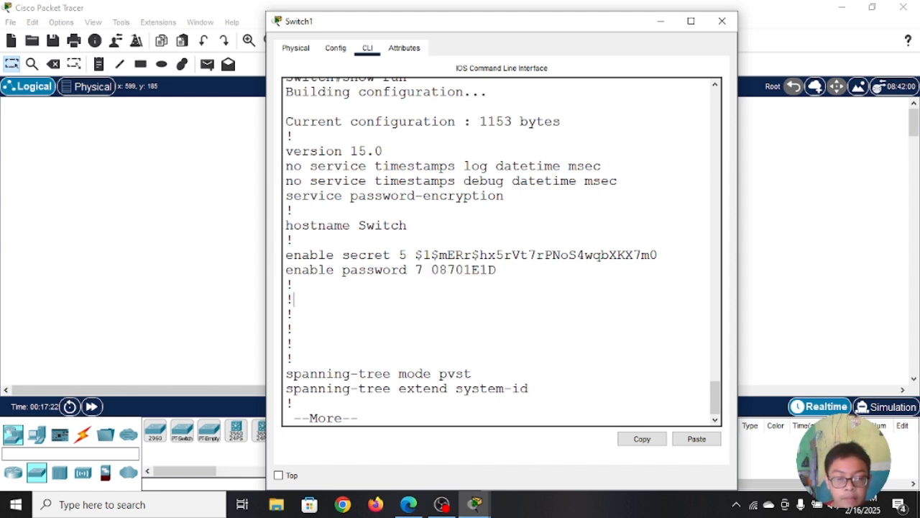
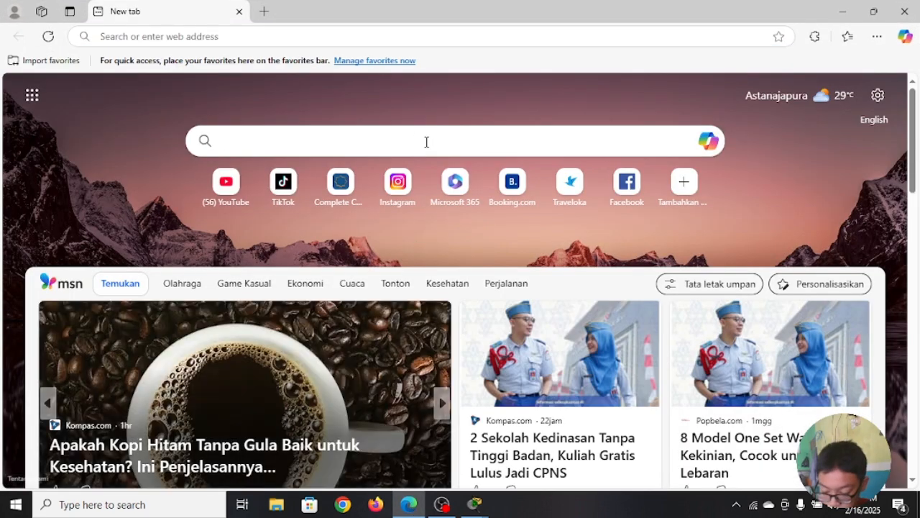
Step: Search the web for a Cisco password decryption tool, entering "cisco password decry" as the query text
text(cisco)
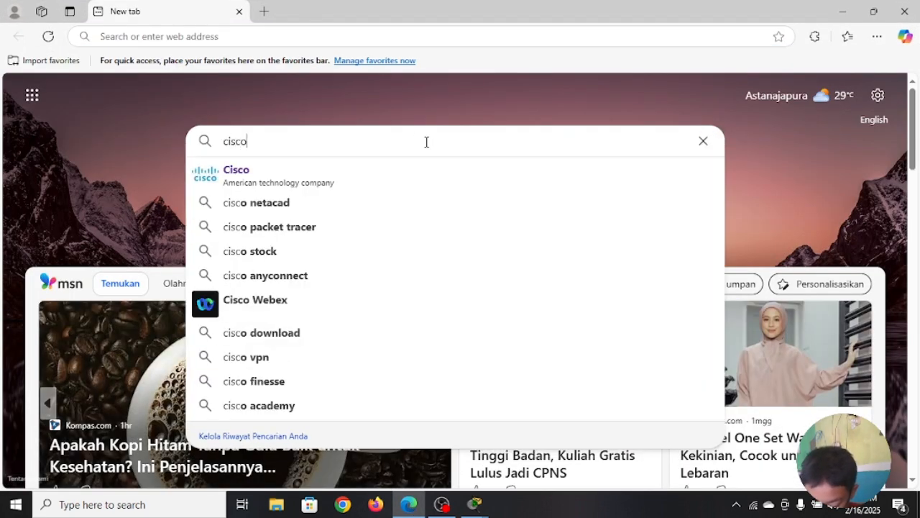
text( pas)
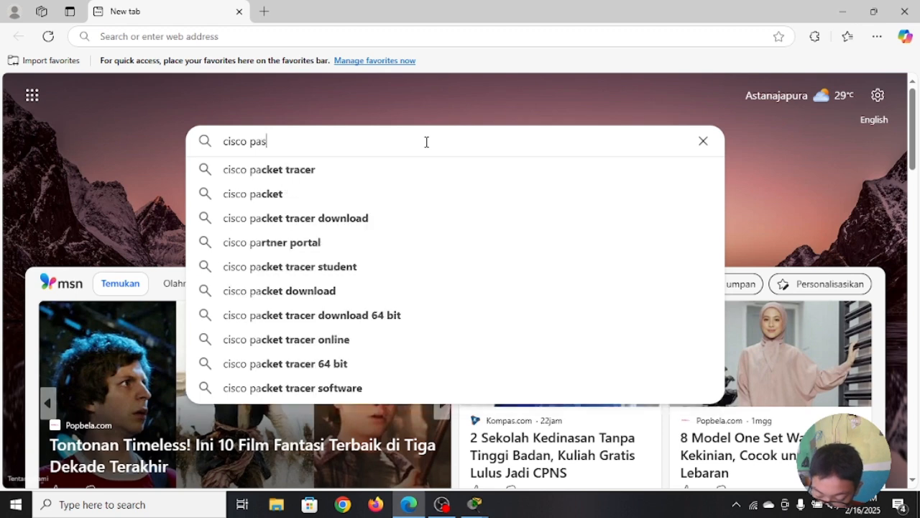
text(sword dec)
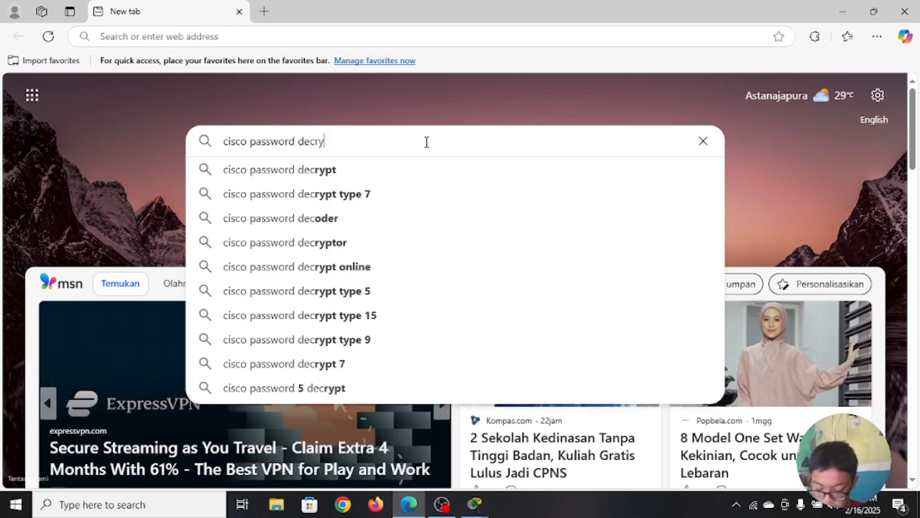
text(ryp)
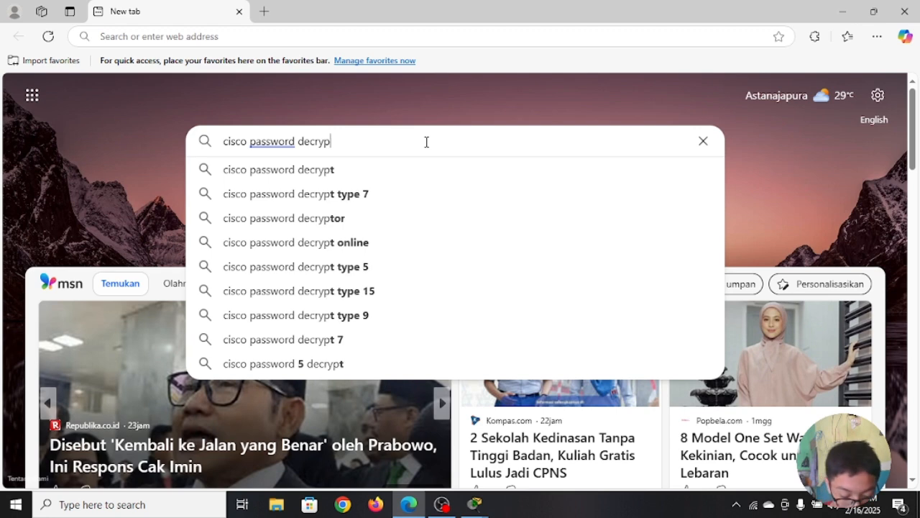
key(BackSpace)
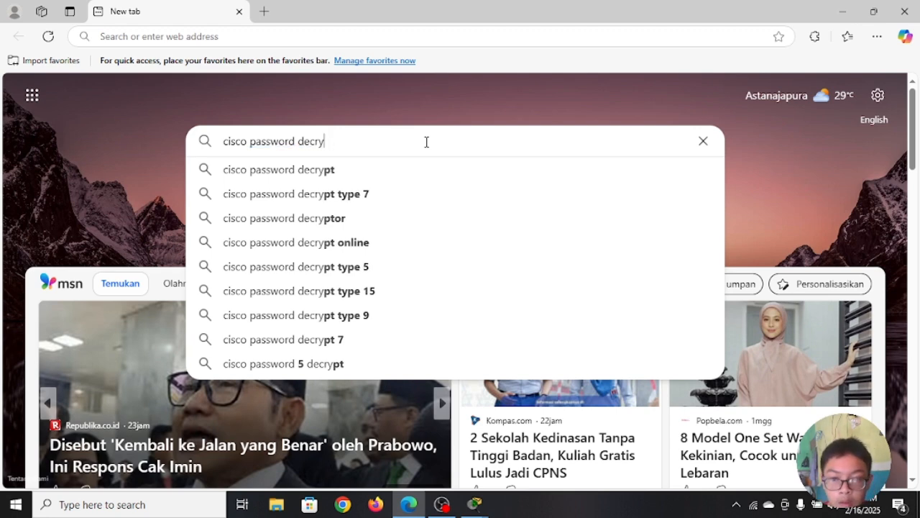
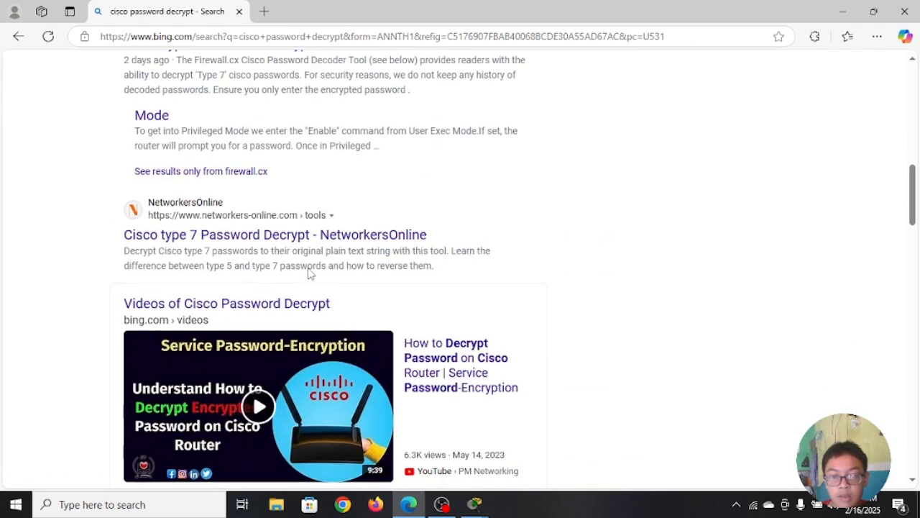
Step: Look through the search results for an online Cisco Type 7 password decryption tool
scroll(309, 274, up, 1)
scroll(307, 273, down, 1)
scroll(306, 273, up, 2)
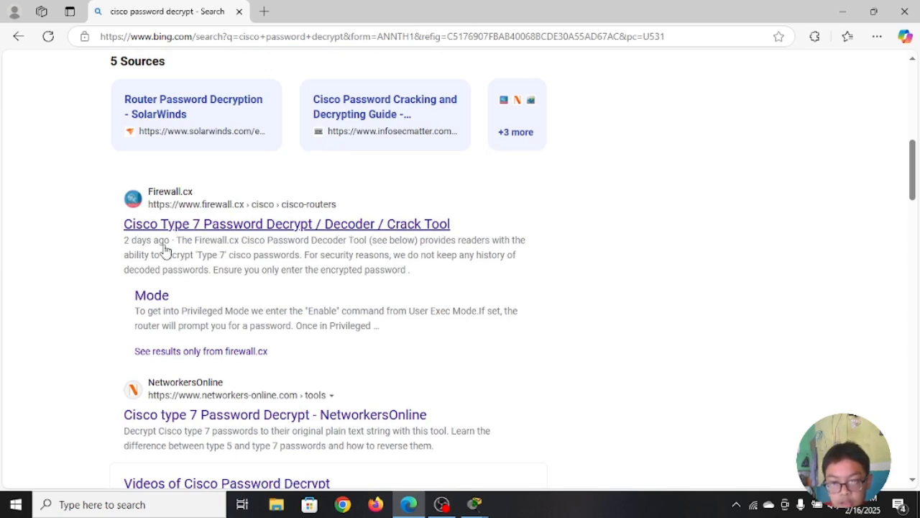
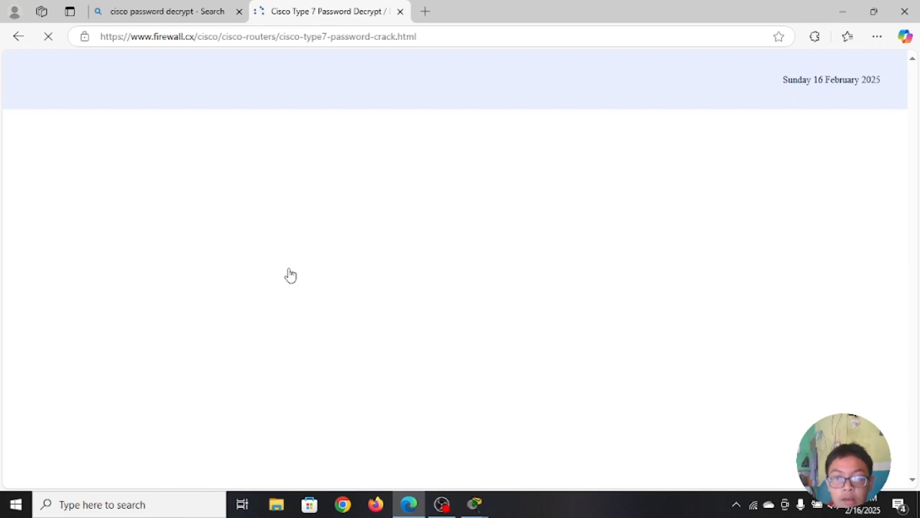
Step: Locate the encrypted password entry form on the firewall.cx Cisco Type 7 password decryption page
scroll(306, 309, down, 5)
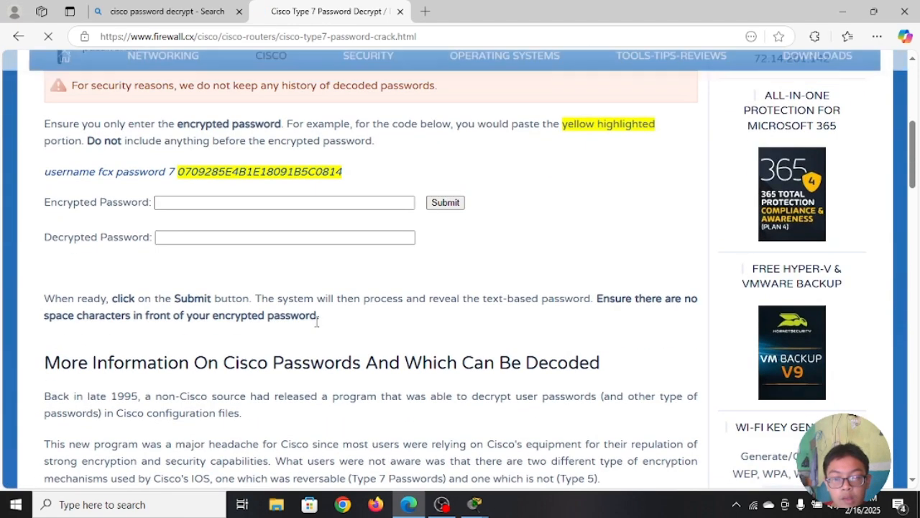
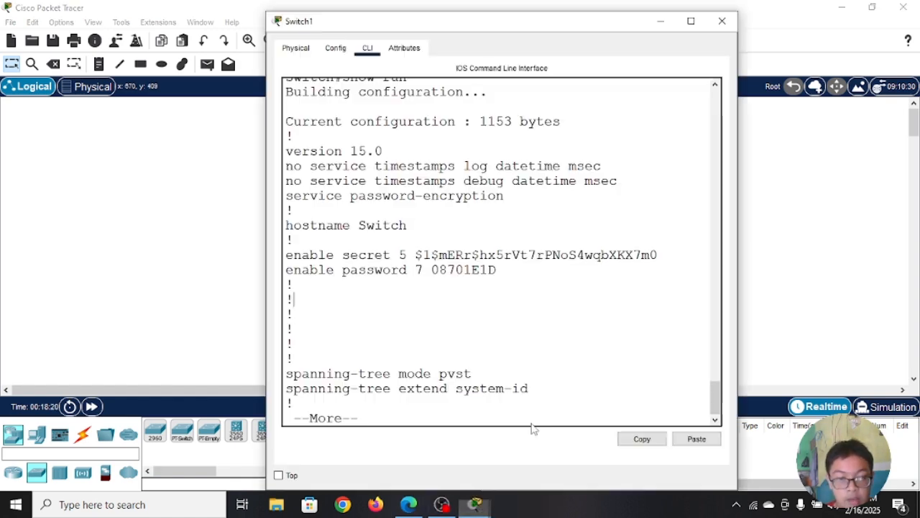
scroll(431, 344, up, 2)
scroll(409, 338, down, 2)
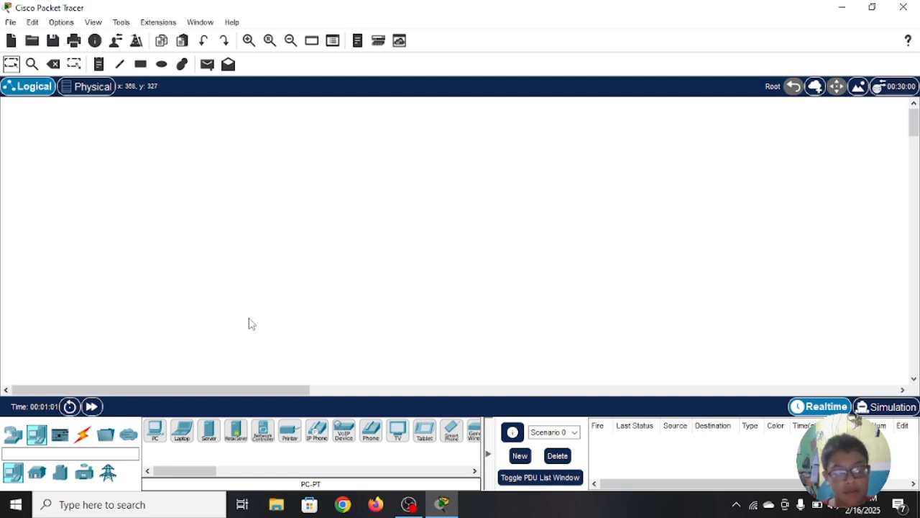
Step: Place a 2811 router in the upper middle of the workspace and a 2960 switch below it to the left
click(13, 441)
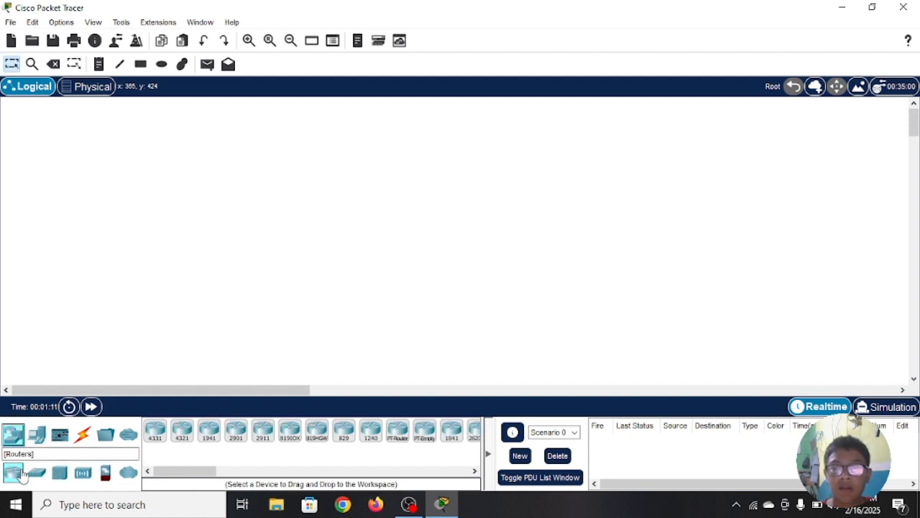
drag(185, 470, 225, 471)
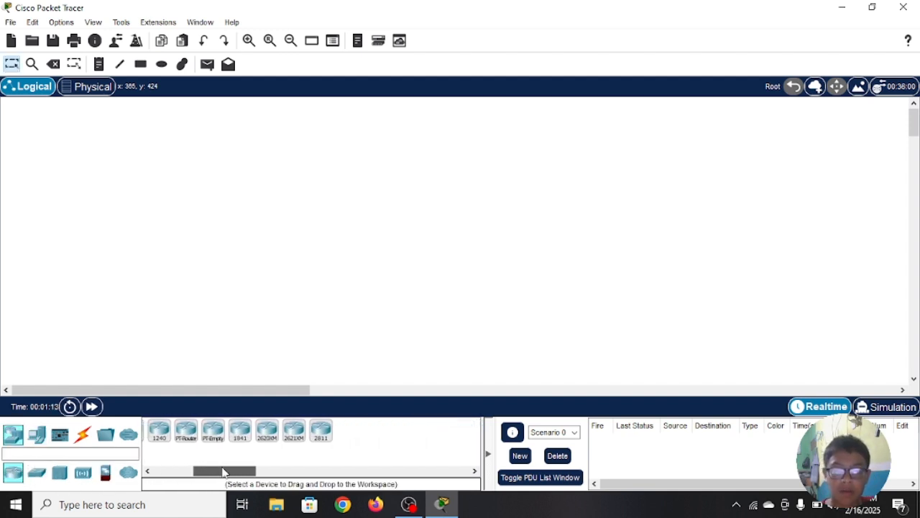
click(318, 439)
click(393, 216)
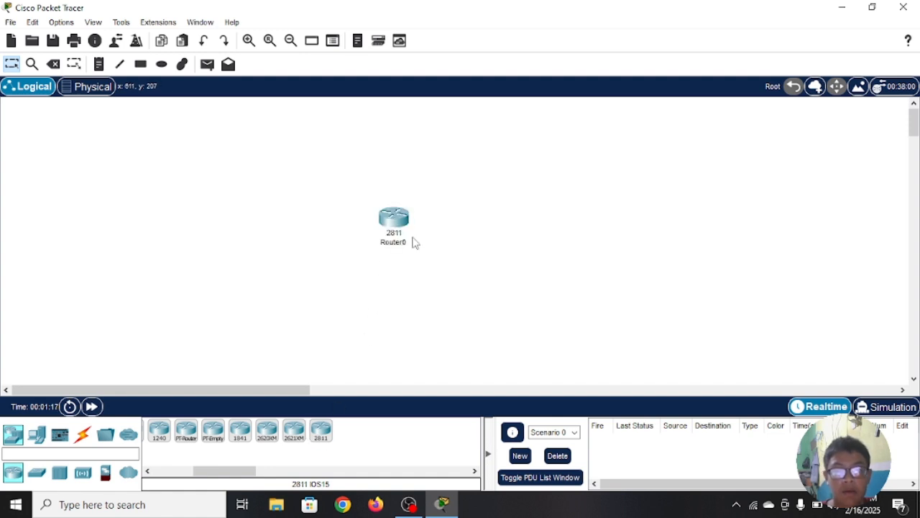
click(36, 476)
click(155, 439)
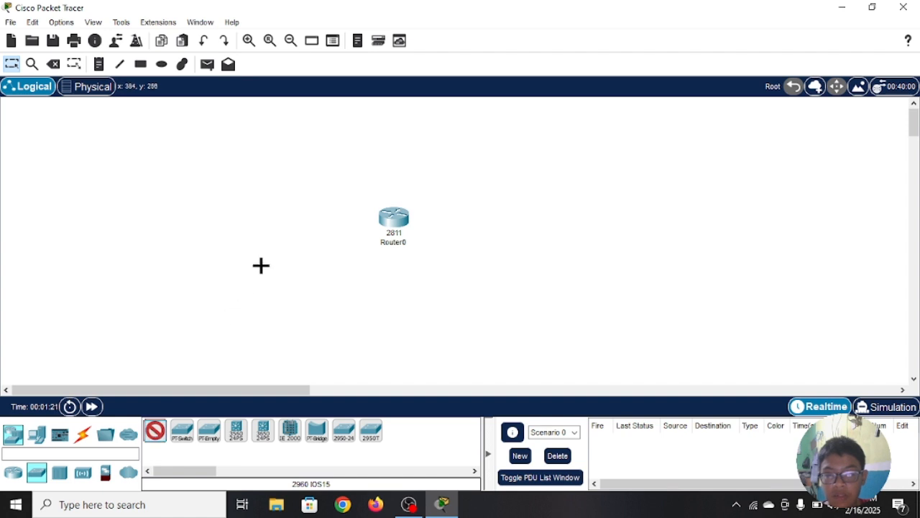
click(269, 271)
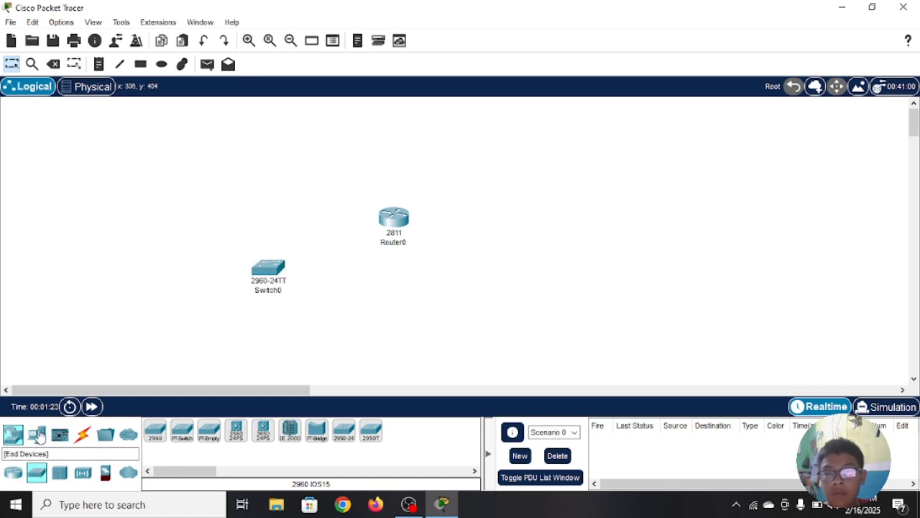
Step: Add three PCs, two below the switch and one below the router on the right
click(37, 434)
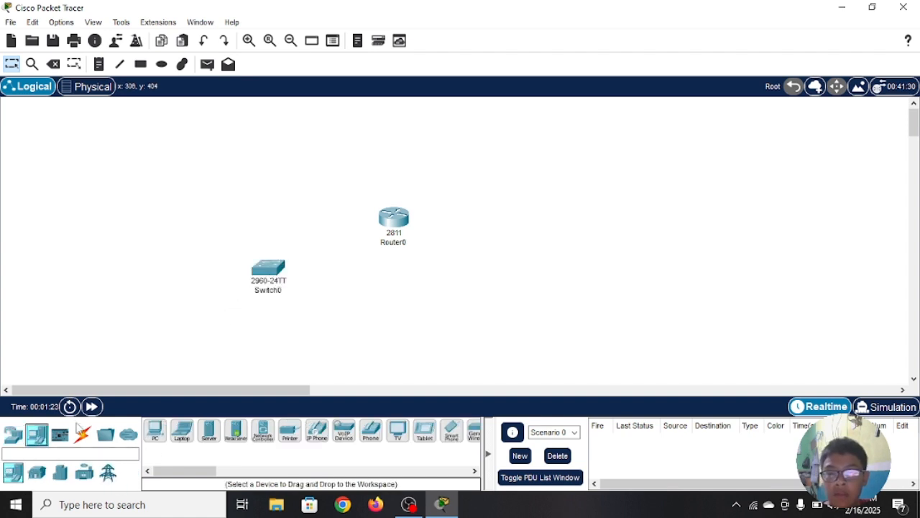
click(157, 430)
click(210, 341)
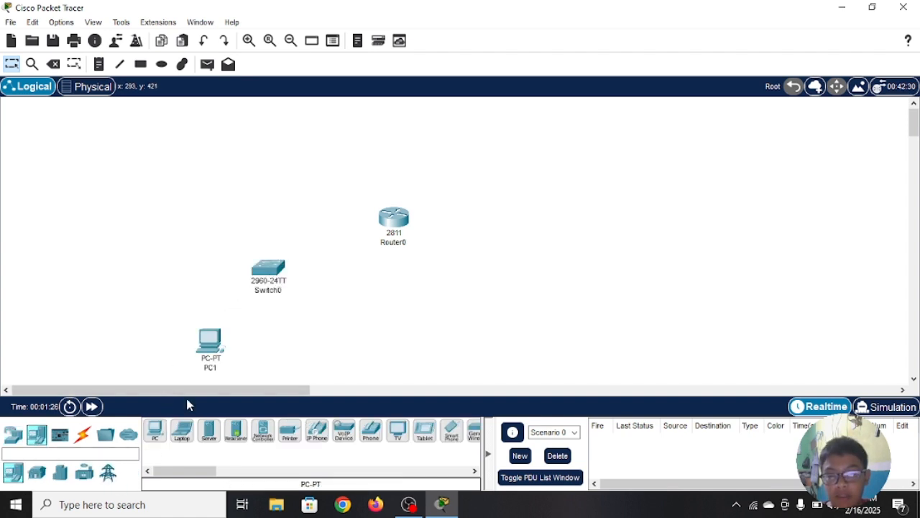
click(292, 345)
click(156, 432)
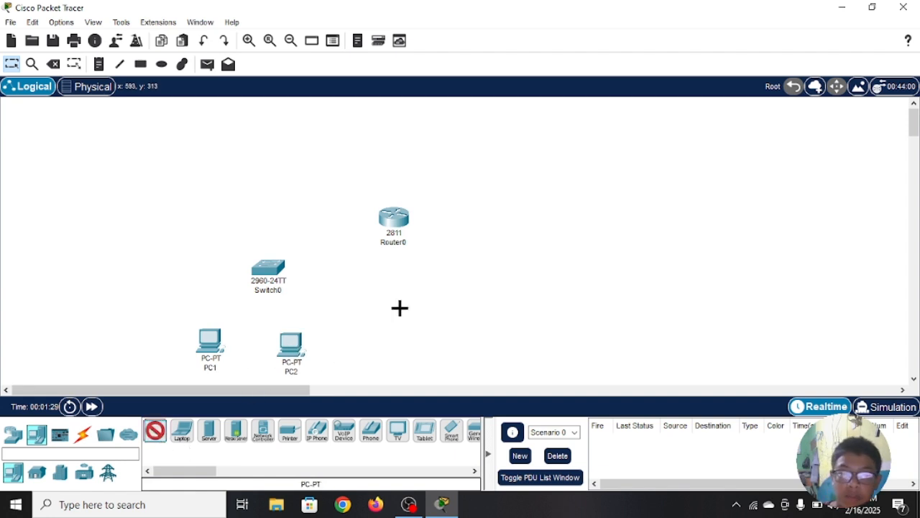
click(492, 271)
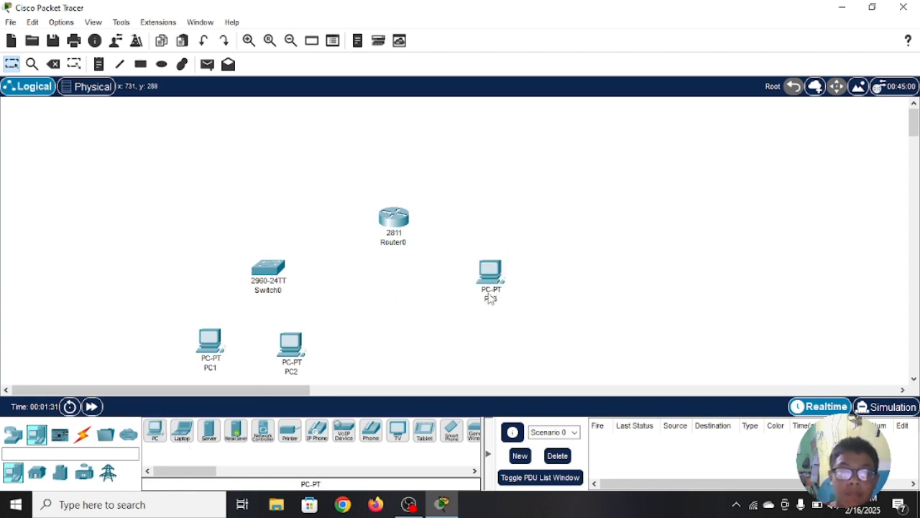
Step: Connect Router0 to Switch0 with an automatically chosen cable and shift the router slightly up and left
click(83, 439)
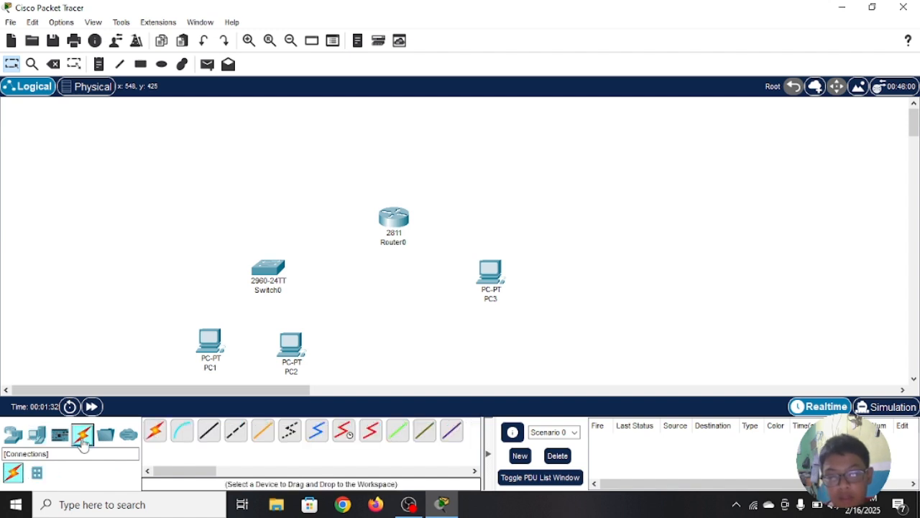
click(157, 433)
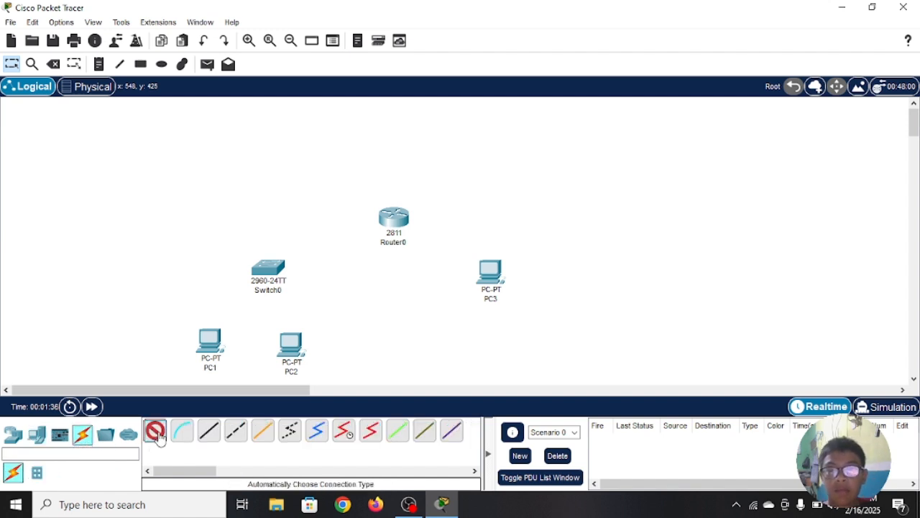
click(389, 218)
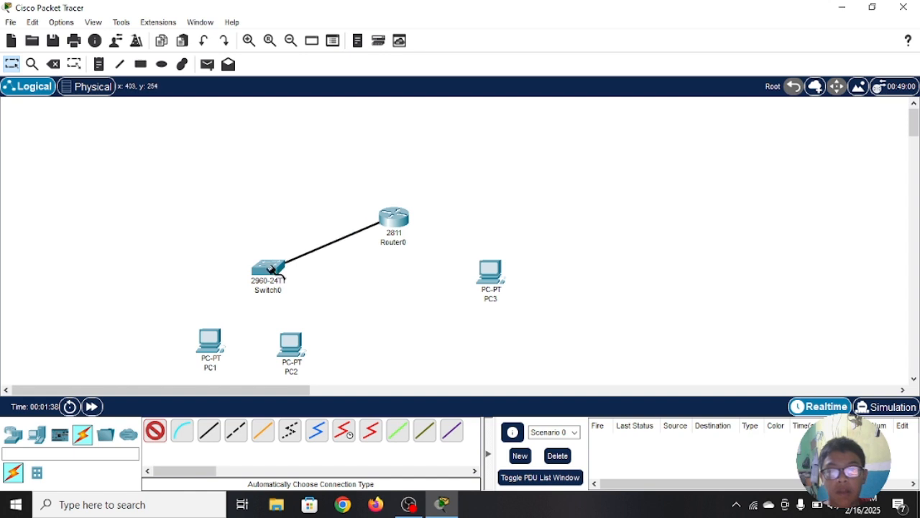
click(267, 269)
drag(409, 209, 386, 198)
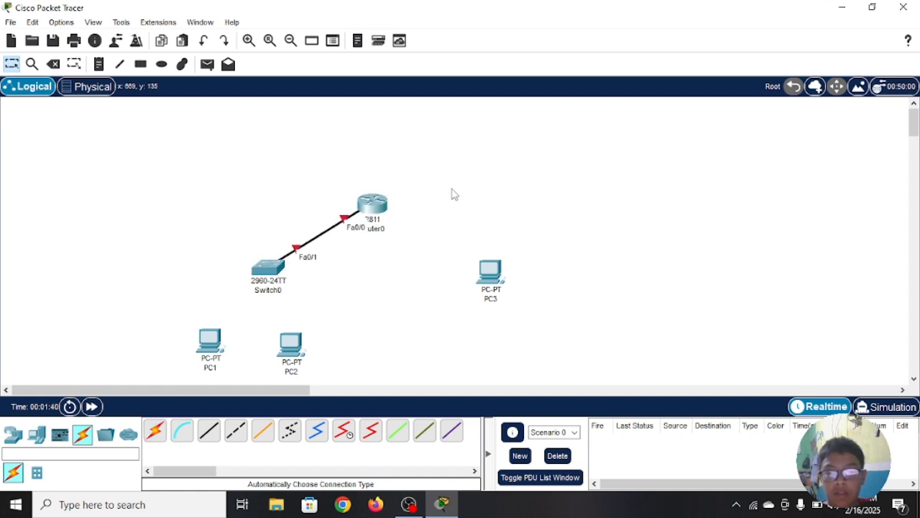
Step: Connect Switch0 to PC1 and PC2 with automatically chosen cables
click(155, 431)
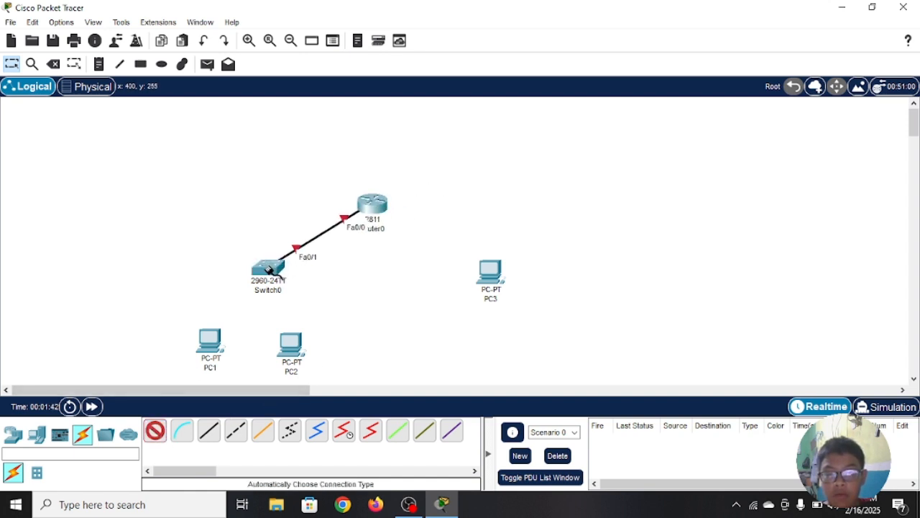
click(267, 269)
click(209, 338)
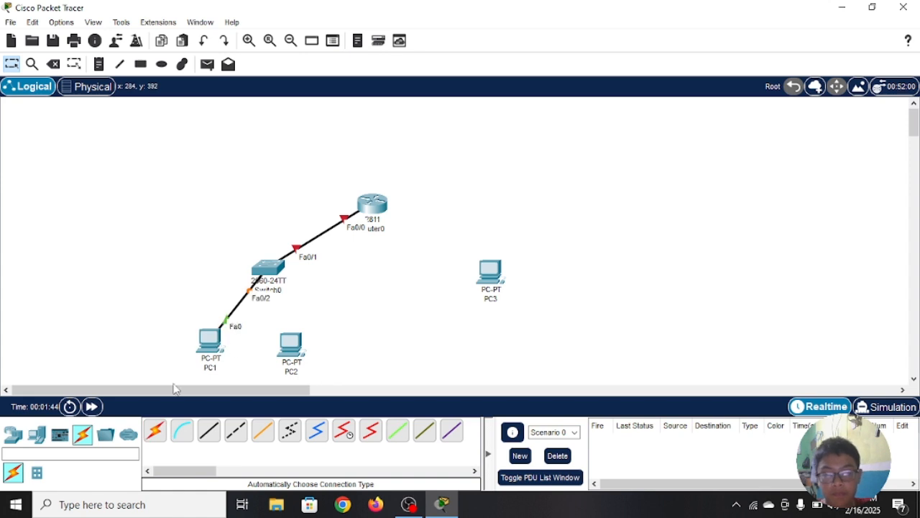
click(160, 433)
click(260, 270)
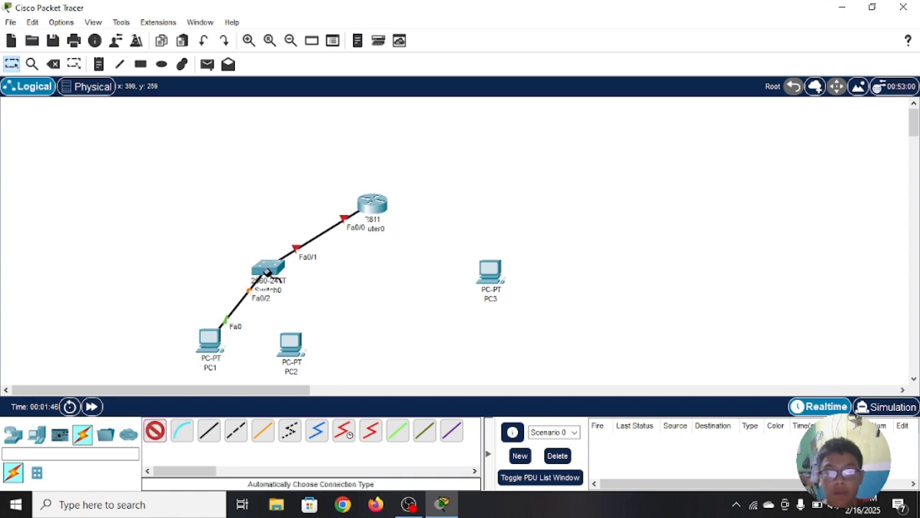
click(291, 344)
Step: Connect Router0 directly to PC3 with an automatically chosen cable
click(158, 434)
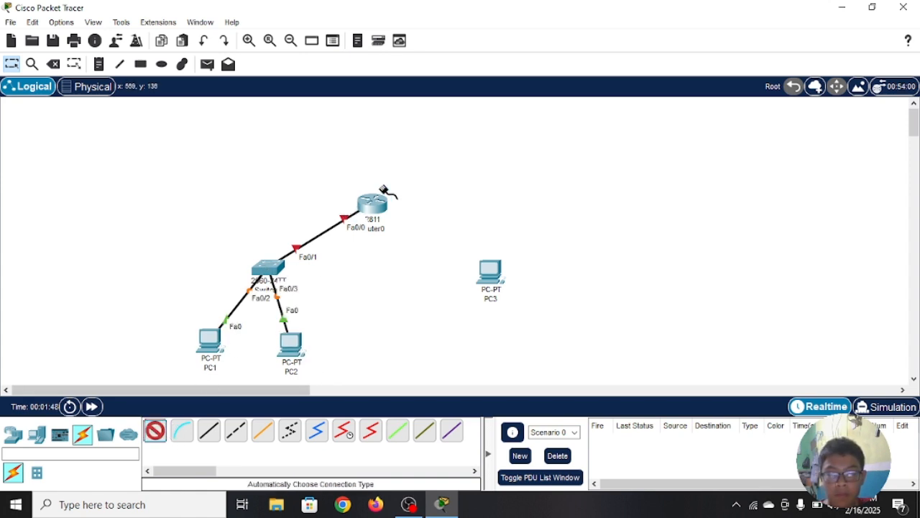
click(372, 204)
click(493, 271)
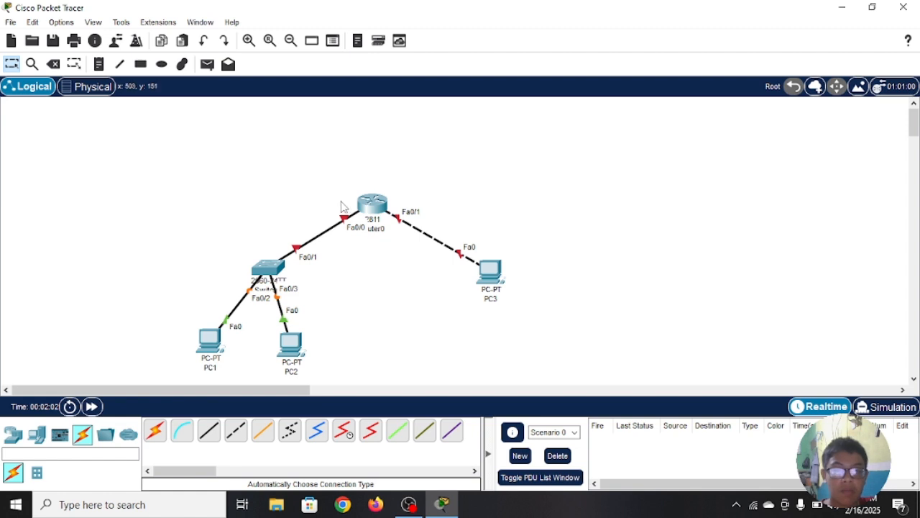
drag(319, 173, 153, 383)
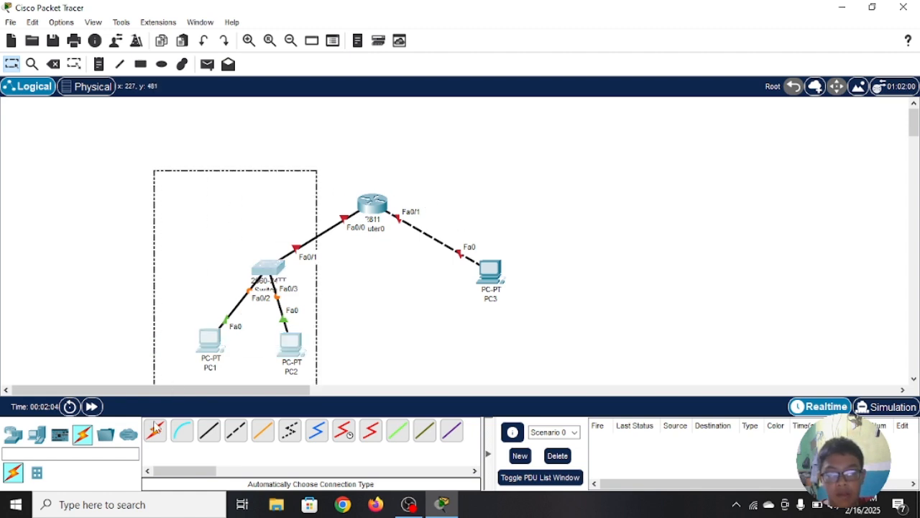
drag(600, 152, 450, 336)
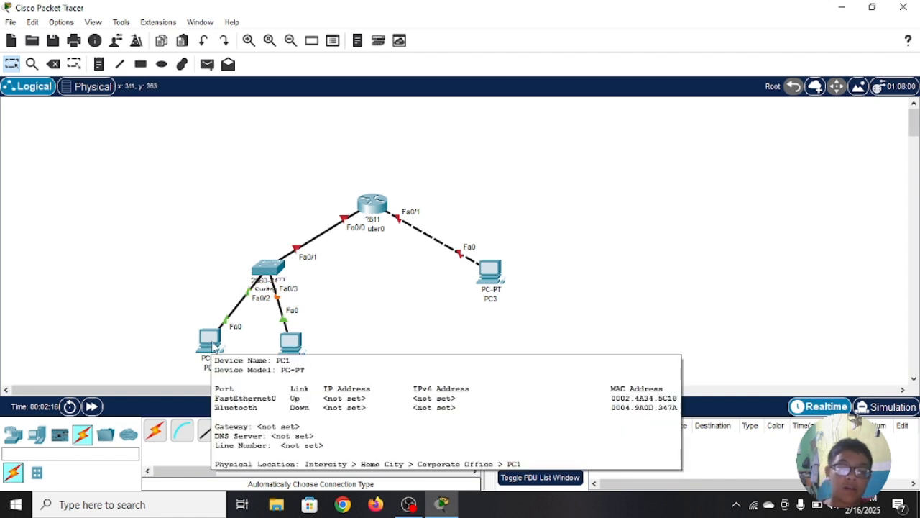
Step: Examine Router0's FastEthernet0/0 and FastEthernet0/1 settings and its command line, exit interface configuration mode, and minimize the router's window
click(374, 205)
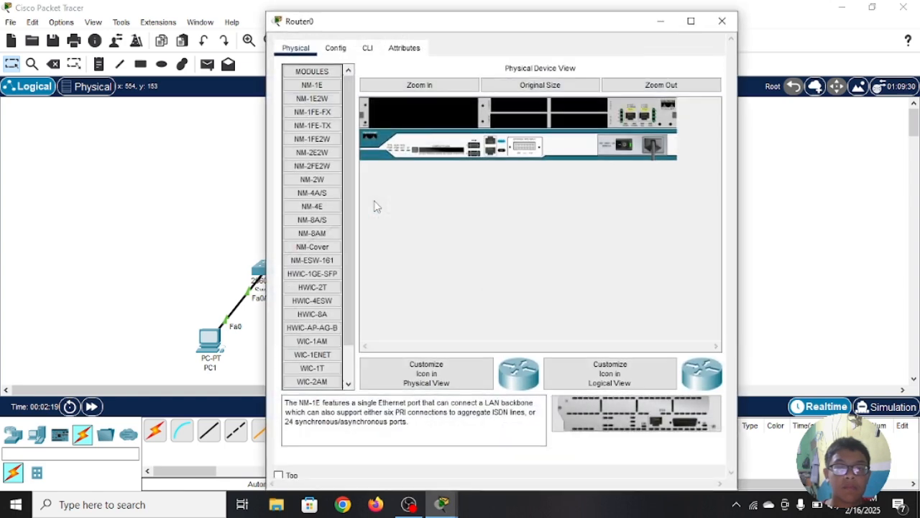
click(332, 50)
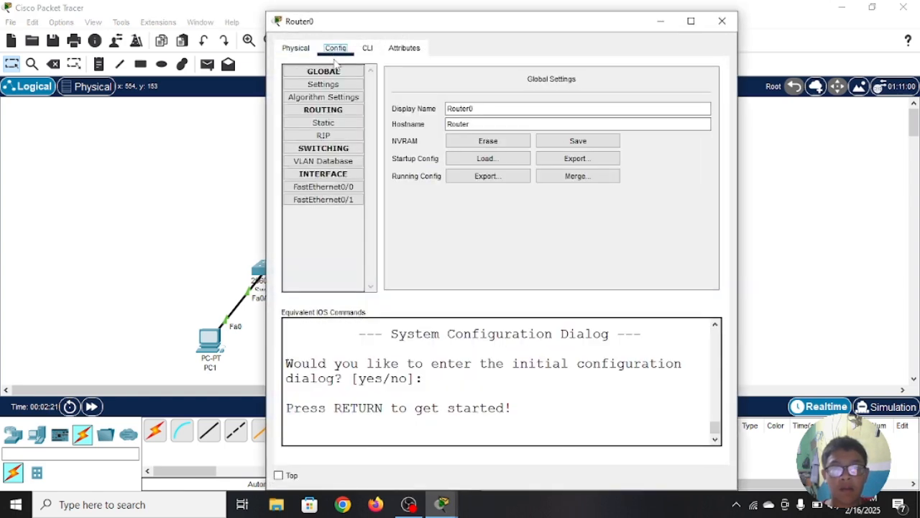
click(343, 186)
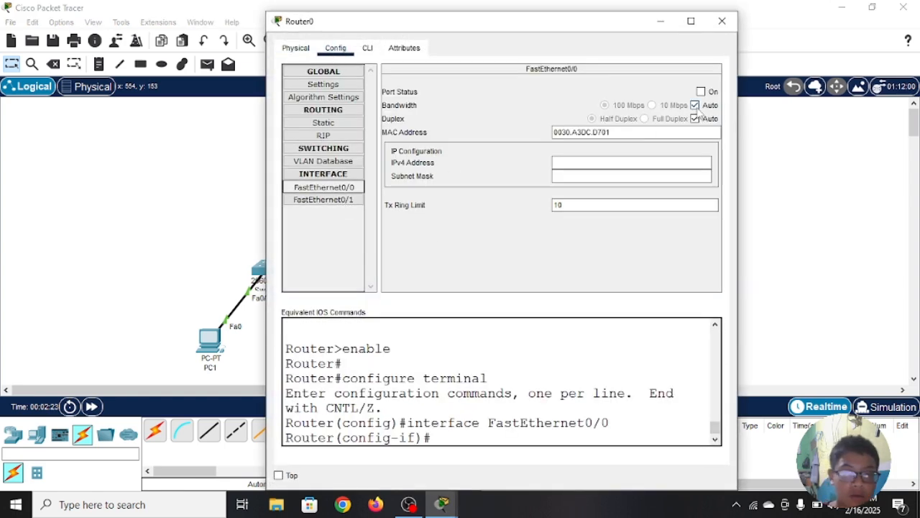
click(368, 49)
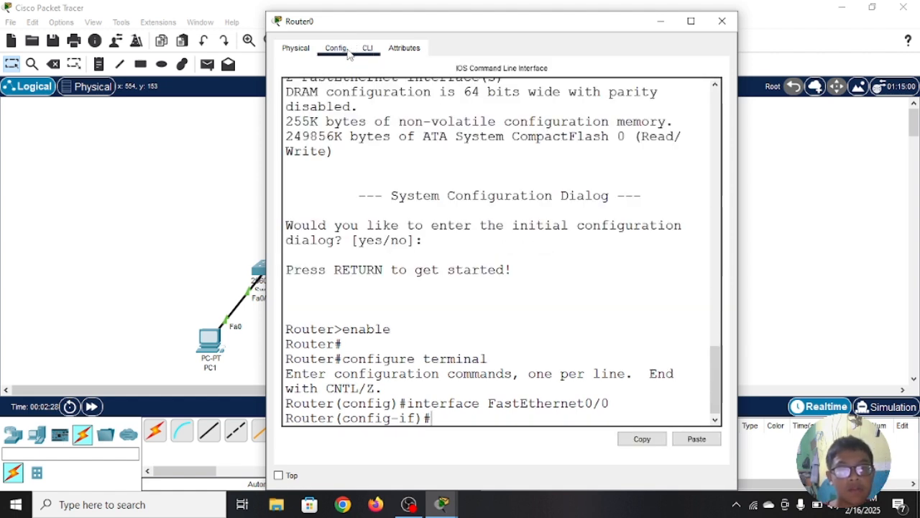
click(347, 50)
click(343, 200)
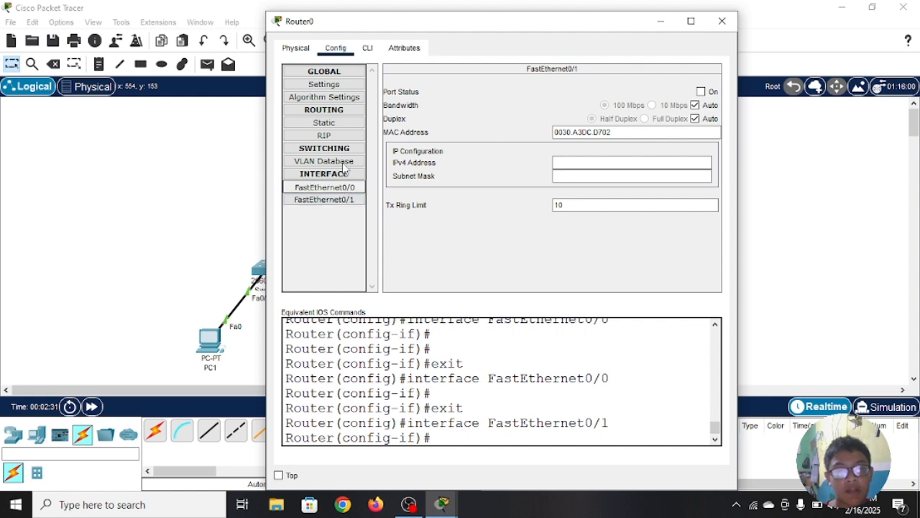
click(368, 49)
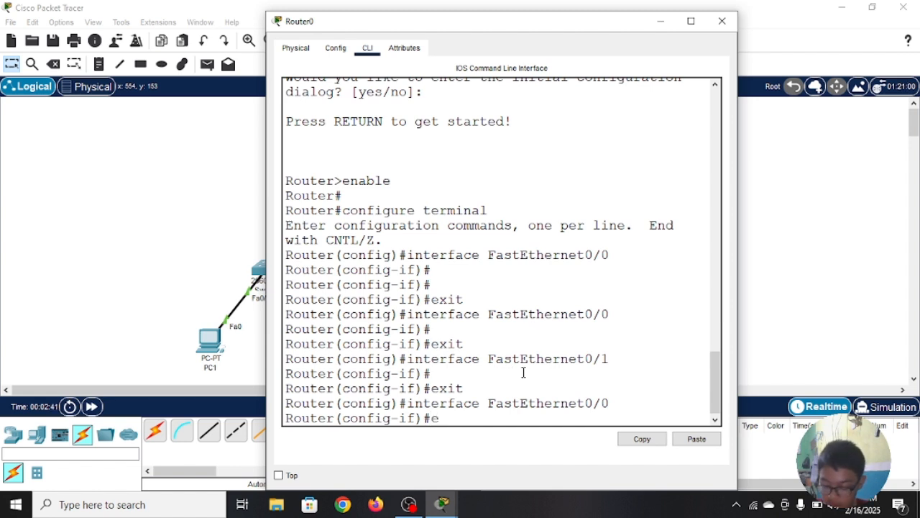
key(Return)
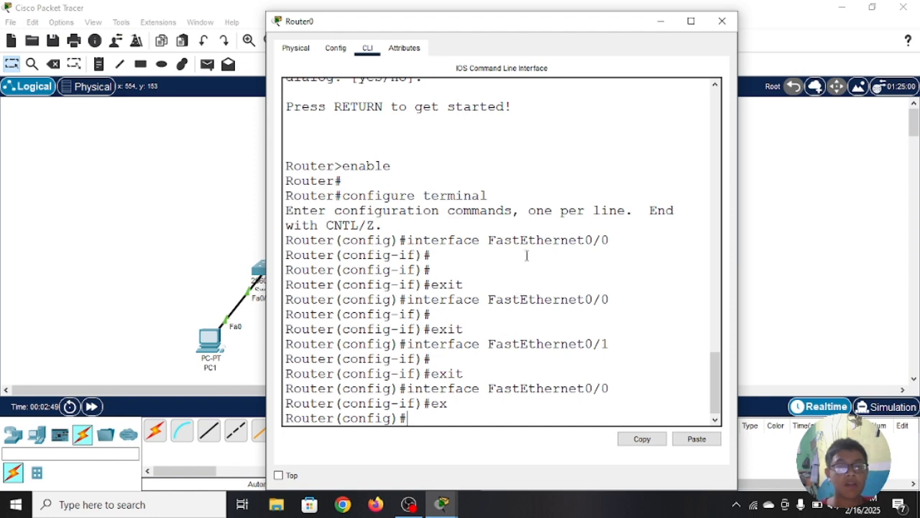
click(661, 21)
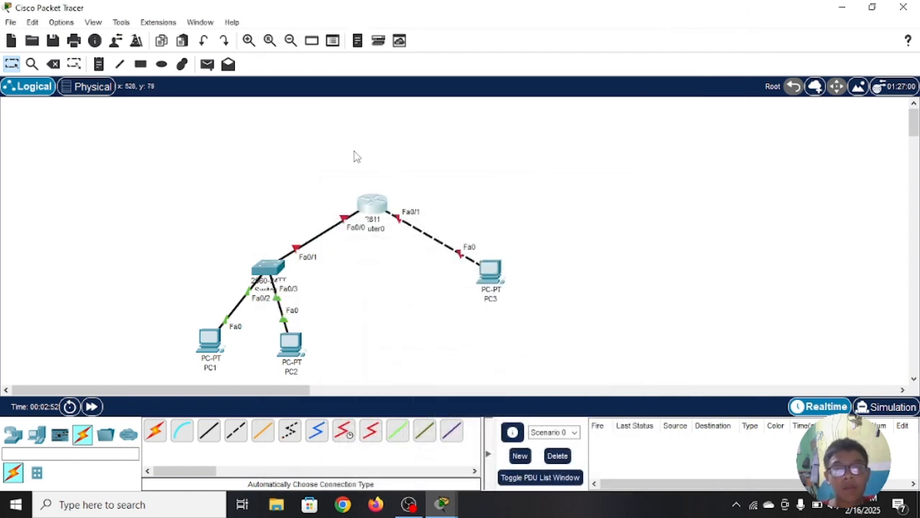
Step: Add the note "10.10.10.0/24" above the link between the router and the switch
click(99, 64)
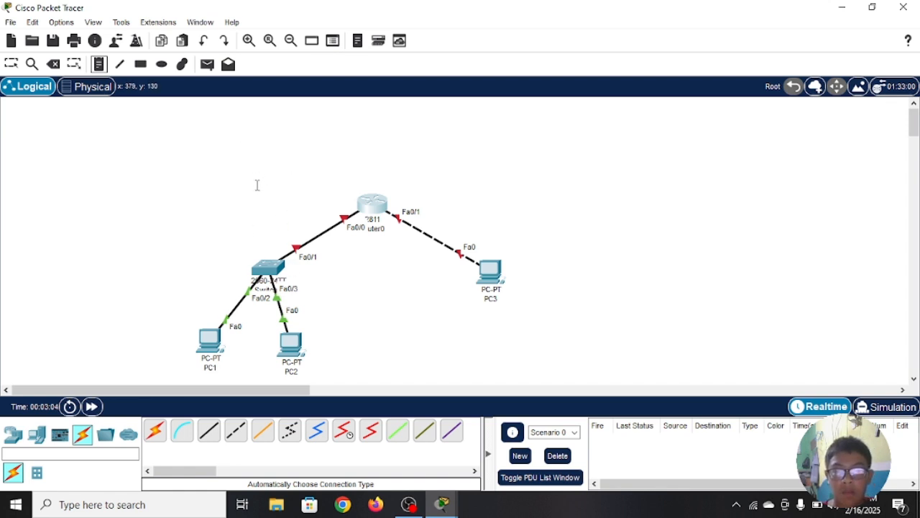
click(258, 173)
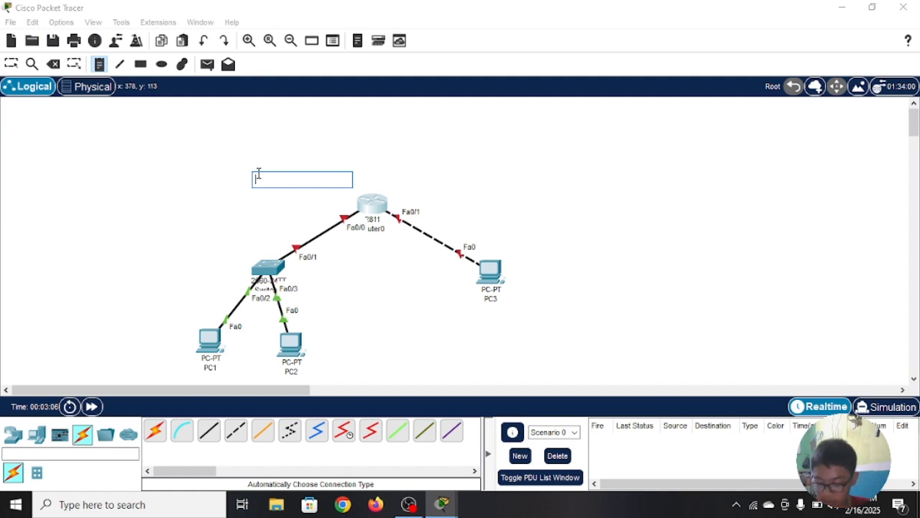
text(10.1)
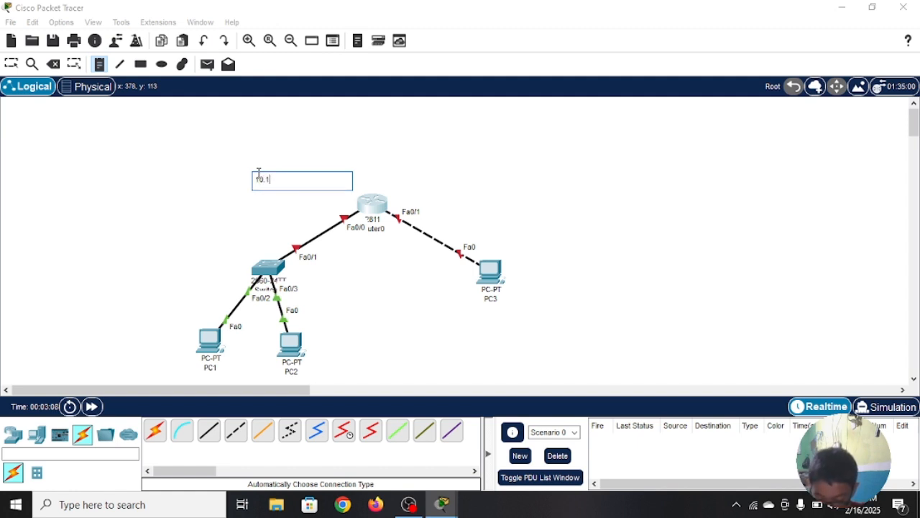
text(0.10.0)
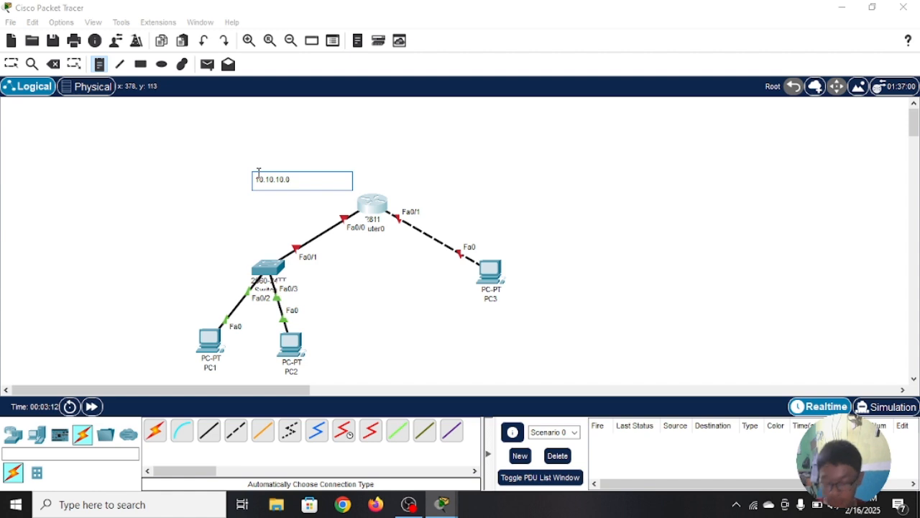
text(/24)
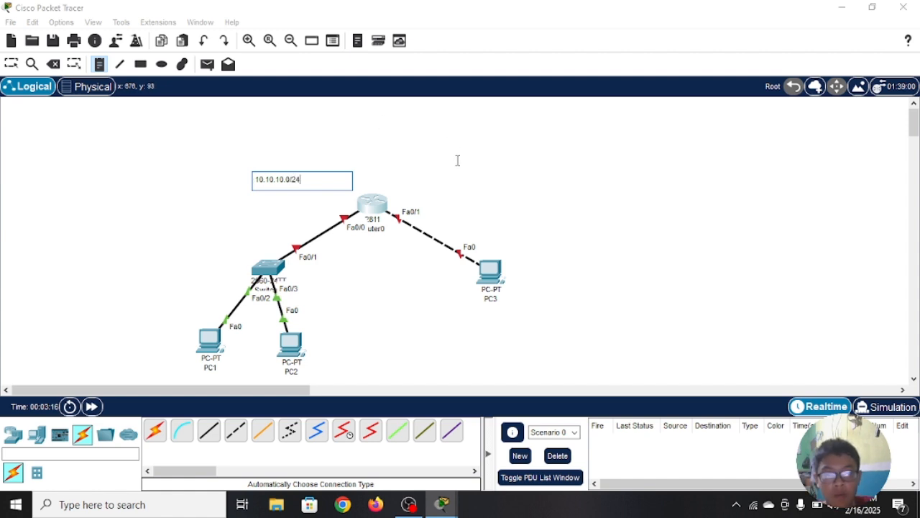
Step: Add the note "20.20.20.1/24" above the link between Router0 and PC3
click(442, 178)
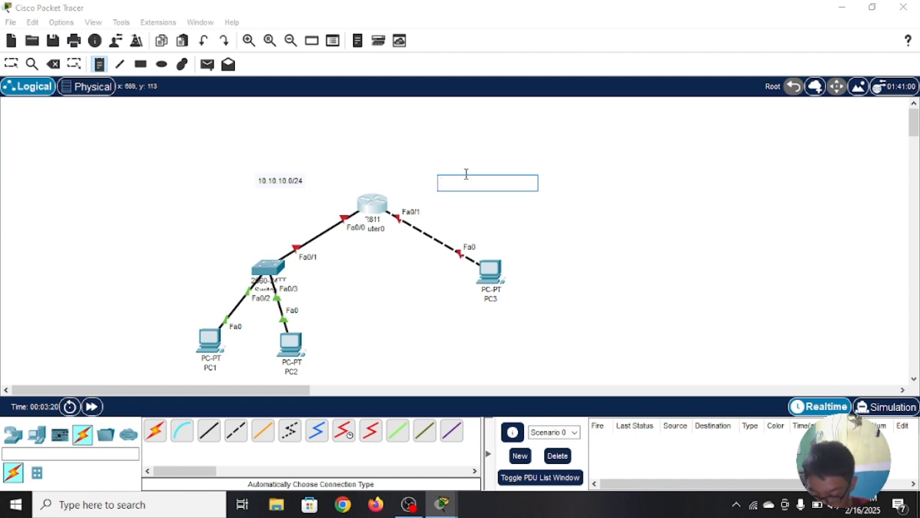
text(20.20.20.1)
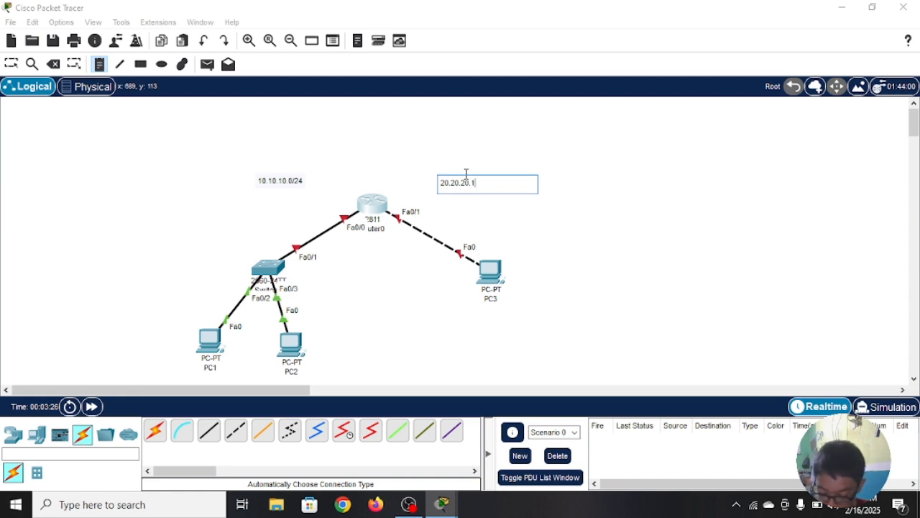
text(/24)
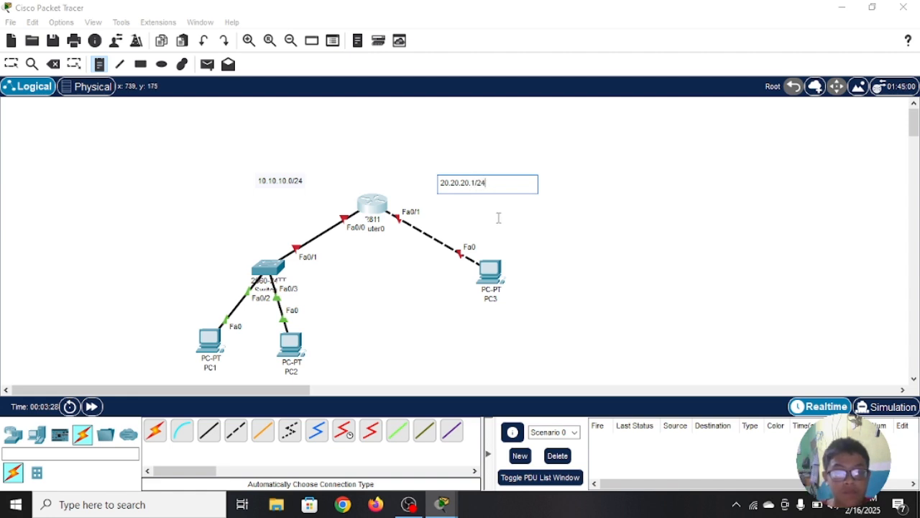
click(417, 253)
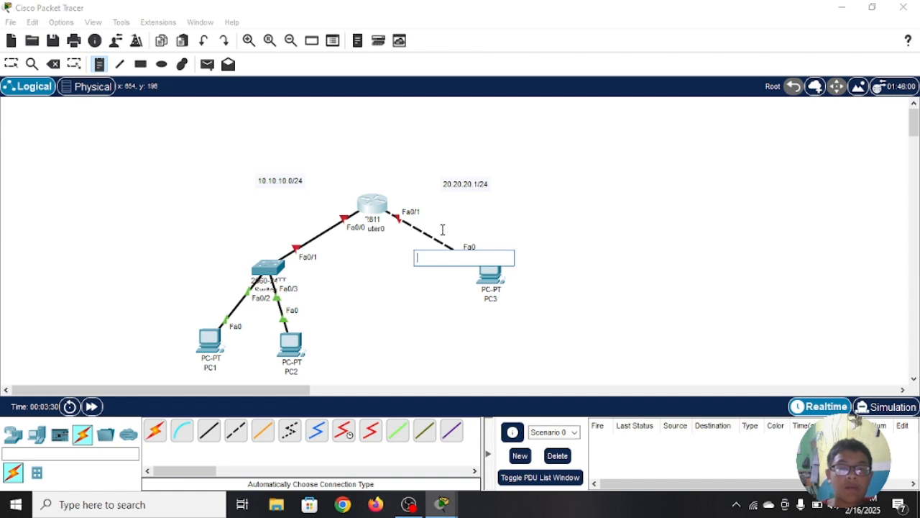
Step: Add the note ".1" beside Router0 at its FastEthernet0/0 link to the switch
click(314, 226)
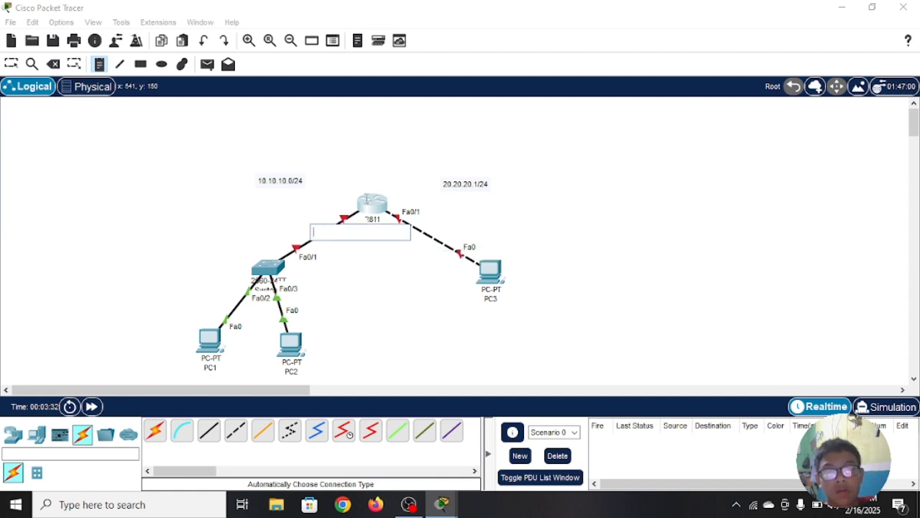
click(353, 205)
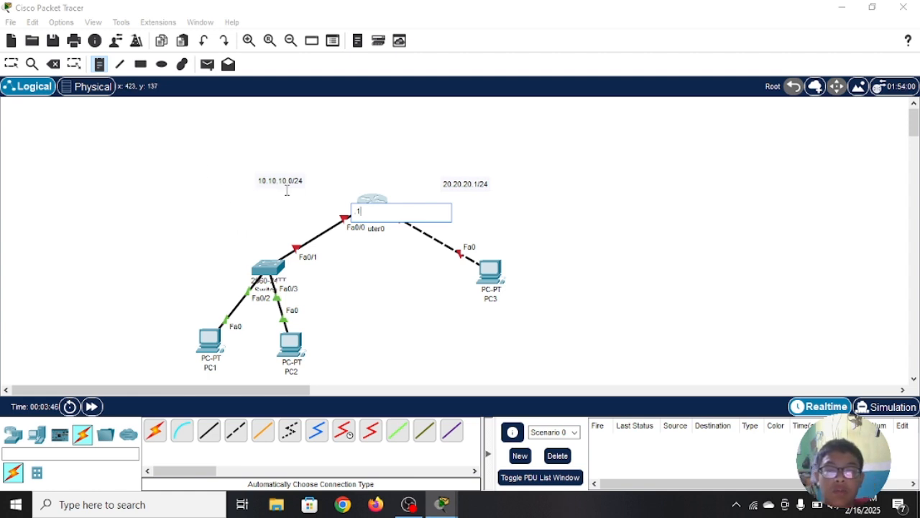
click(256, 249)
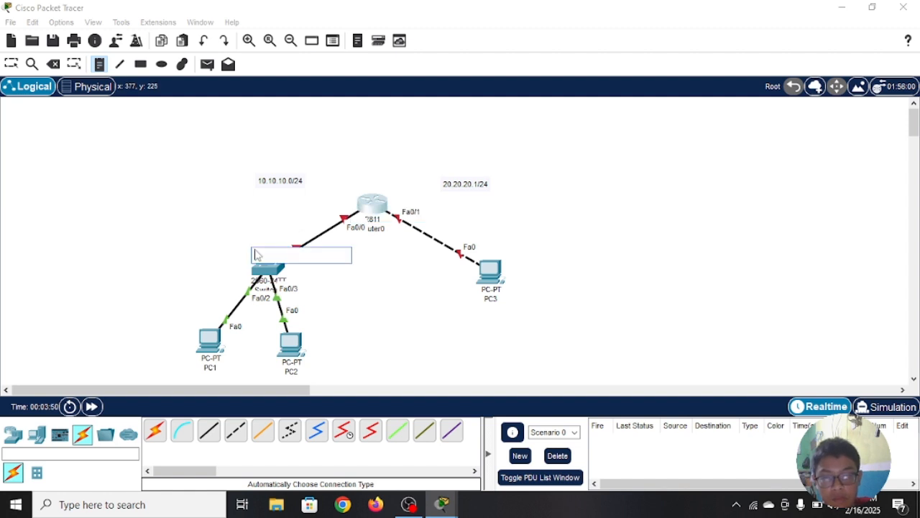
Step: Label PC1 with the note ".2" and PC2 with the note ".3"
click(190, 342)
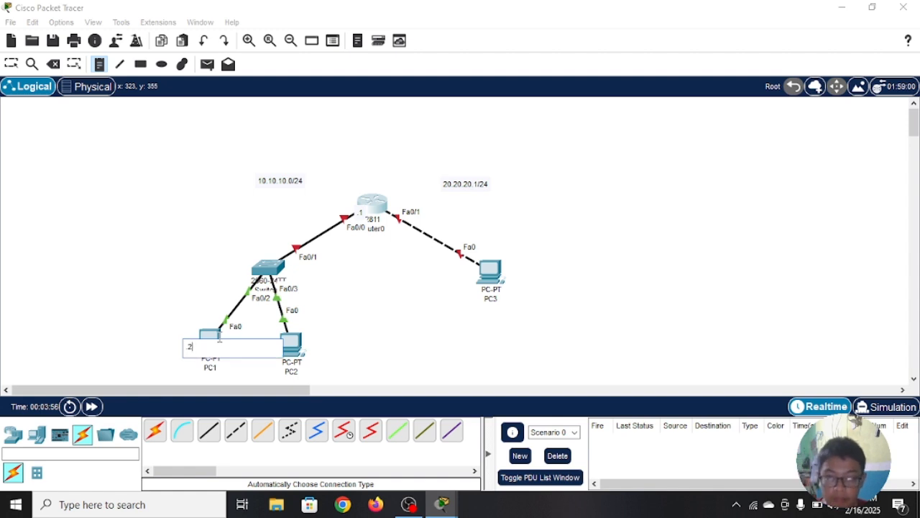
click(310, 348)
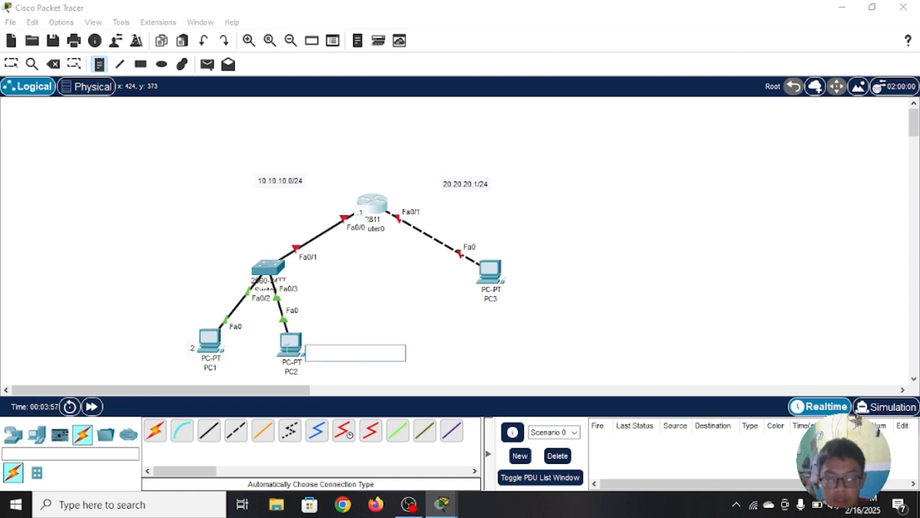
click(271, 347)
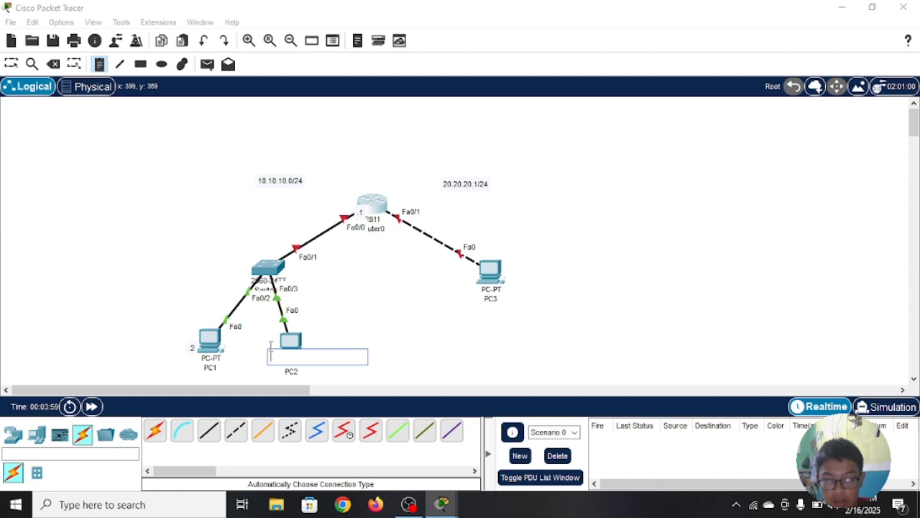
click(272, 347)
text(.3)
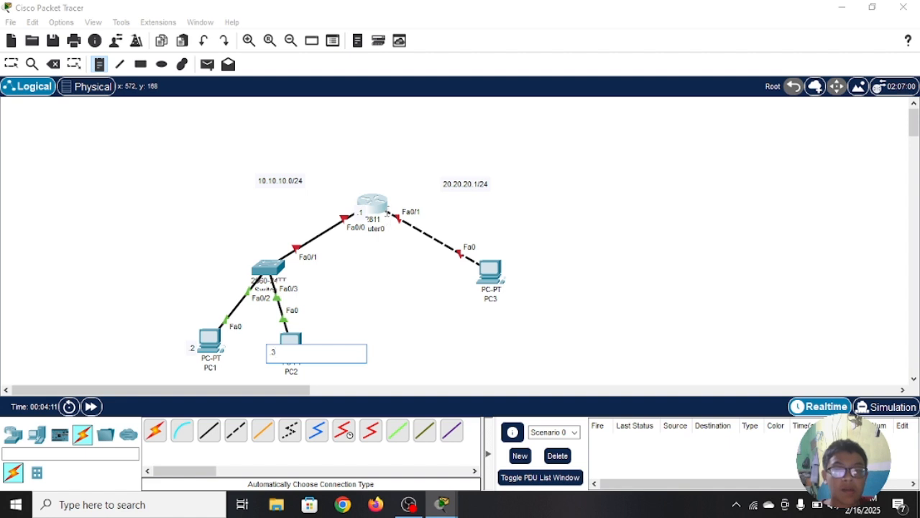
Step: Label Router0's FastEthernet0/1 side with ".1" and PC3 with ".2", and return to the selection tool
click(385, 212)
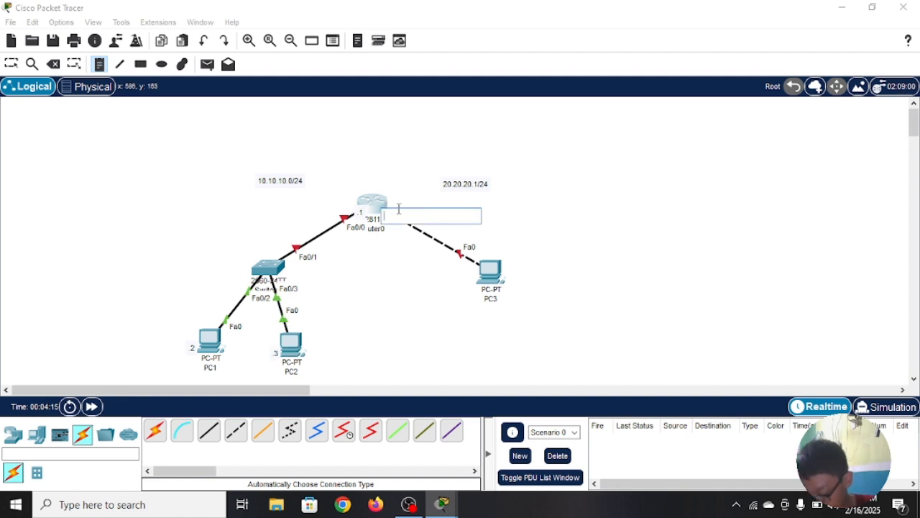
text(.1)
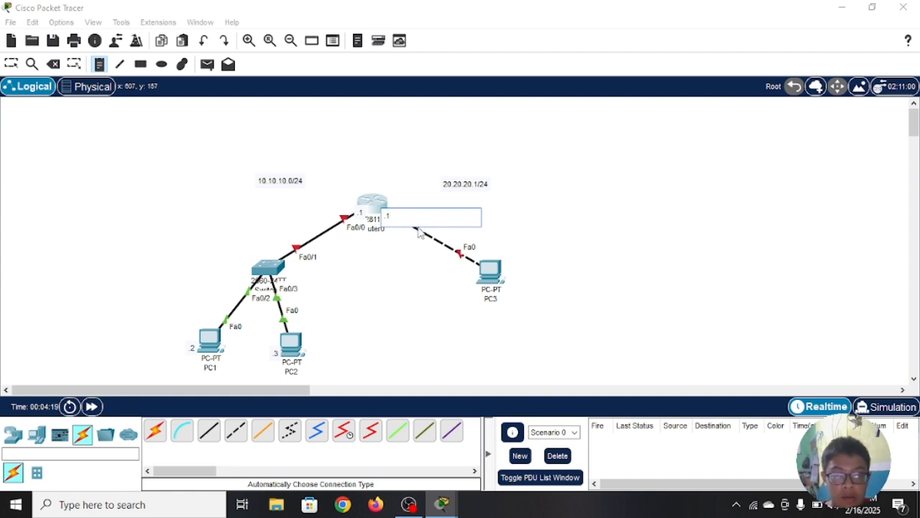
click(467, 275)
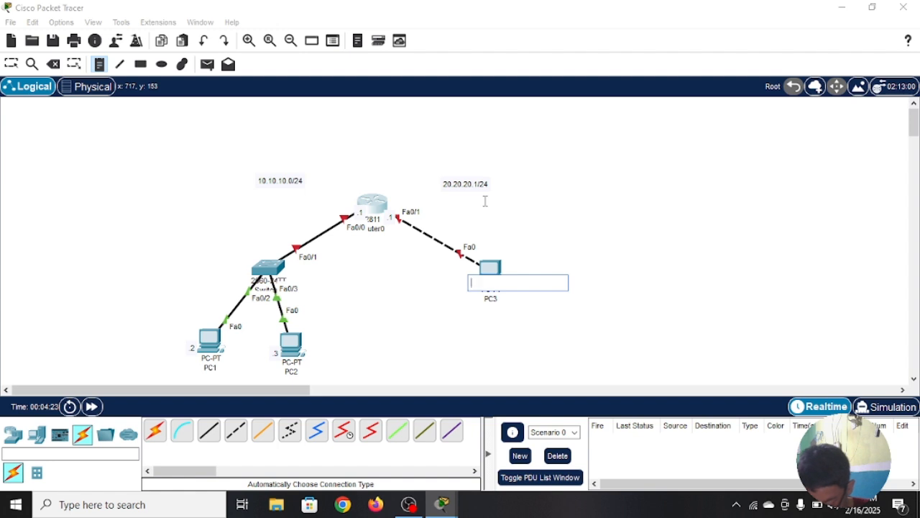
text(2)
click(524, 207)
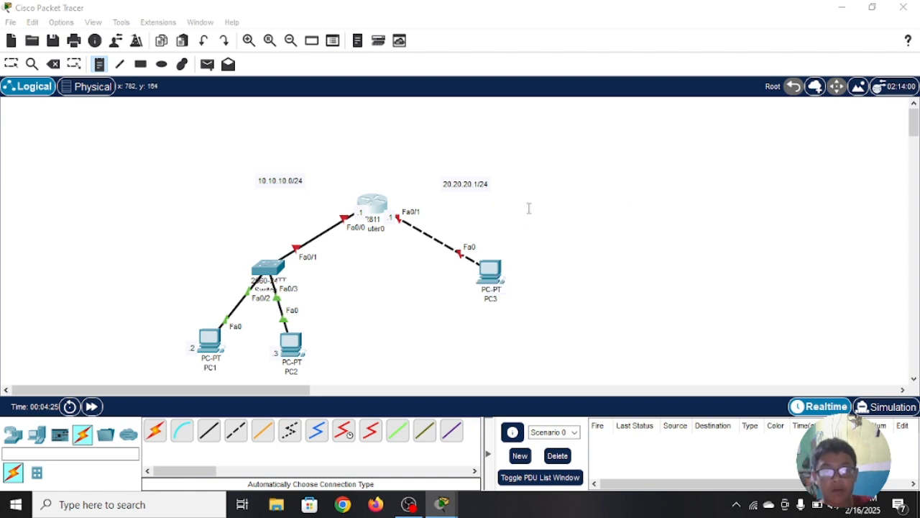
click(12, 65)
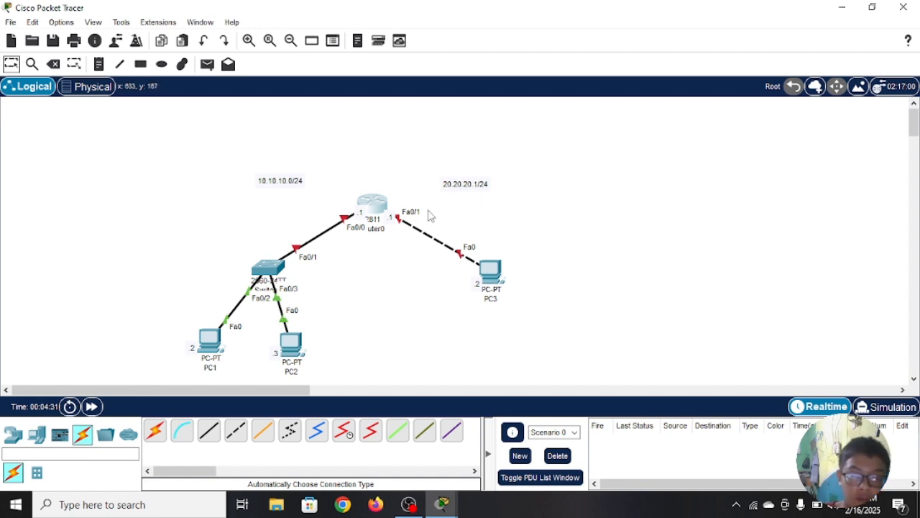
Step: Correct the network note above the router-to-PC3 link to "20.20.20.0/24"
drag(486, 133, 420, 271)
click(635, 256)
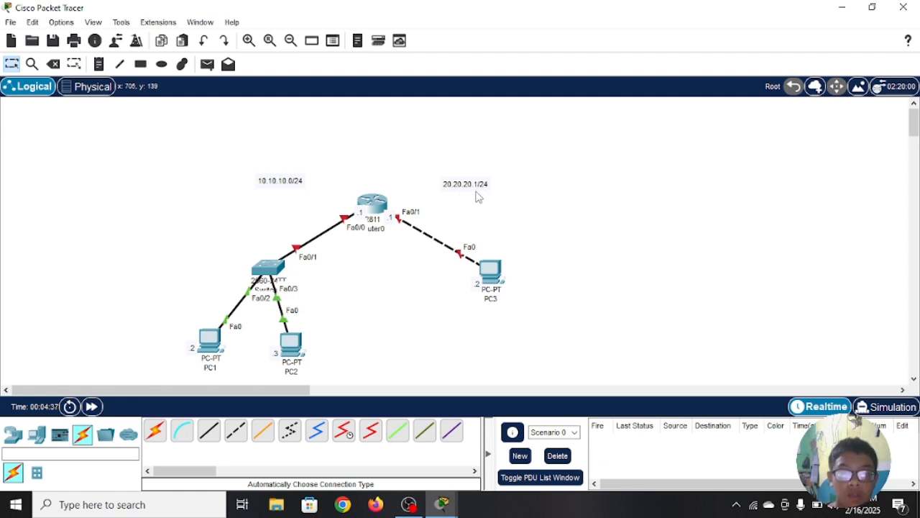
double_click(478, 184)
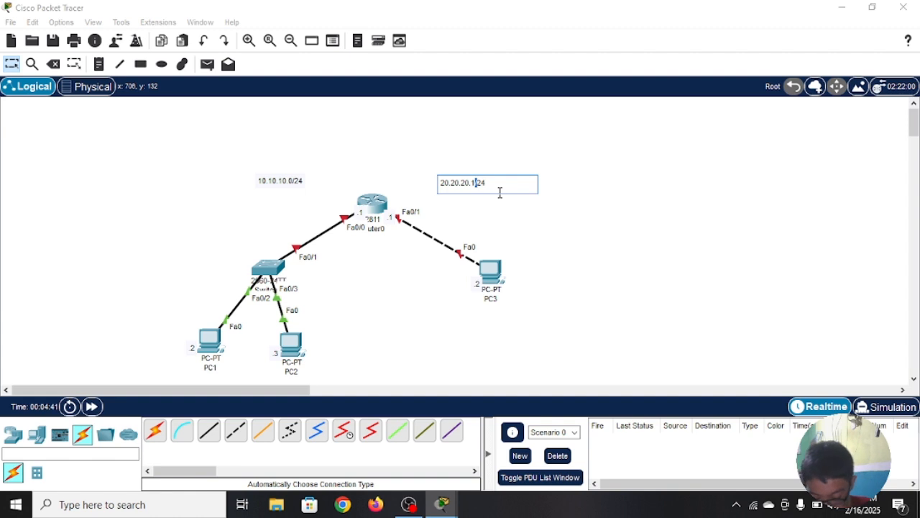
text(0)
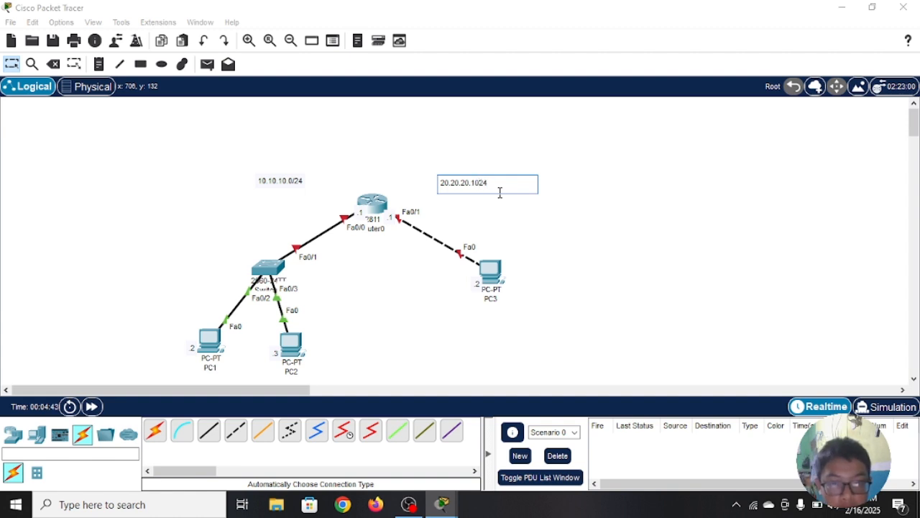
key(BackSpace)
key(BackSpace)
text(0)
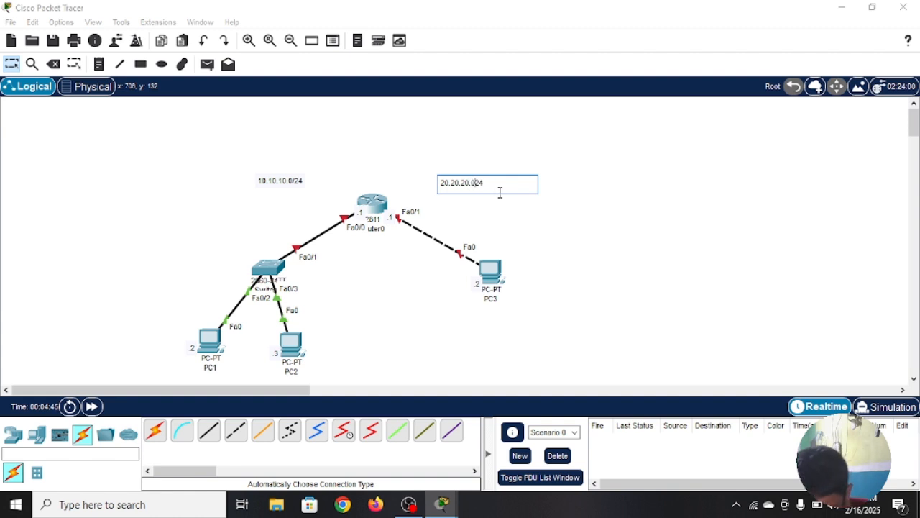
click(572, 212)
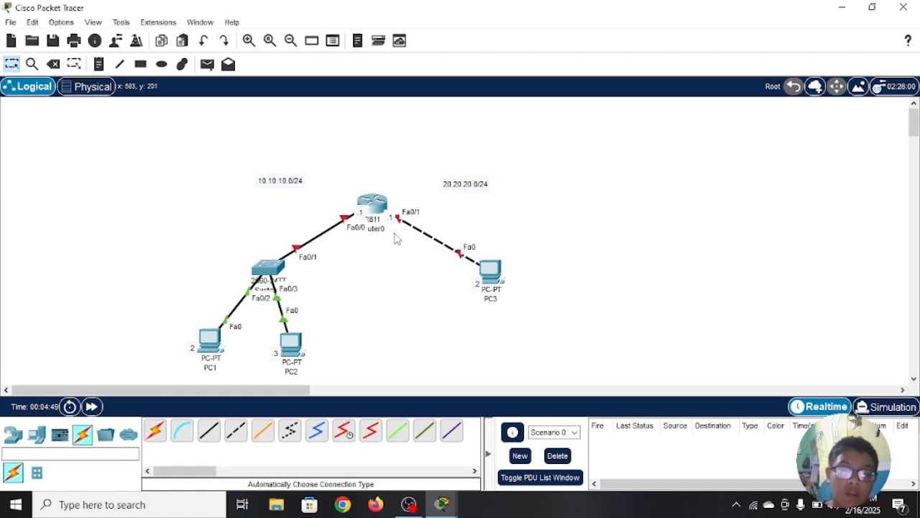
Step: Open Router0's command line, leave configuration mode to privileged EXEC, and re-enter global configuration mode with "conf t"
drag(501, 140, 381, 280)
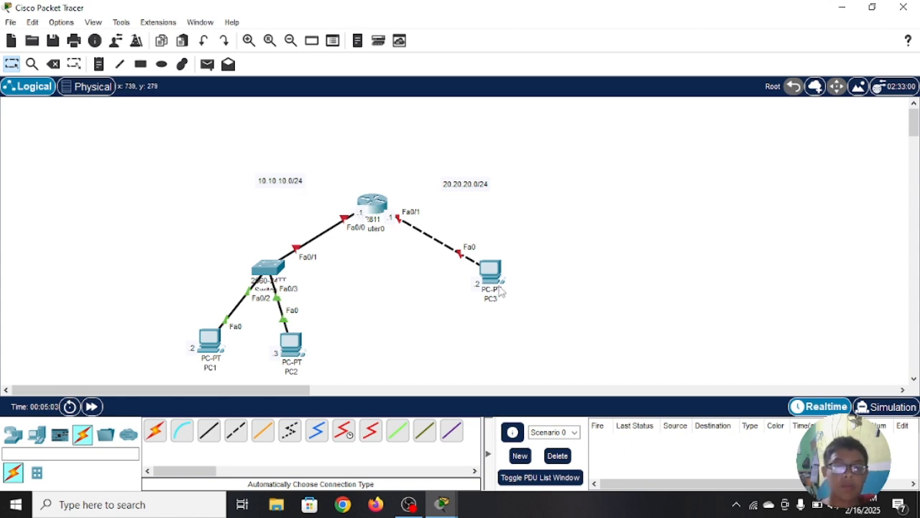
click(373, 203)
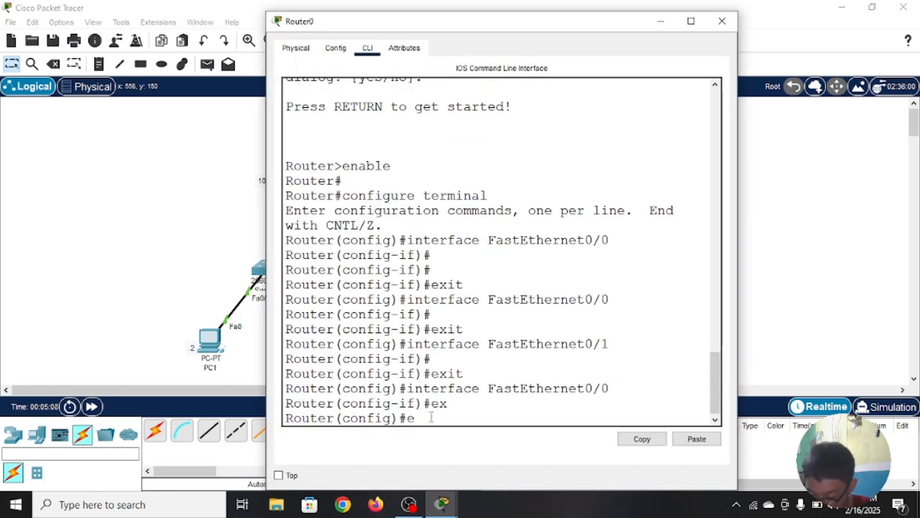
text(ex)
key(Return)
key(Return)
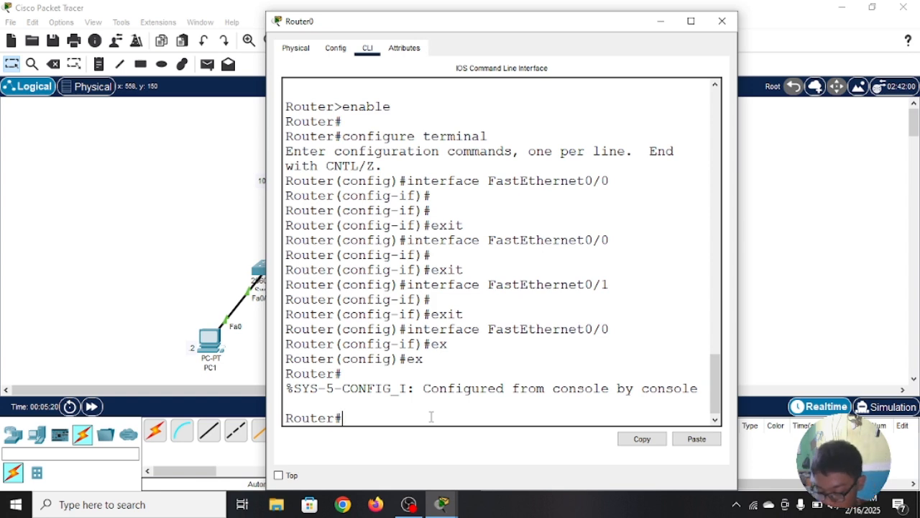
text(conf )
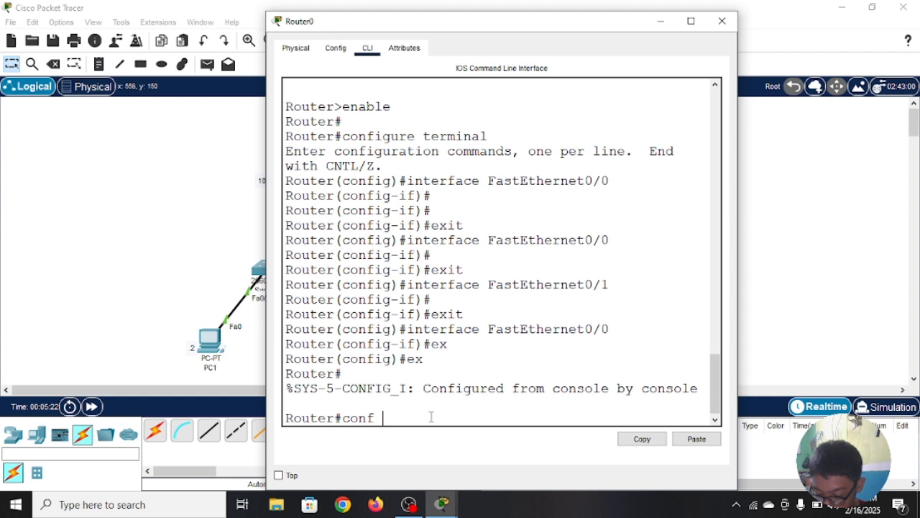
text(t)
key(Return)
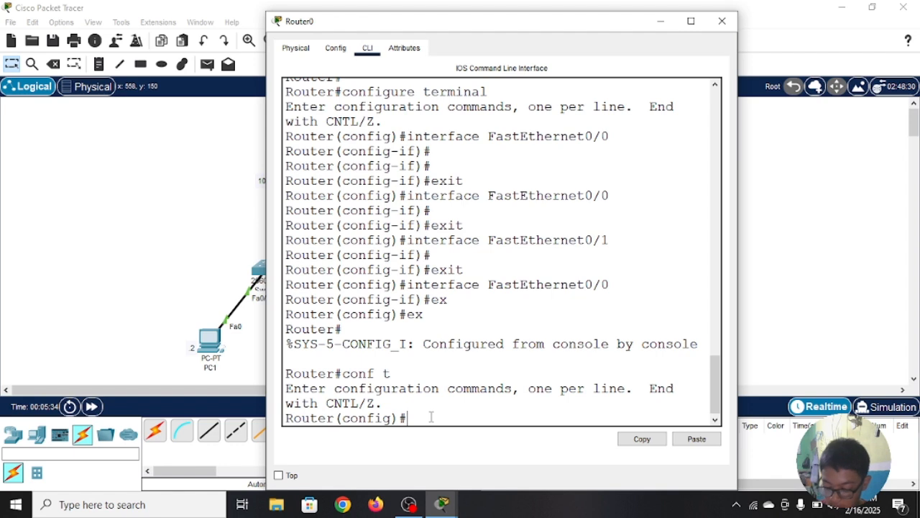
Step: Enter interface configuration mode for fa0/0 on Router0
text(int)
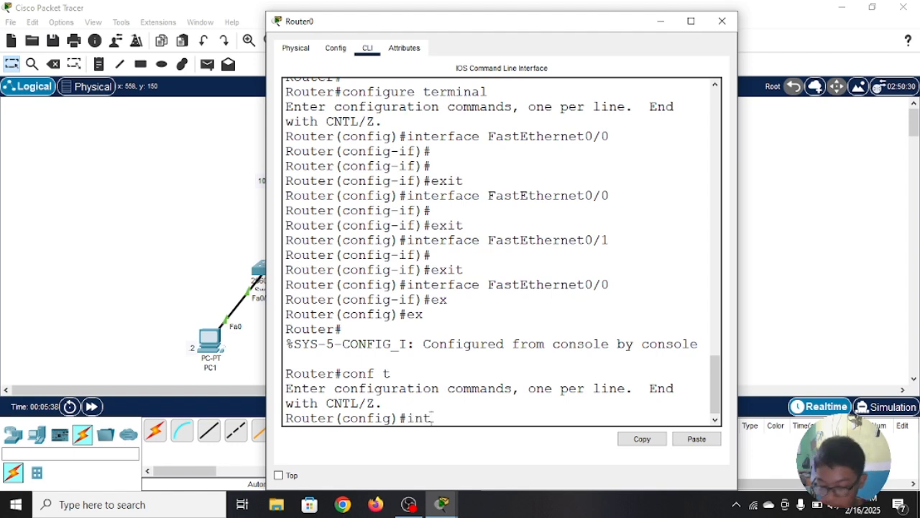
key(Tab)
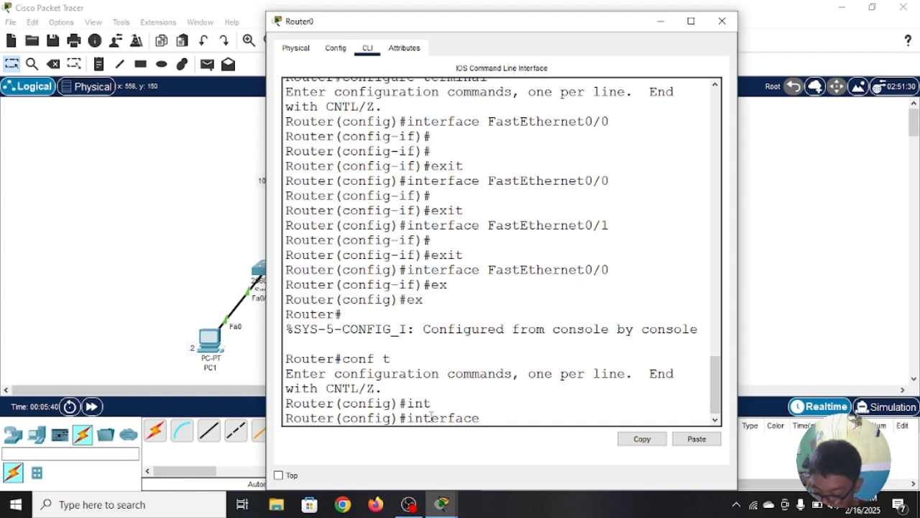
text(fa0)
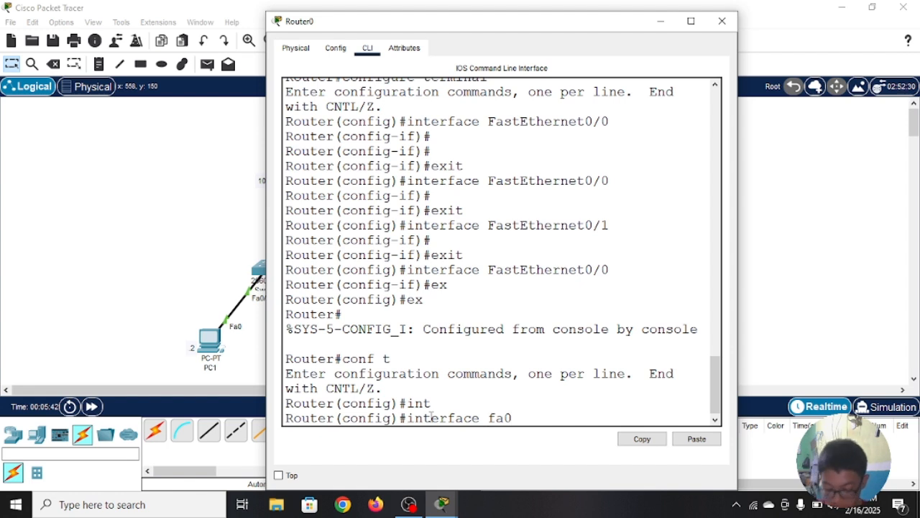
text(/0)
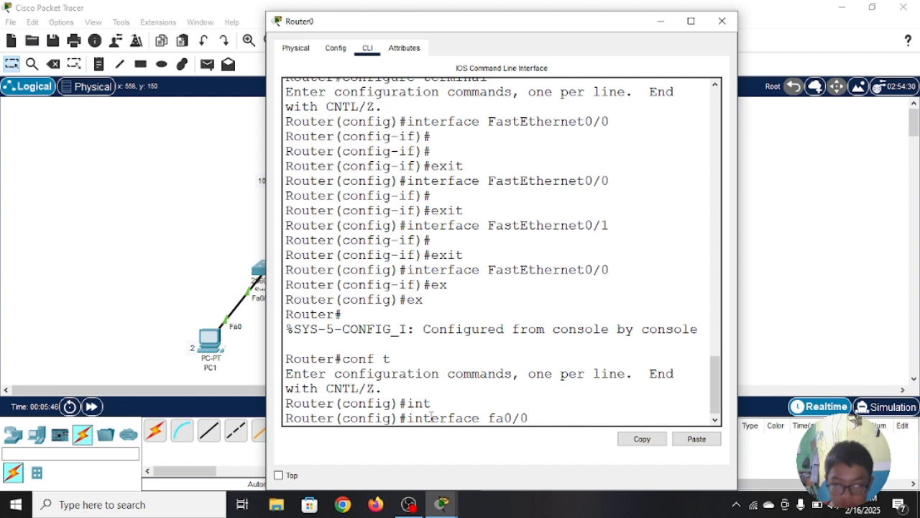
key(Return)
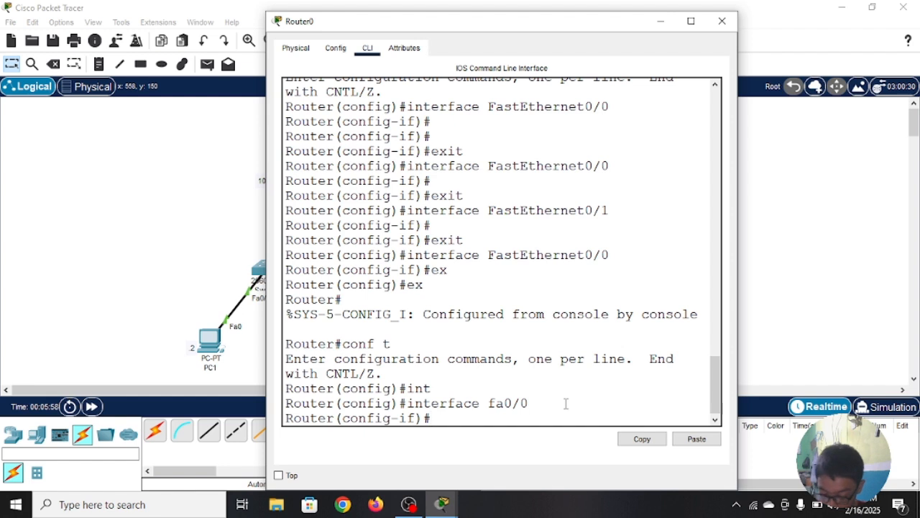
Step: Enable Router0's FastEthernet0/0 interface with "no shutdown"
text(no sh)
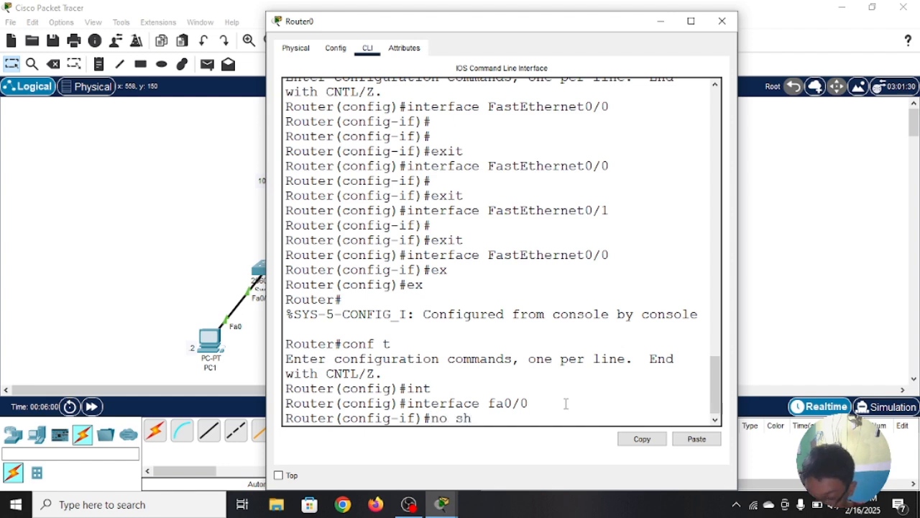
key(Tab)
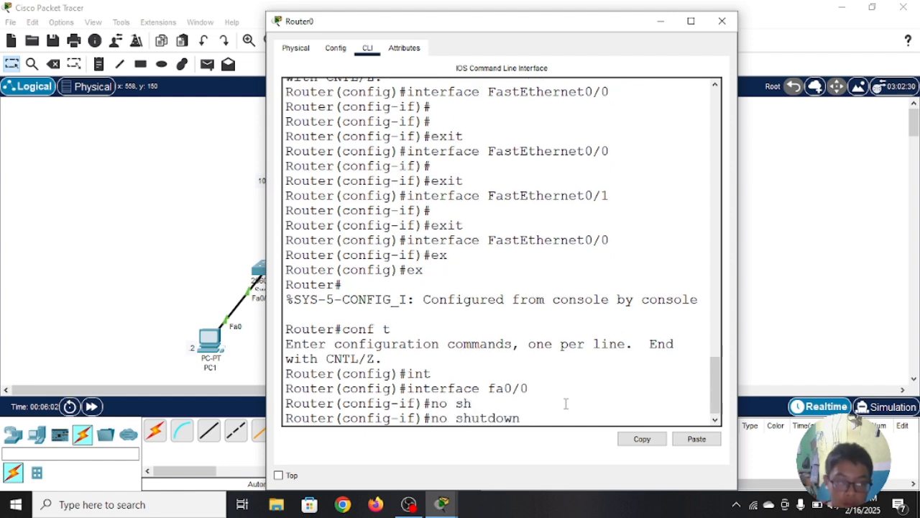
key(Return)
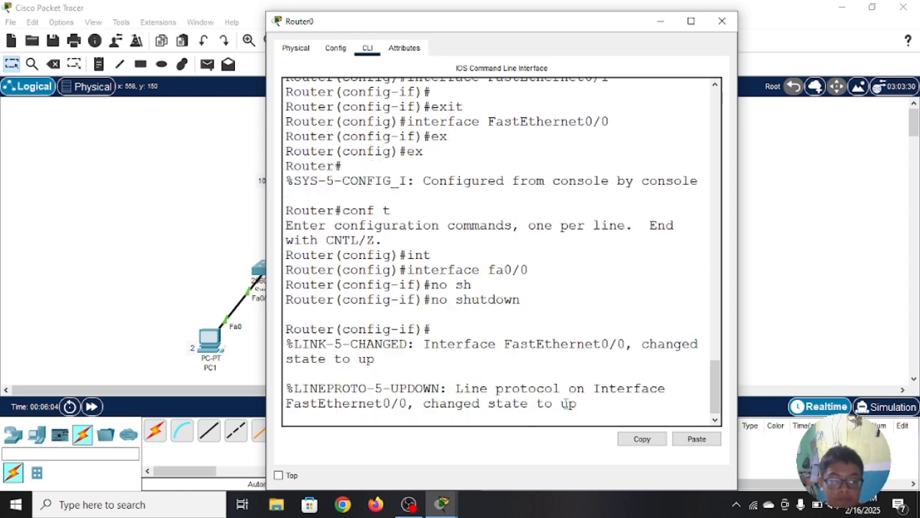
key(Return)
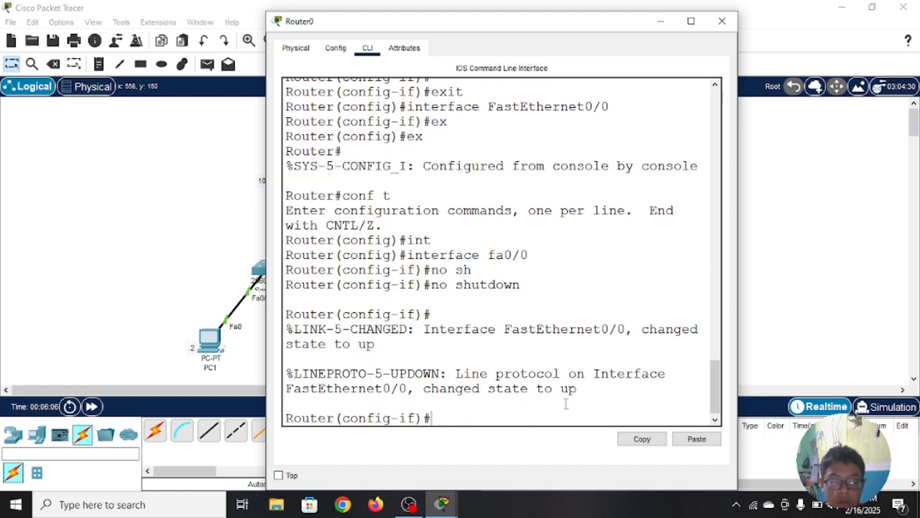
Step: Leave the fa0/0 interface configuration and enter interface configuration mode for fa0/1 on Router0
text(e)
text(x)
key(Return)
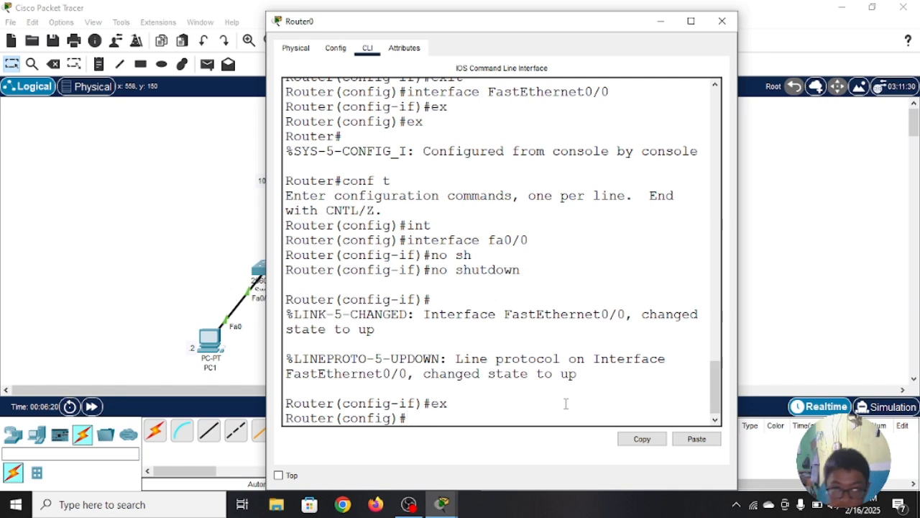
text(nt)
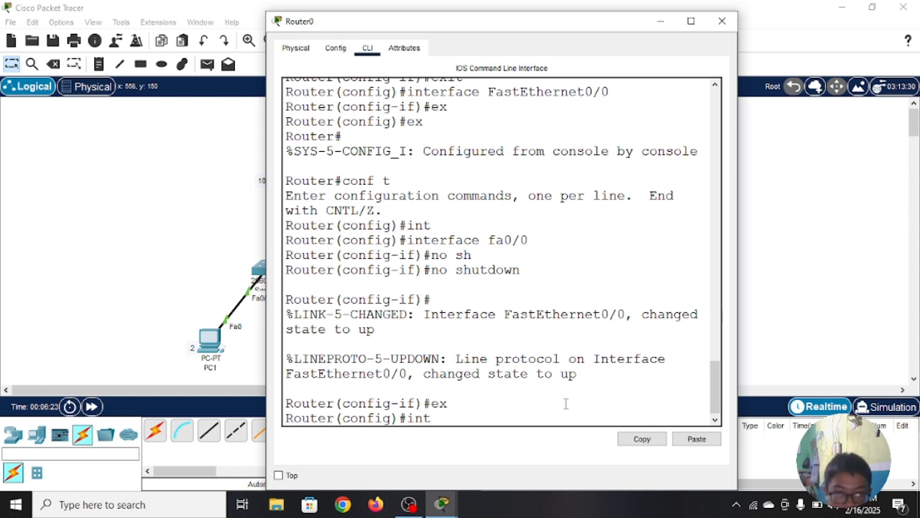
key(Tab)
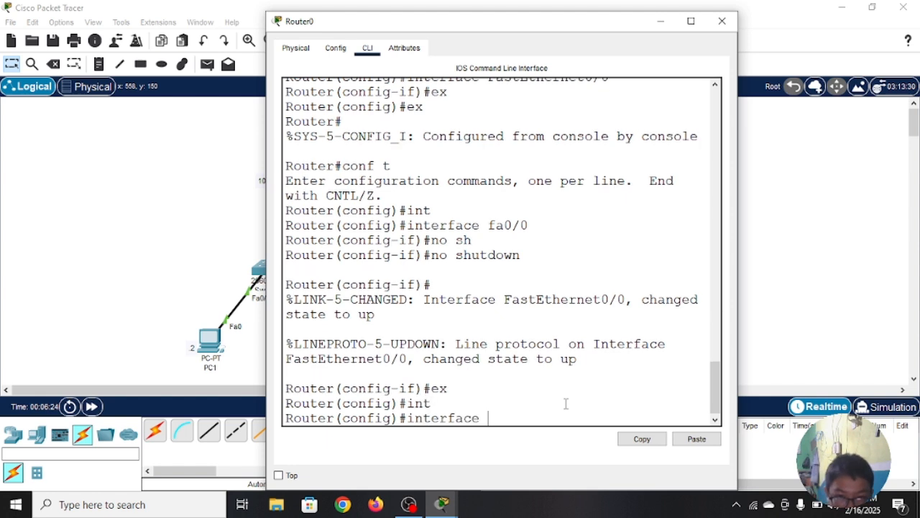
text(fa0)
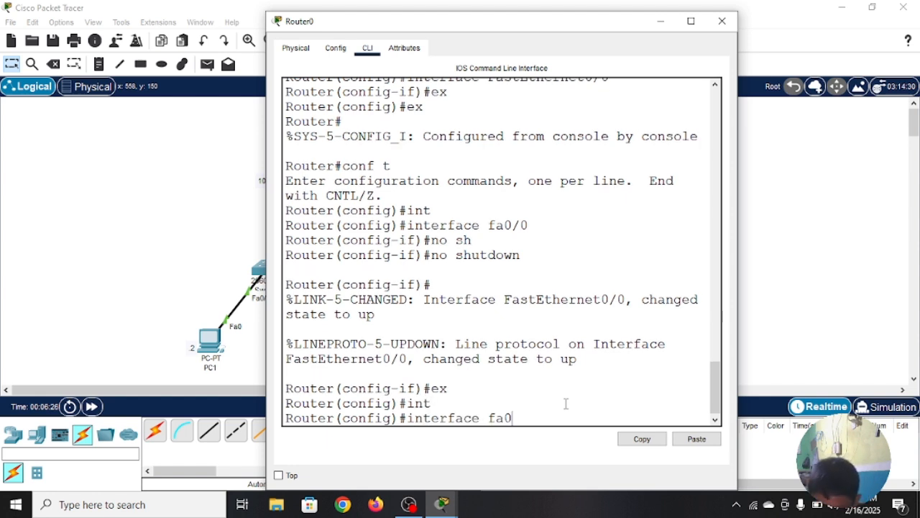
text(/1)
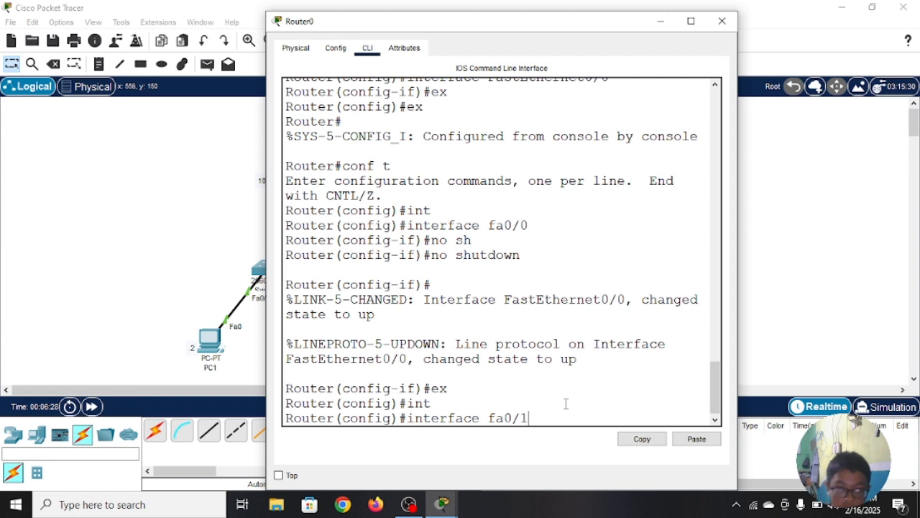
key(Return)
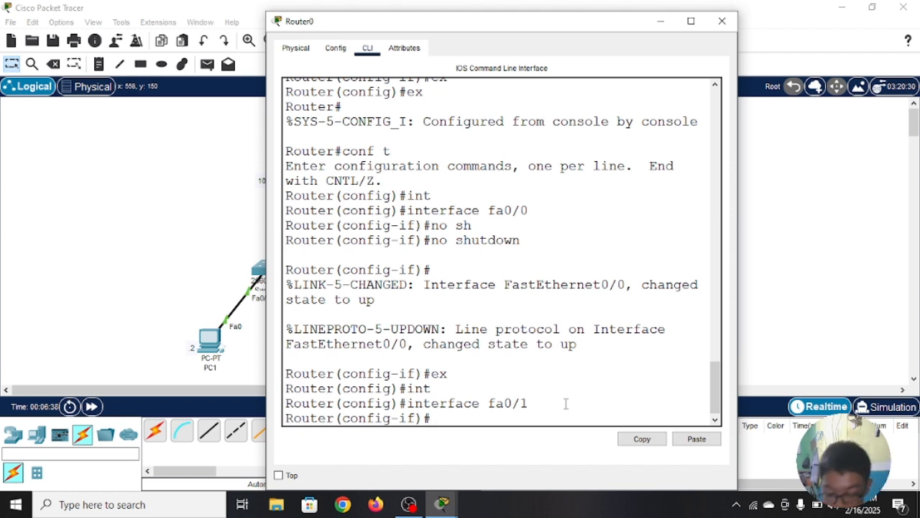
Step: Enable Router0's FastEthernet0/1 interface with "no shutdown"
text(no)
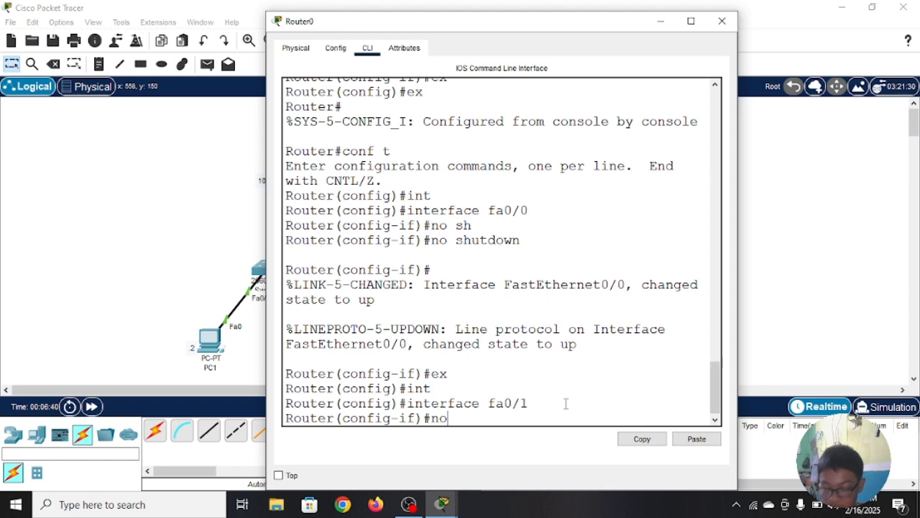
text( sh)
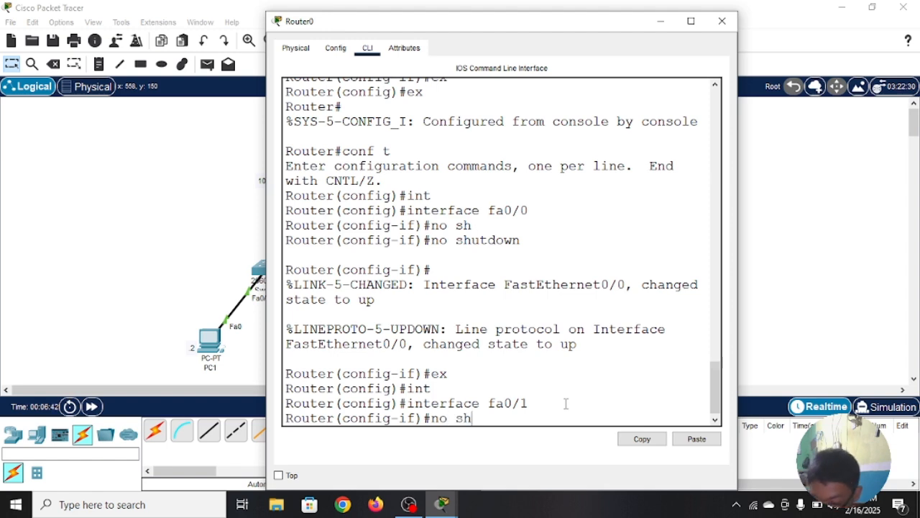
key(Tab)
key(Return)
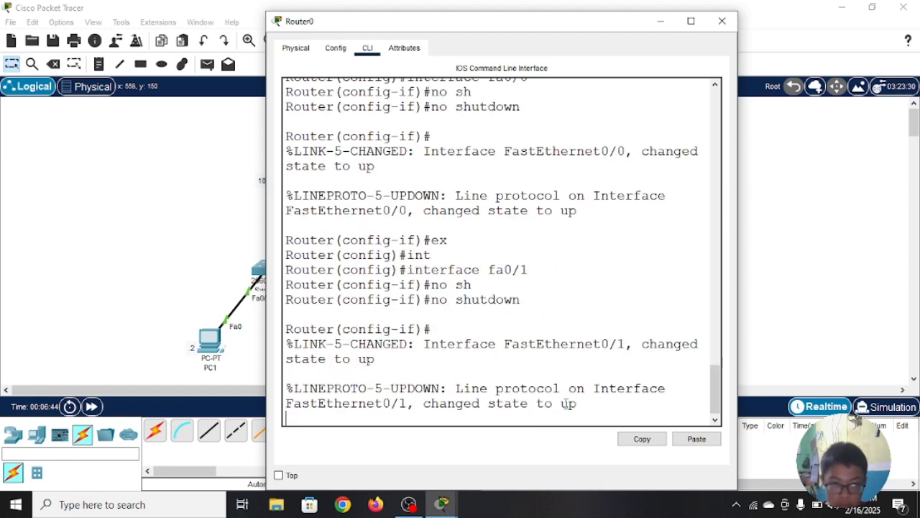
key(Return)
key(Return)
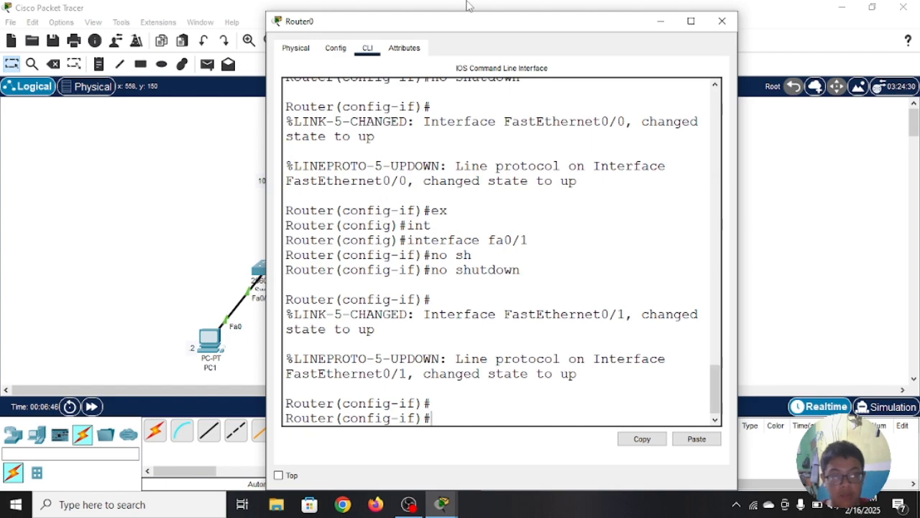
Step: Move Router0's window aside to check the link states in the topology, and bring the command line back
drag(530, 28, 838, 14)
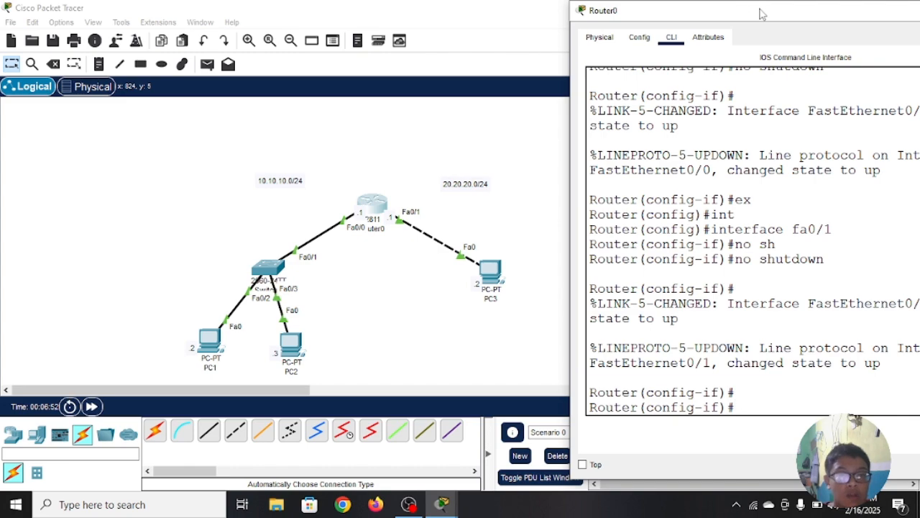
drag(736, 5, 302, 0)
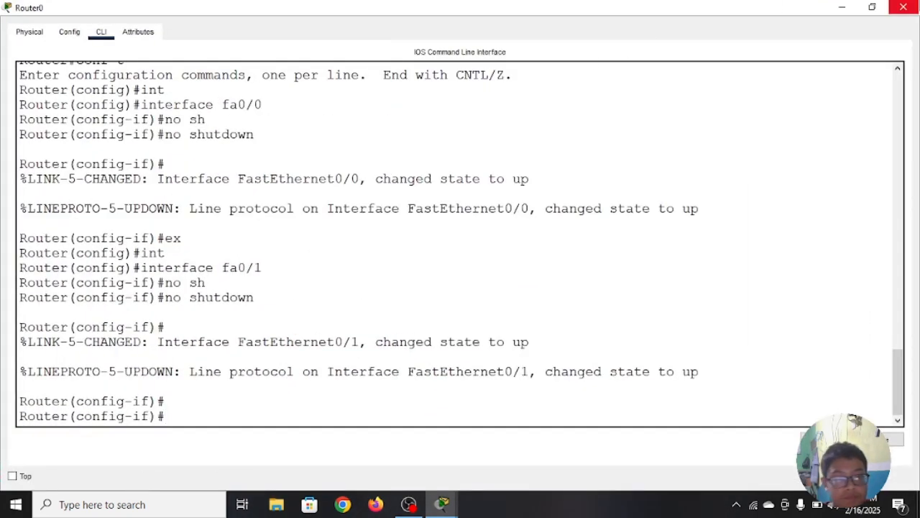
click(872, 7)
drag(762, 10, 354, 13)
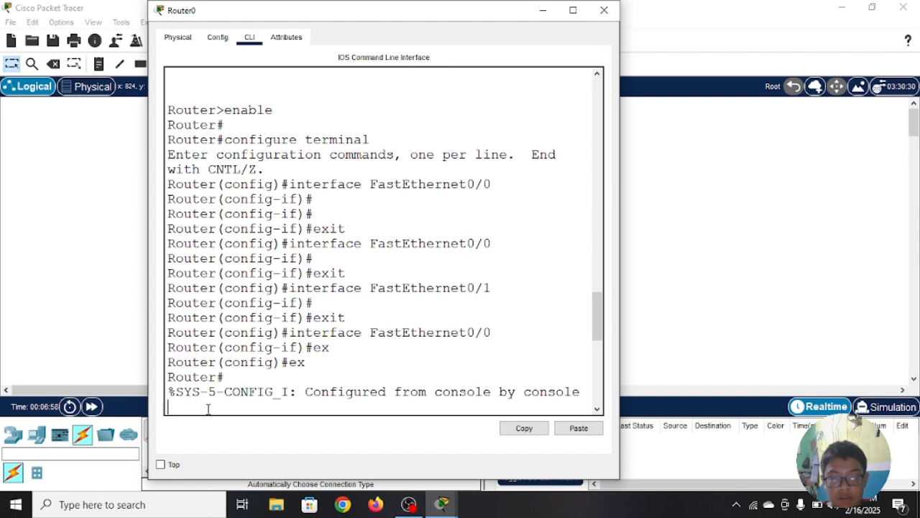
key(Return)
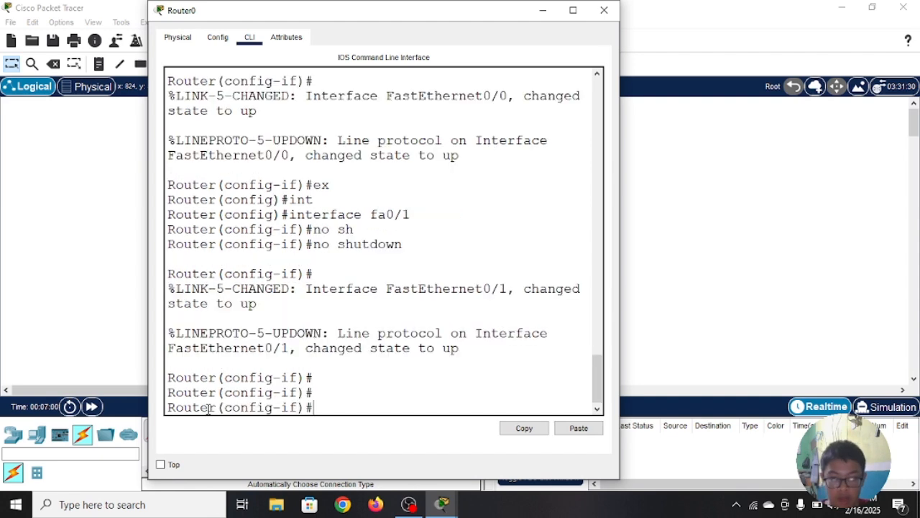
Step: Exit interface and global configuration modes on Router0 to return to privileged EXEC, using "ex" for each level
text(ex)
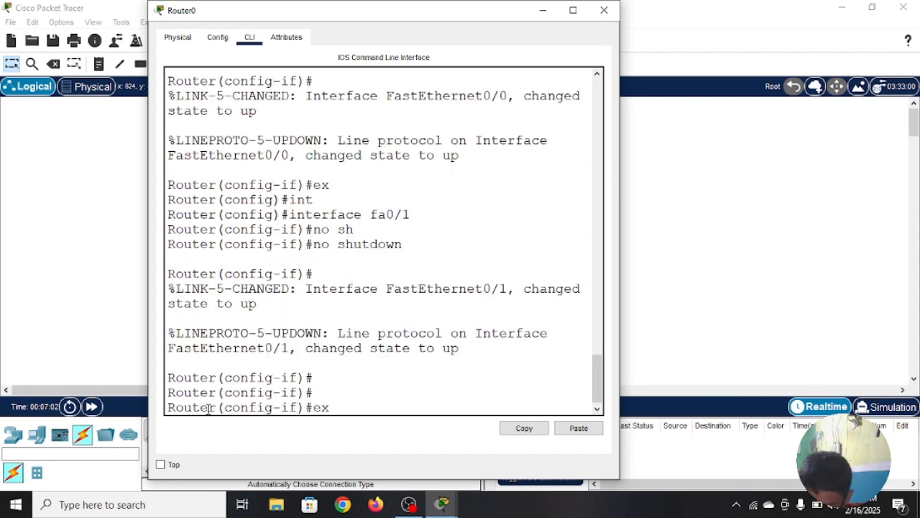
key(Return)
text(ex)
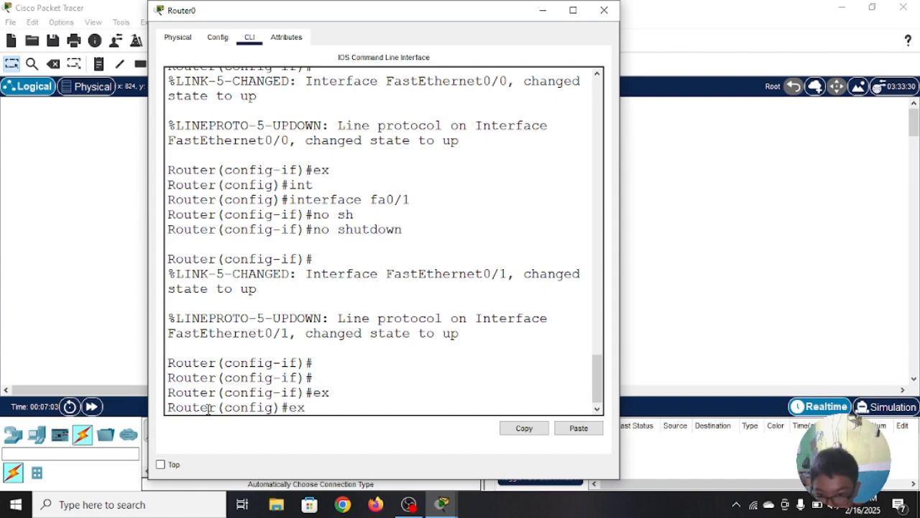
key(Return)
key(Return)
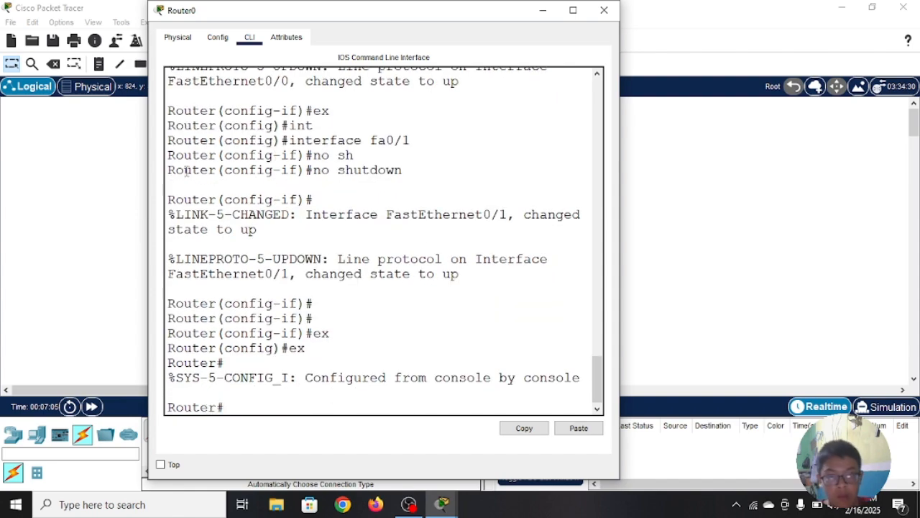
Step: Enter global configuration mode on Router0 again with "conf t"
drag(452, 11, 342, 2)
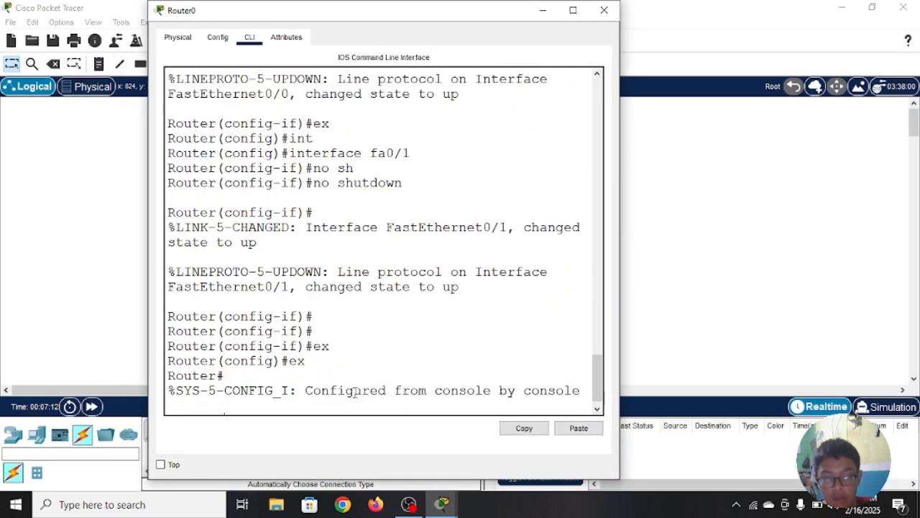
key(Return)
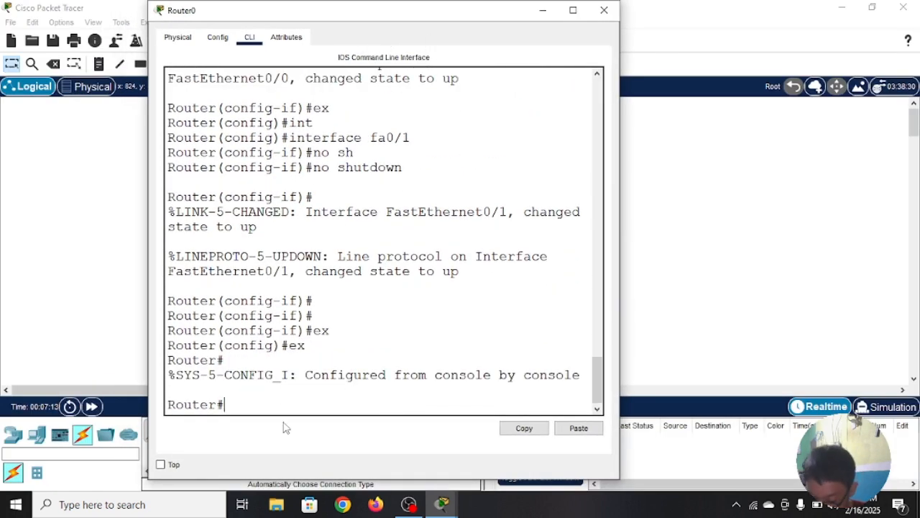
text(con)
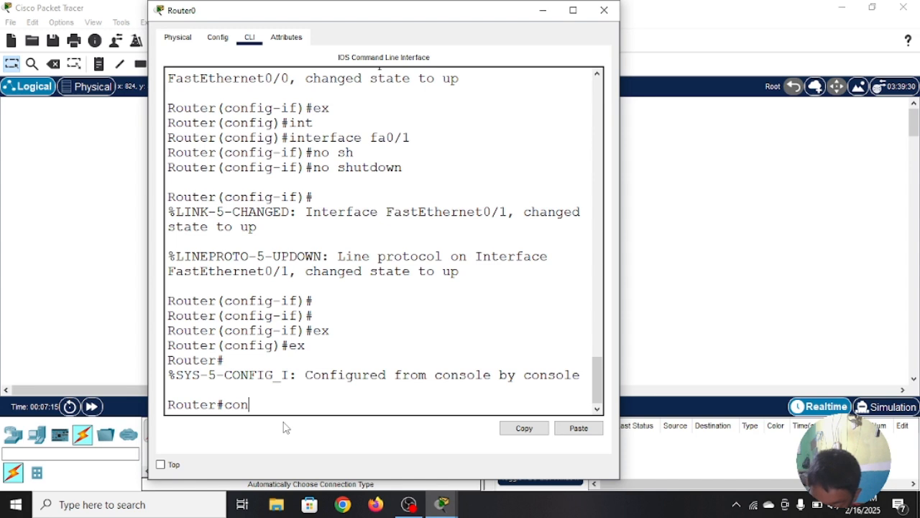
text(f t)
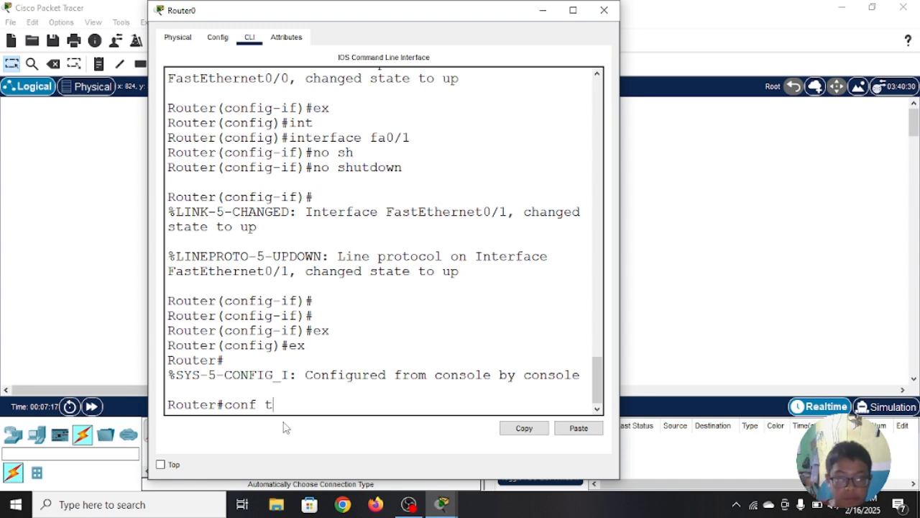
key(Return)
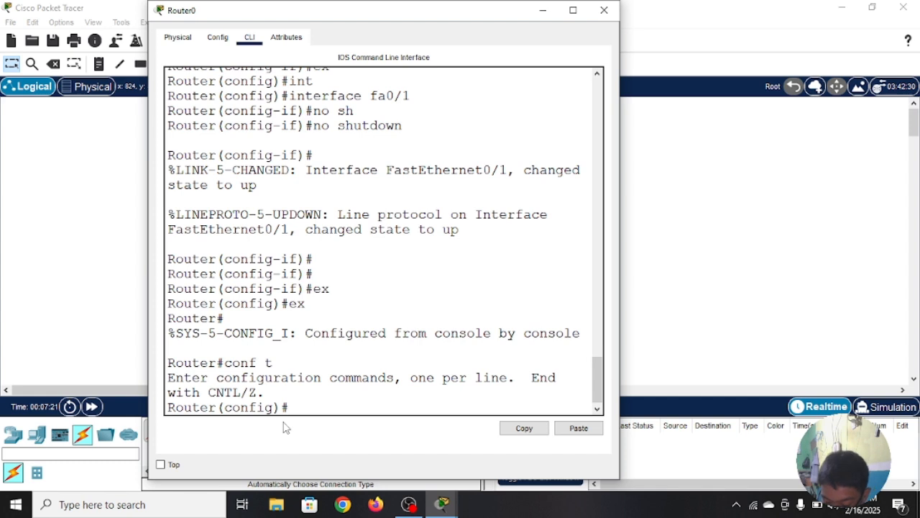
Step: Select interface fa0/0 on Router0 for configuration with "interface fa0/0"
text(int)
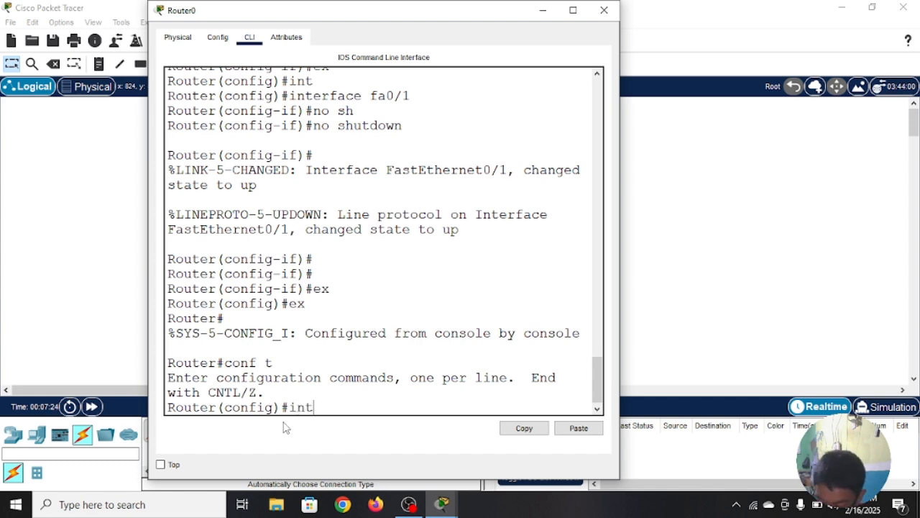
key(Tab)
text(fa)
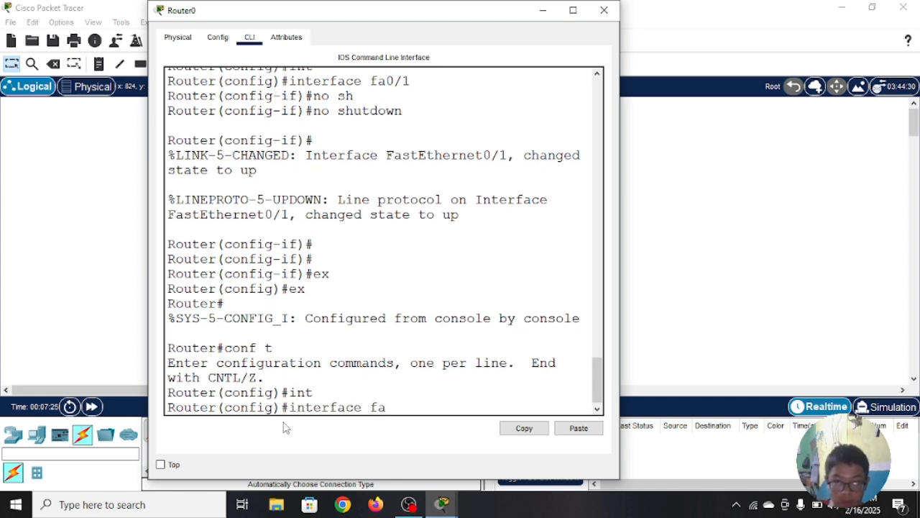
text(0/)
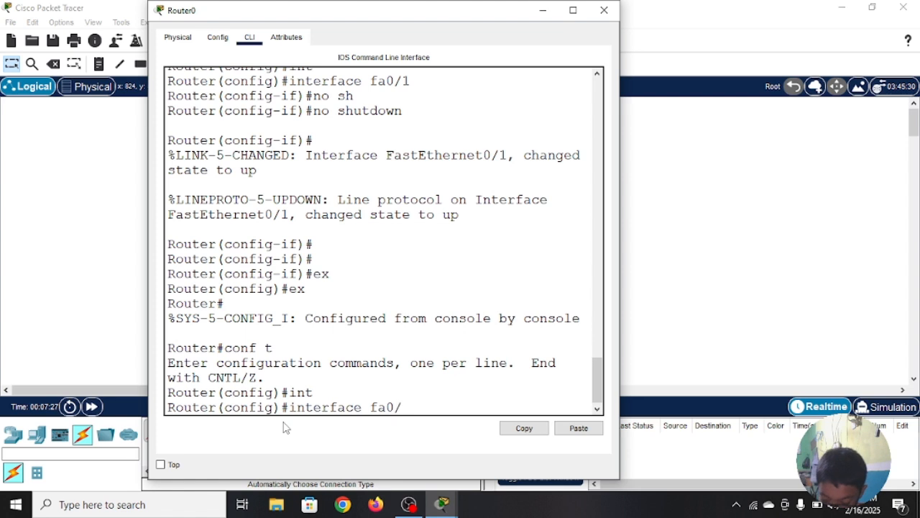
text(0)
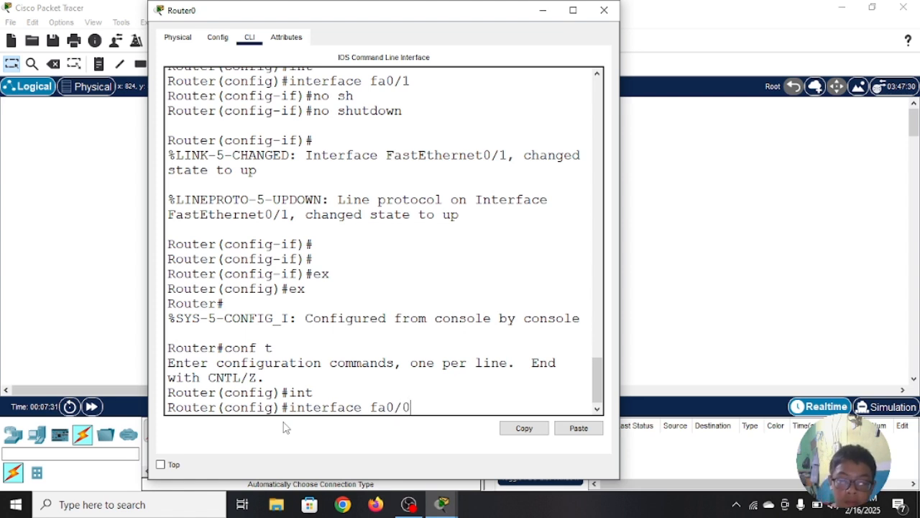
key(Return)
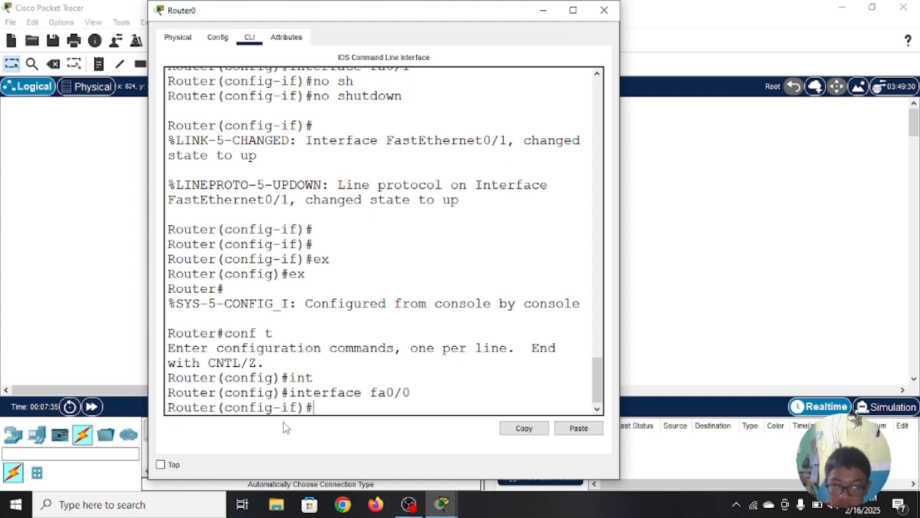
Step: Assign IP address 10.10.10.1 with subnet mask 255.255.255.0 to Router0's fa0/0 interface using "ip address"
text(ip)
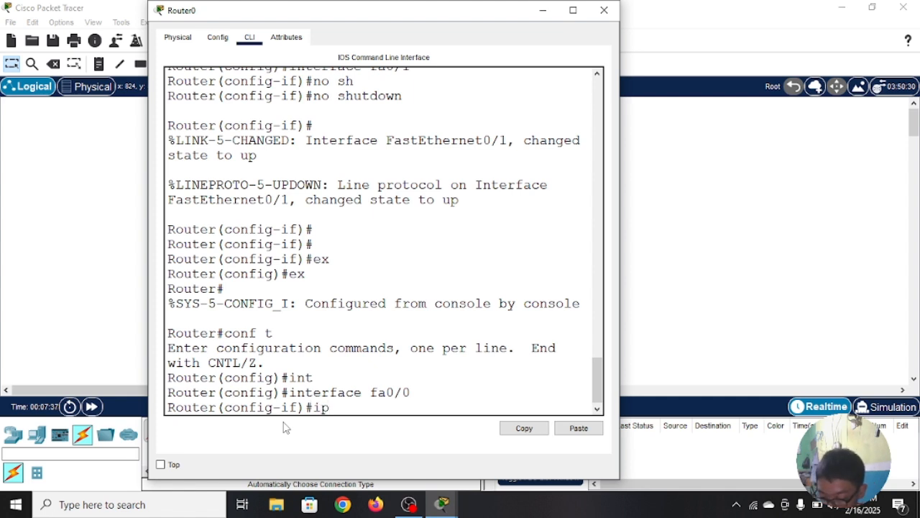
text( addre)
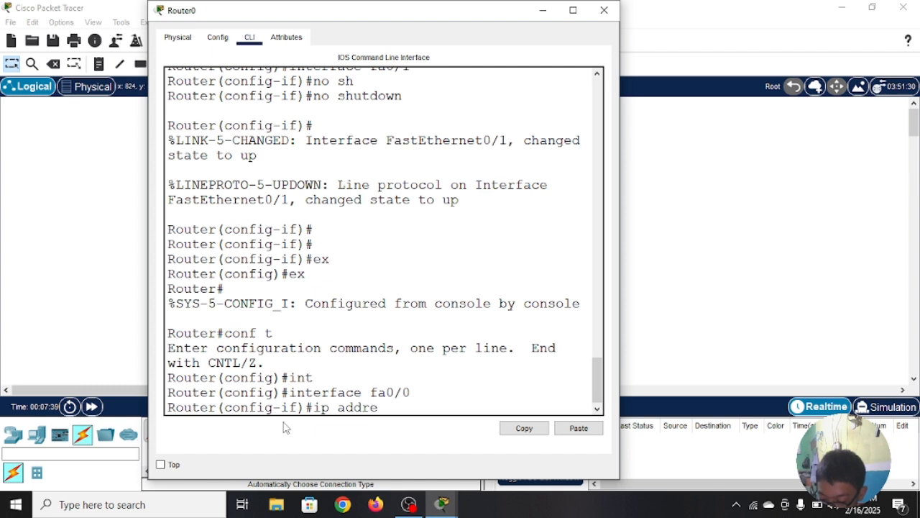
text(ss)
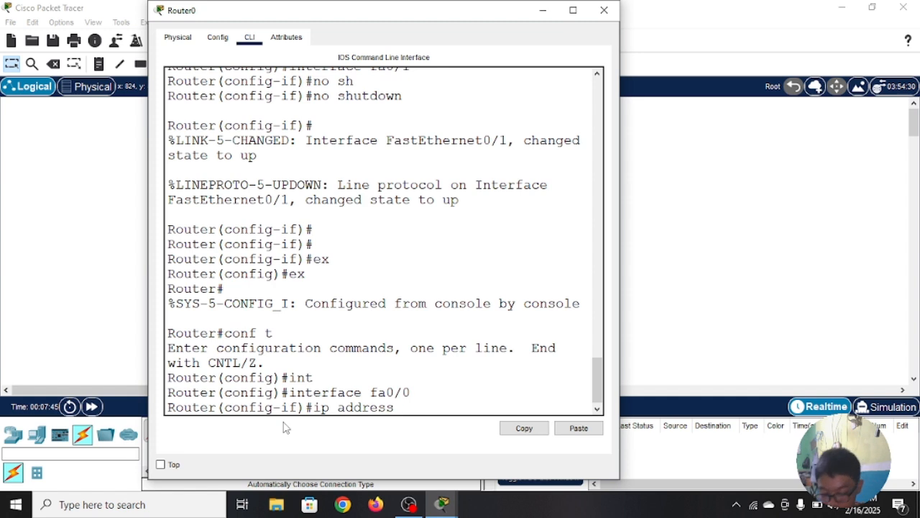
text( 10.10.q)
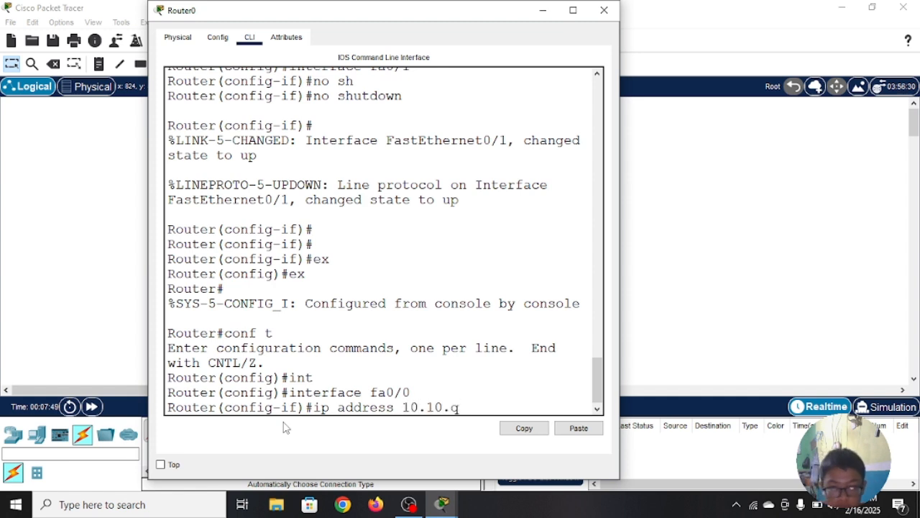
key(BackSpace)
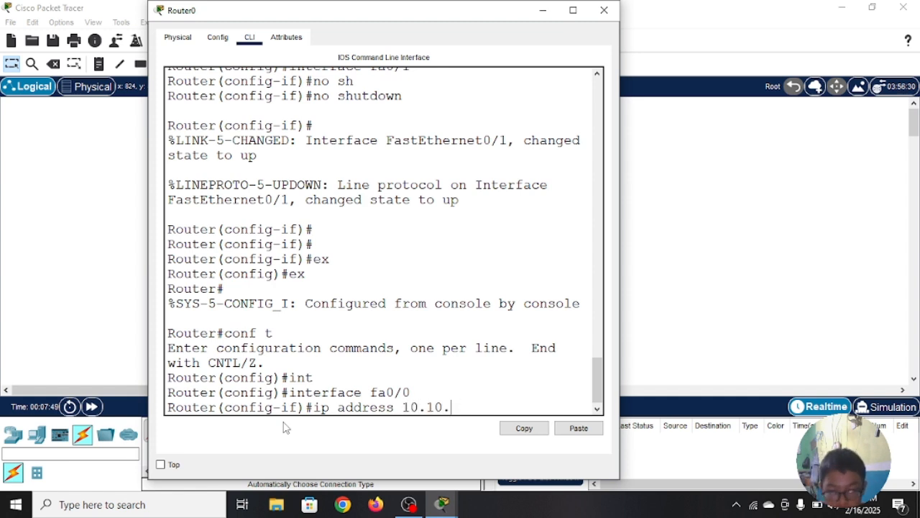
text(10.)
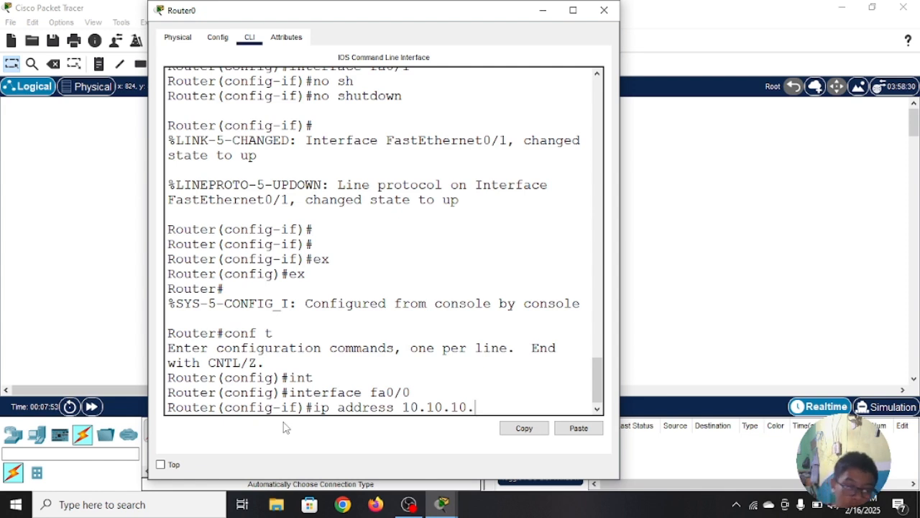
text(1)
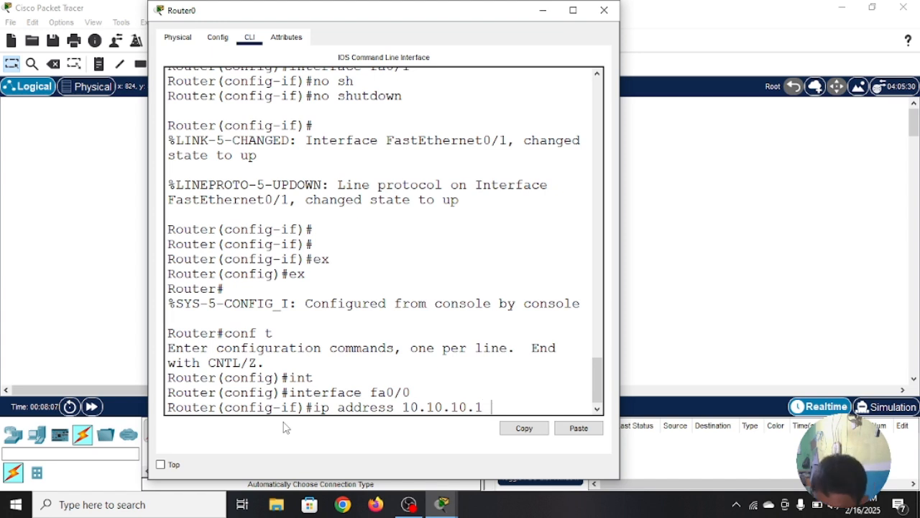
text(255)
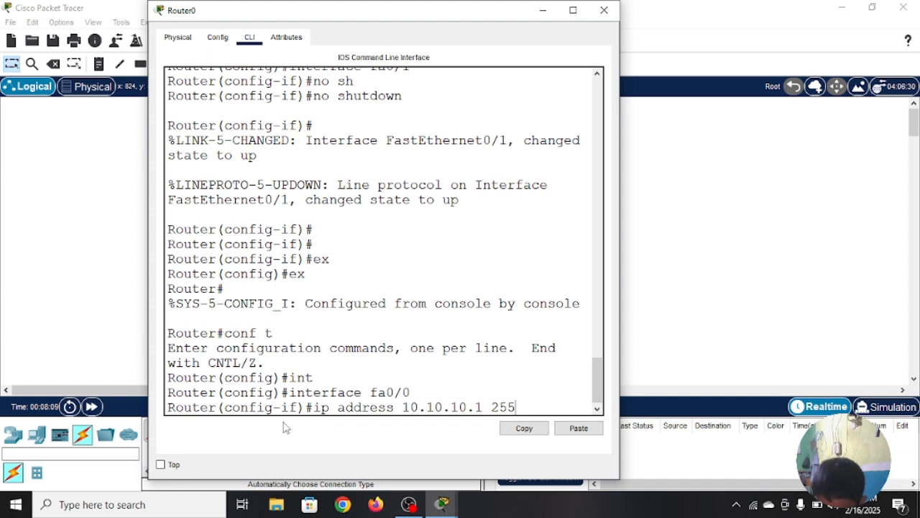
text(.255.25)
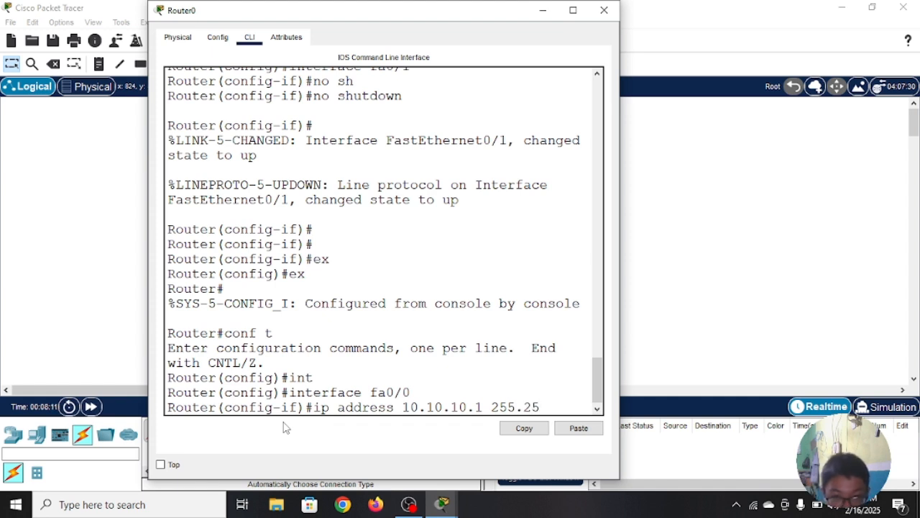
text(5.2)
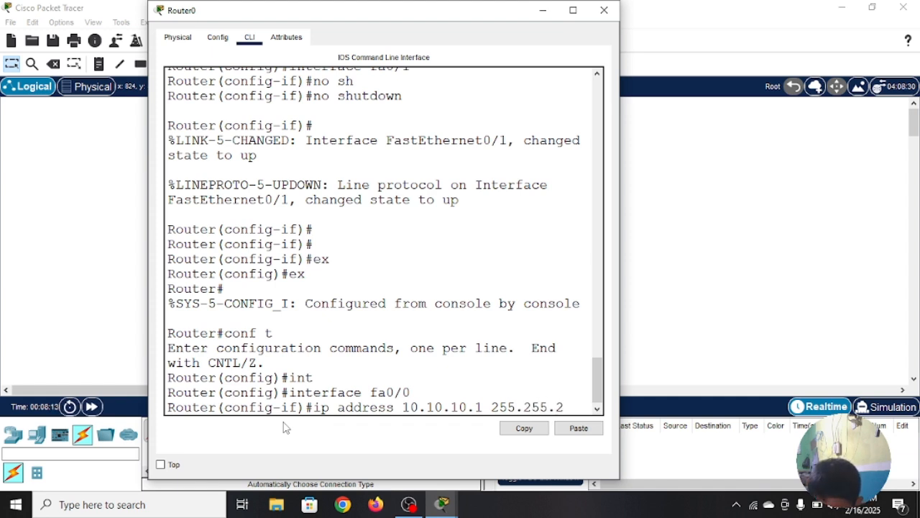
text(.0)
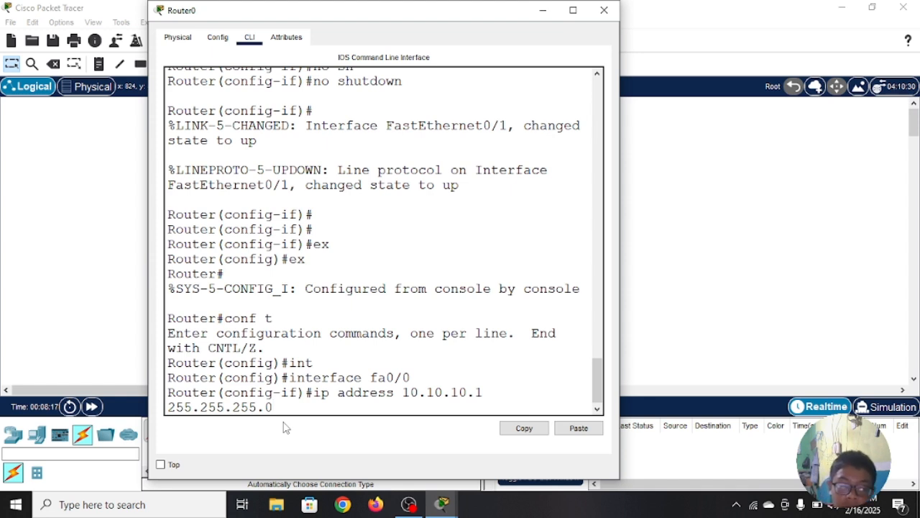
key(Return)
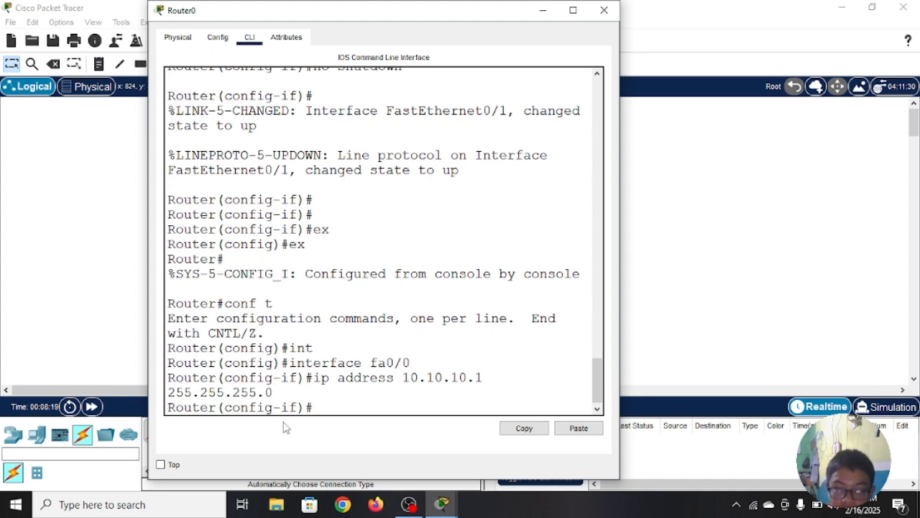
Step: Leave the fa0/0 configuration with "ex" and select interface fa0/1 on Router0 with "interface fa0/1"
text(e)
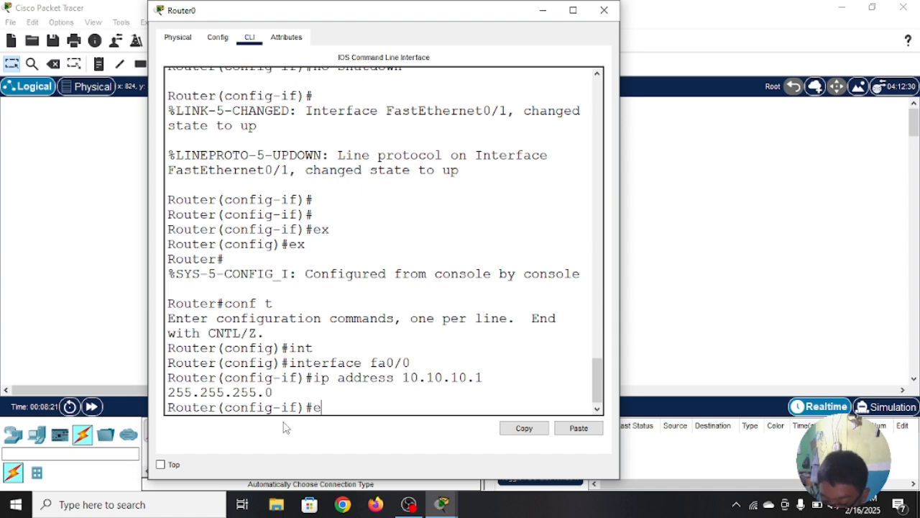
text(x)
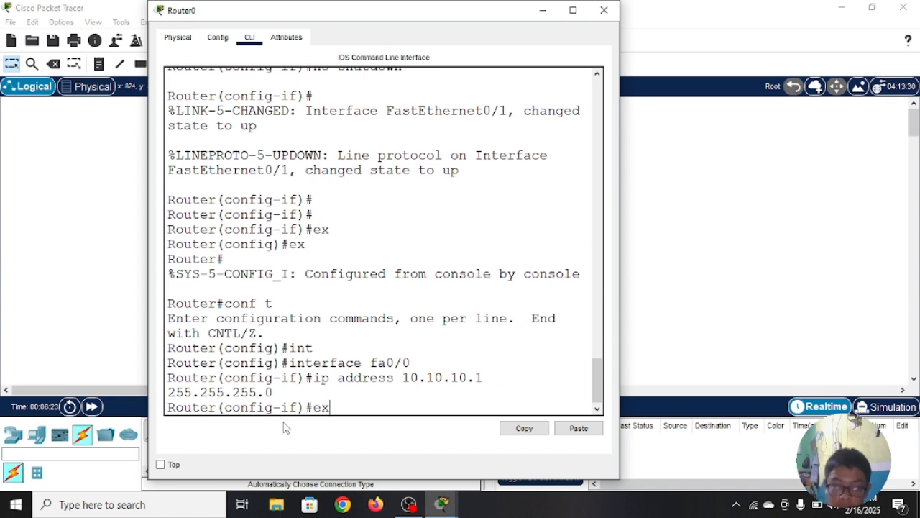
key(Return)
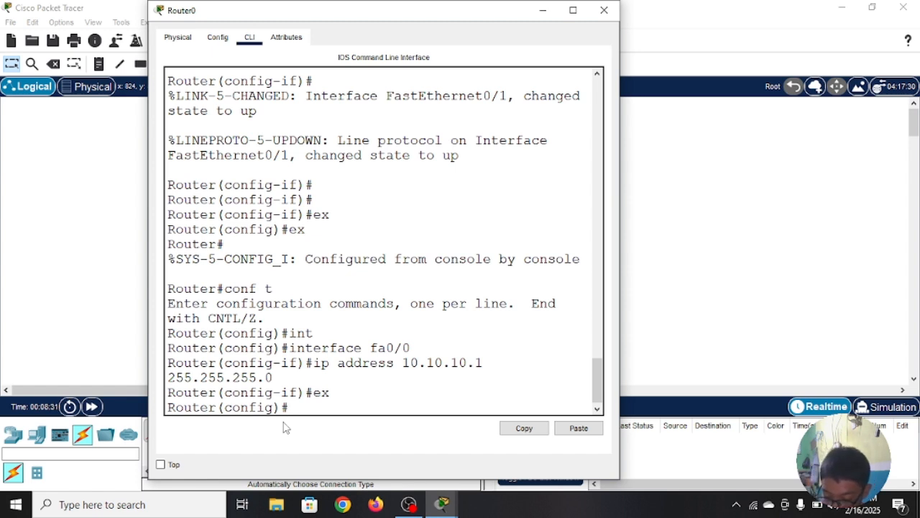
text(int)
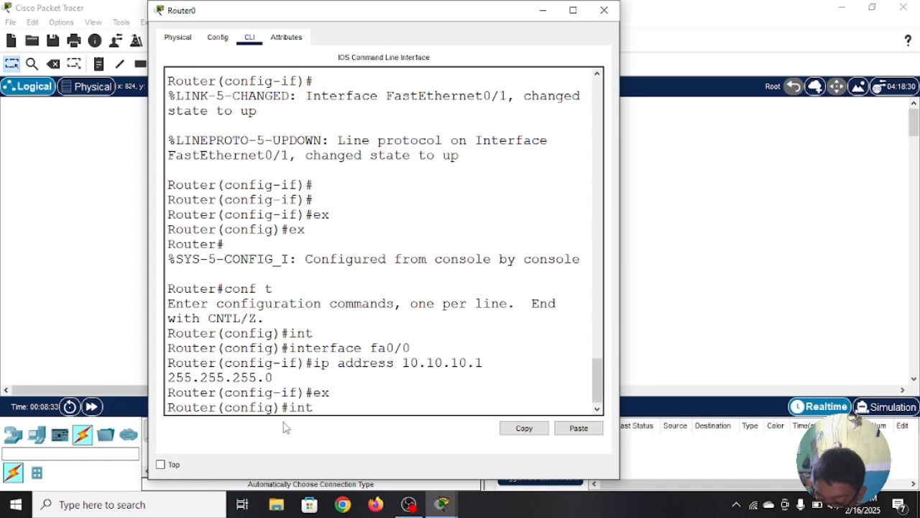
key(Tab)
text(f)
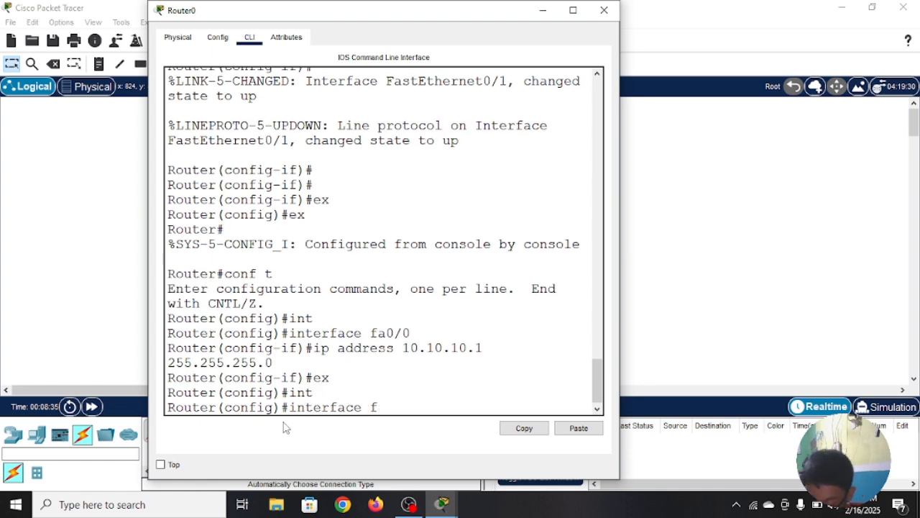
text(a0/1)
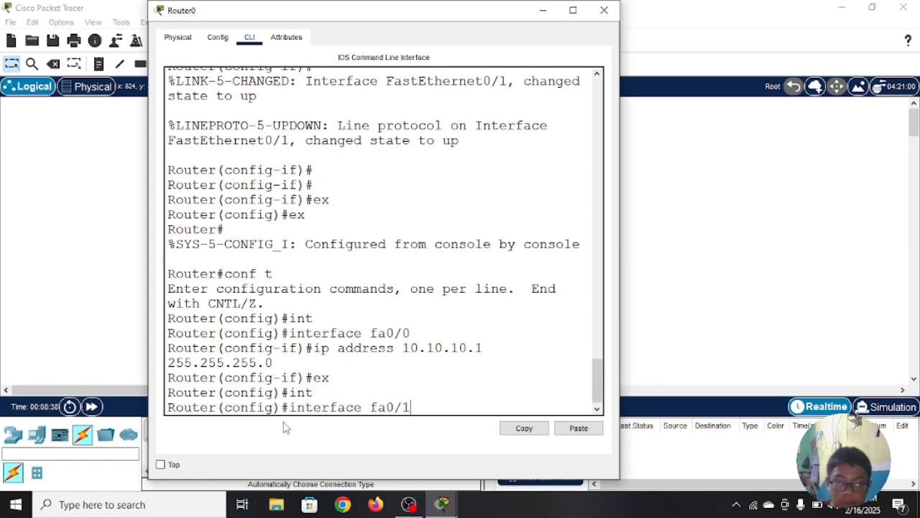
key(Return)
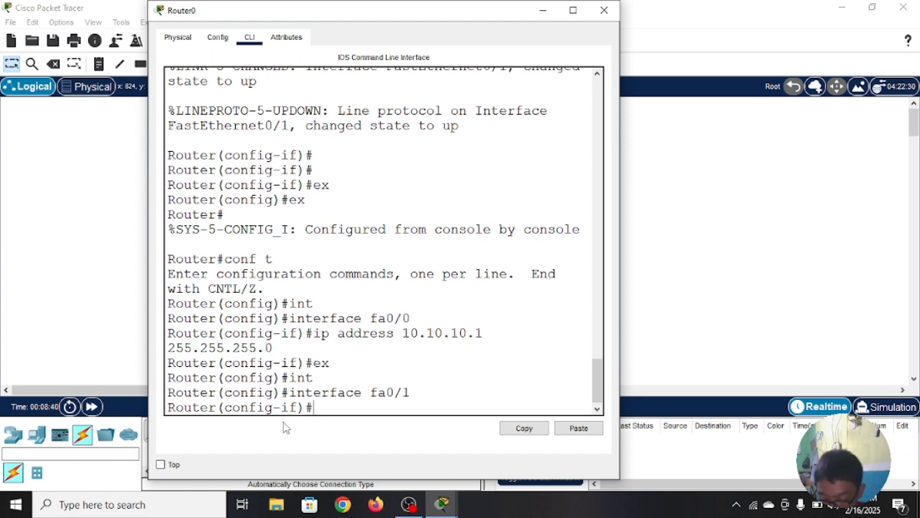
Step: Assign IP address 20.20.20.1 with subnet mask 255.255.255.0 to Router0's fa0/1 interface using "ip address"
text(ip ad)
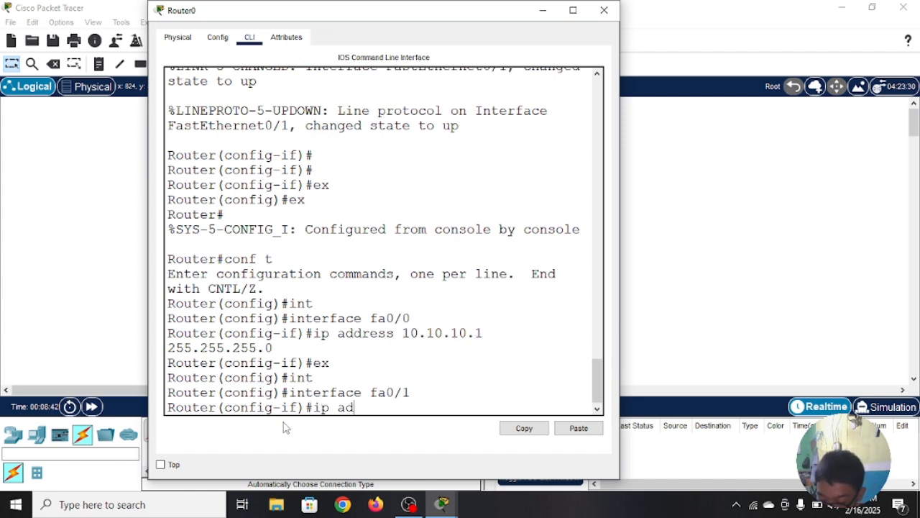
text(dress)
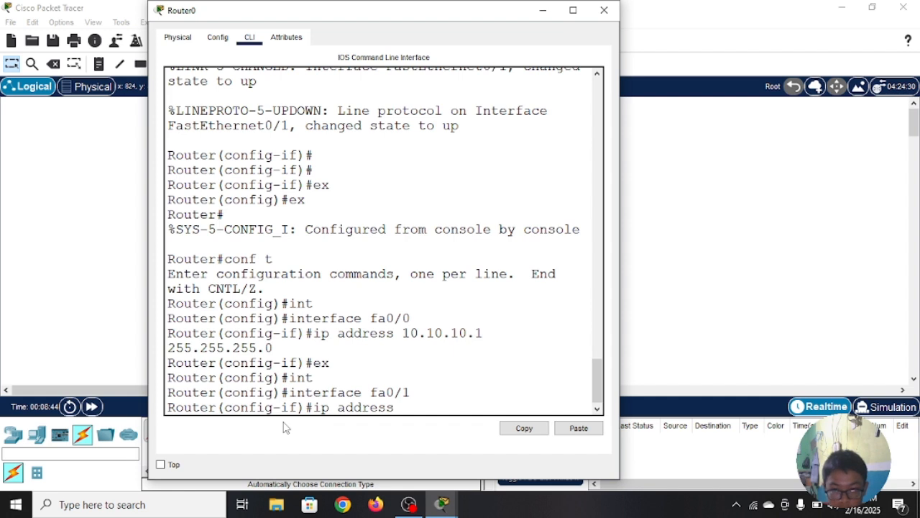
text( 20)
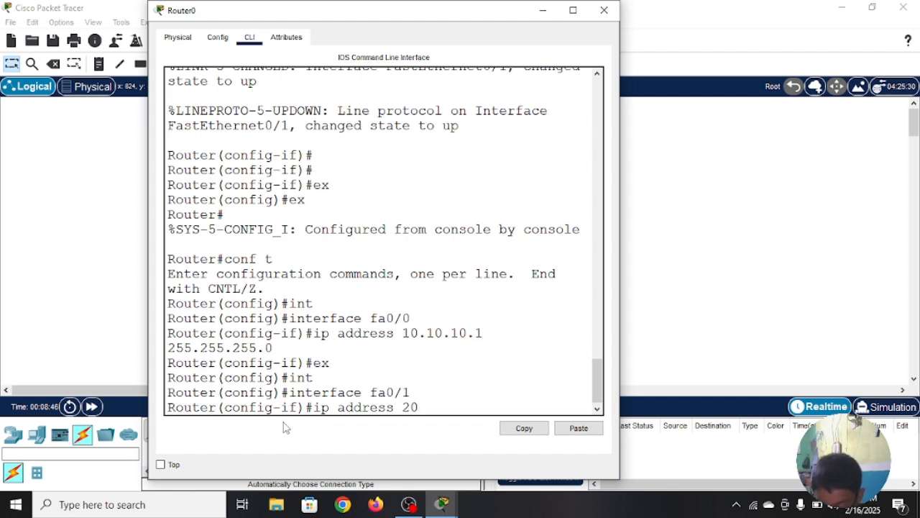
text(.20.20)
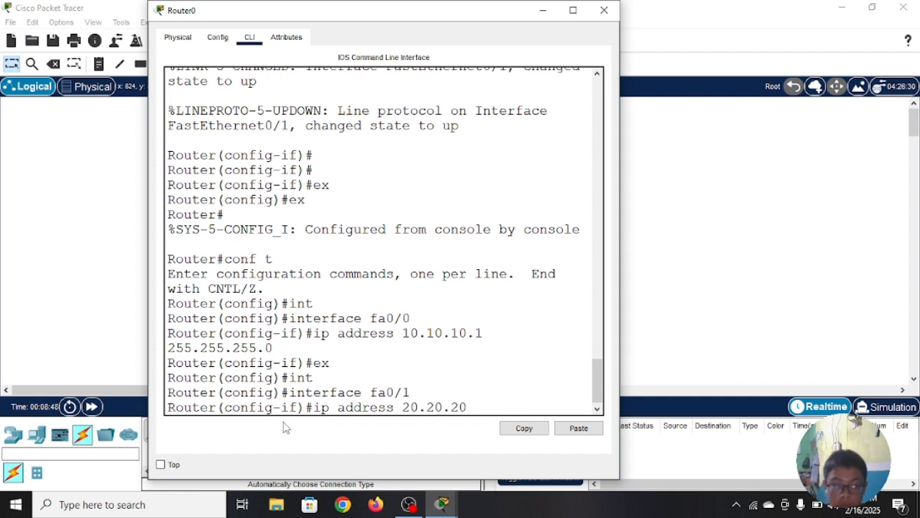
text(.1)
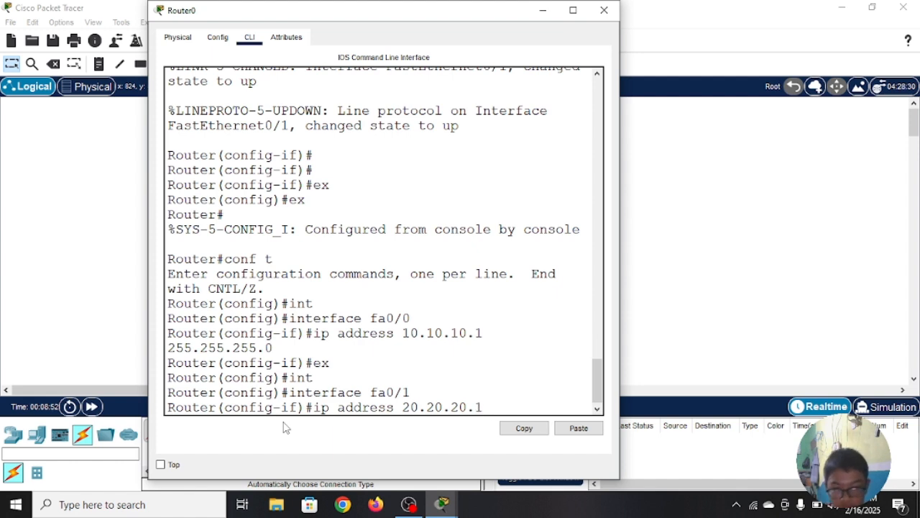
text( 2)
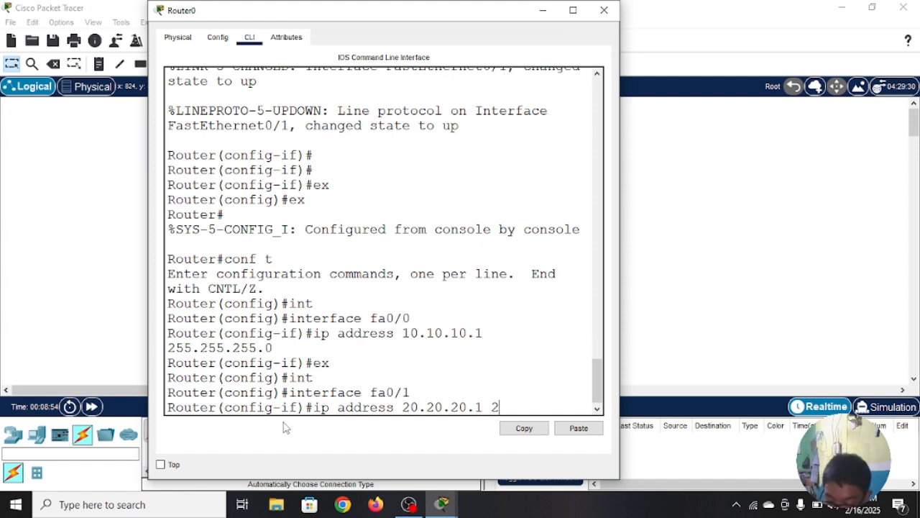
text(55.)
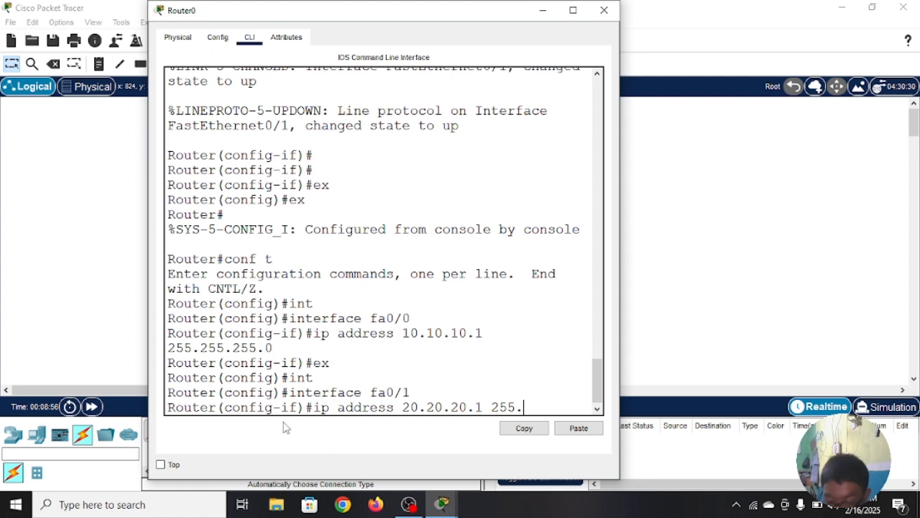
text(255.255)
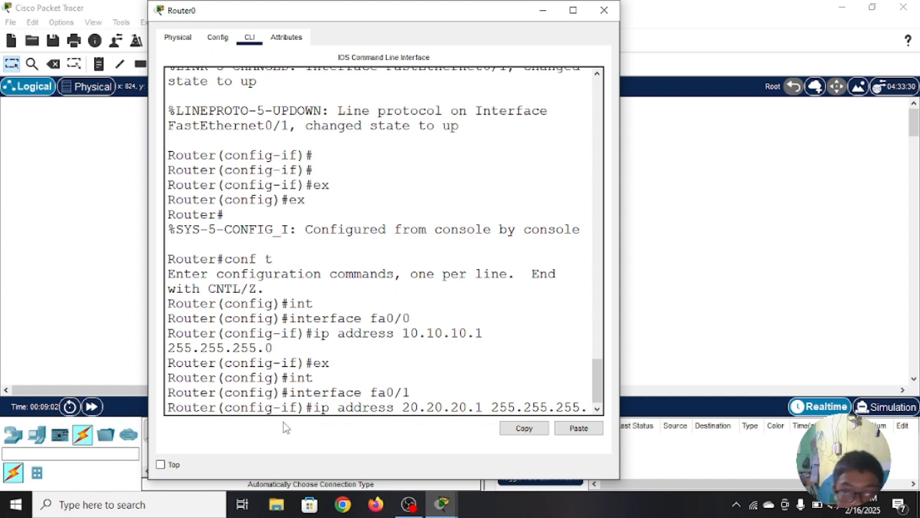
text(.0)
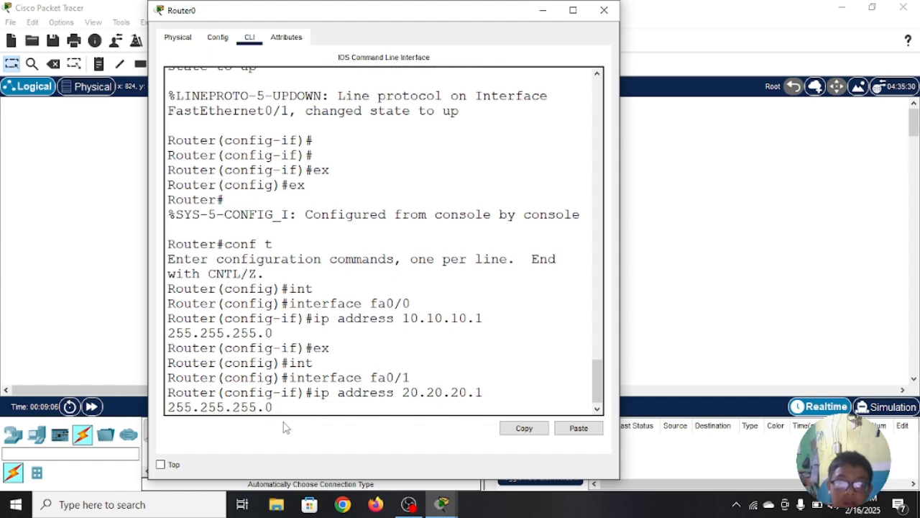
key(Return)
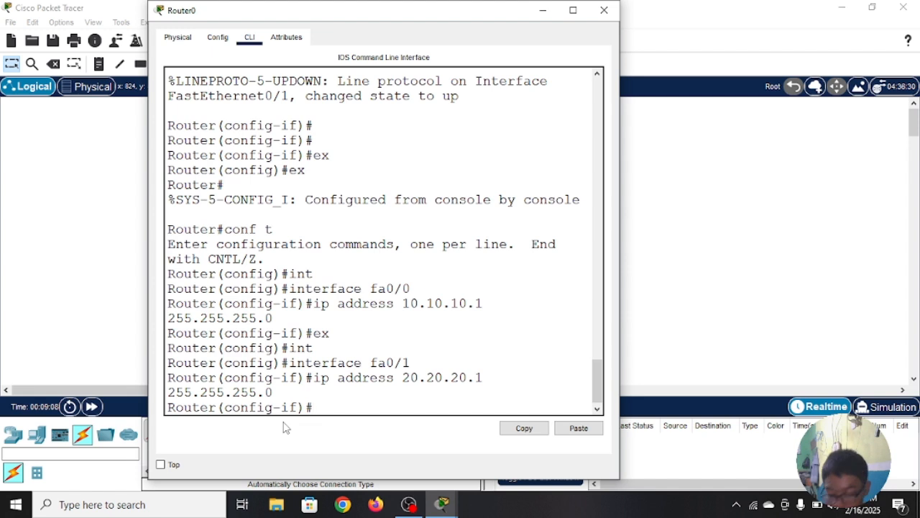
Step: Exit the fa0/1 interface and global configuration modes to privileged EXEC, using "ex" for each level
text(ex)
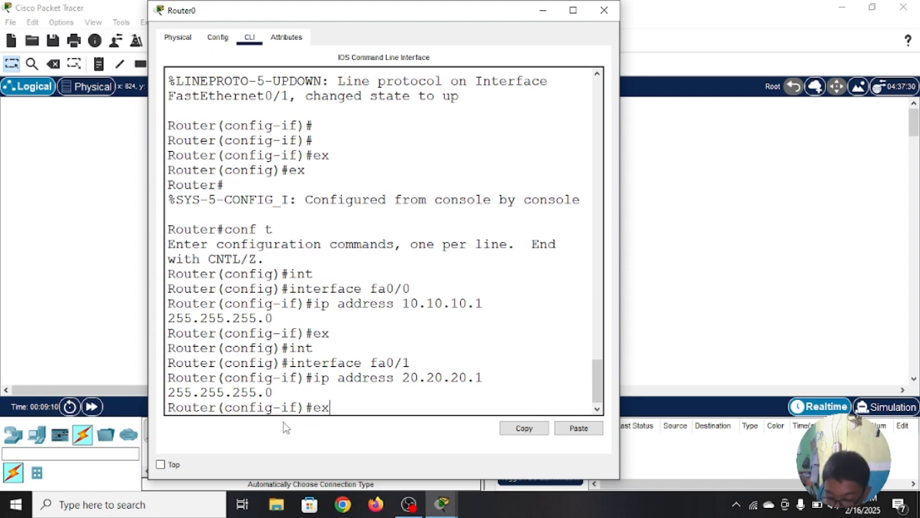
key(Return)
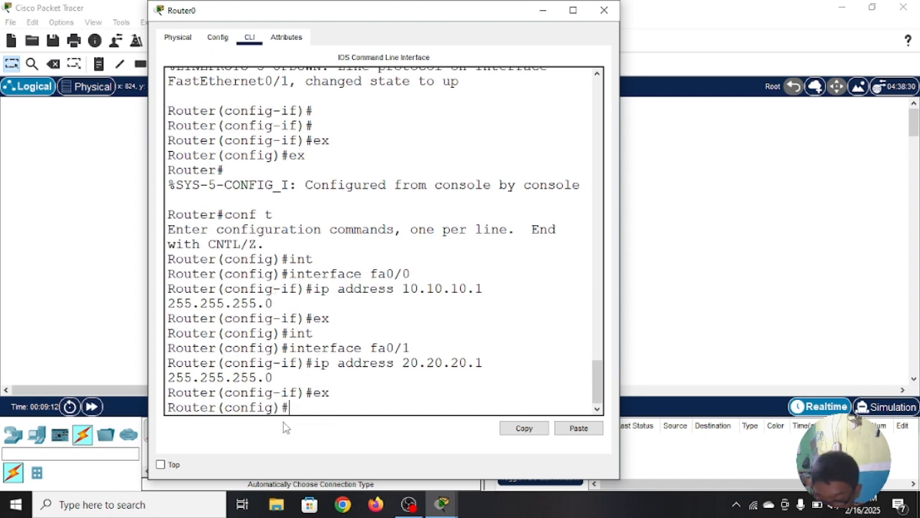
text(ex)
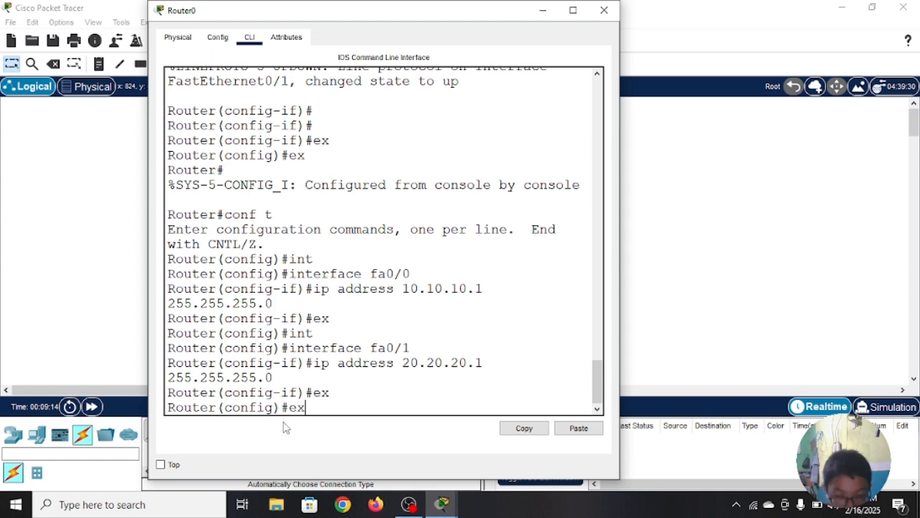
key(Return)
key(Return)
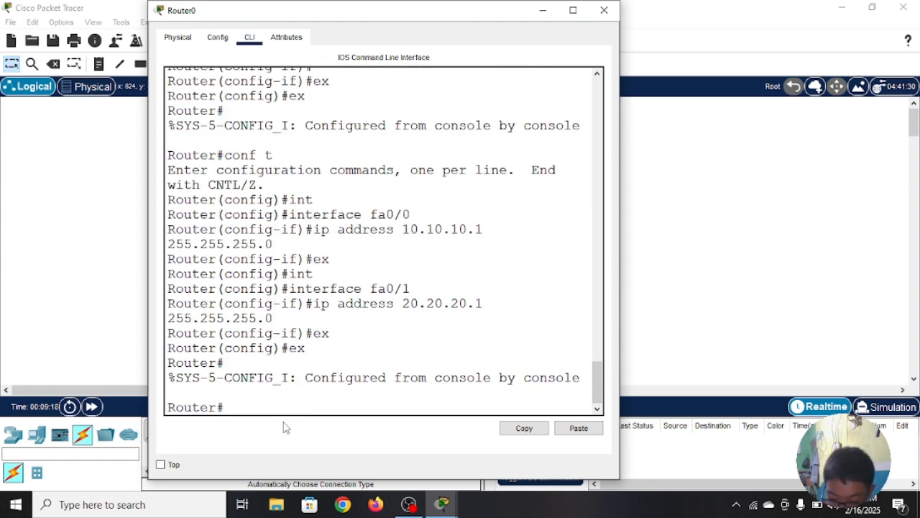
Step: List Router0's interfaces and their IP addresses with "show ip interface brief"
text(sh)
key(Tab)
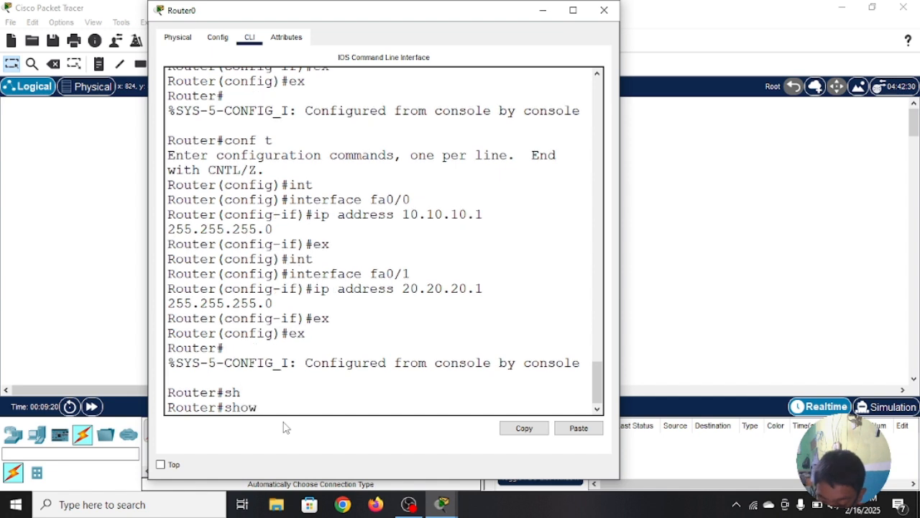
text(ip)
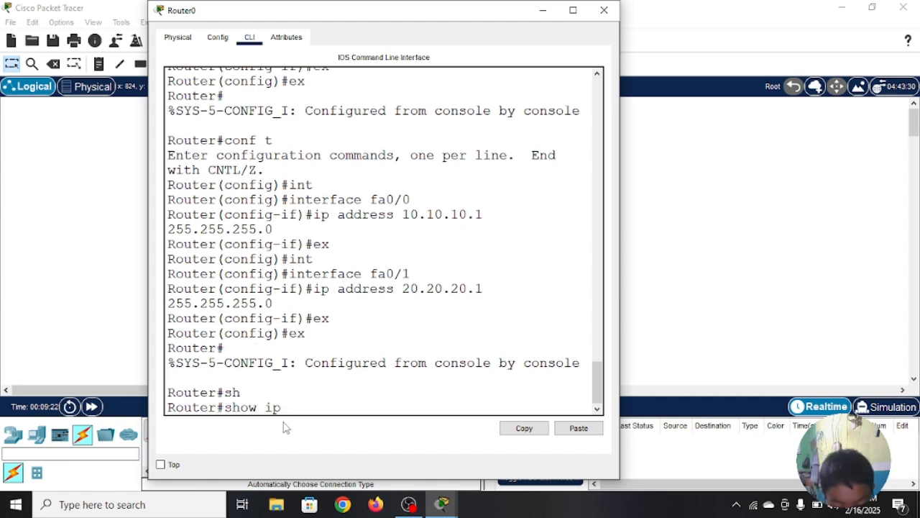
text( int)
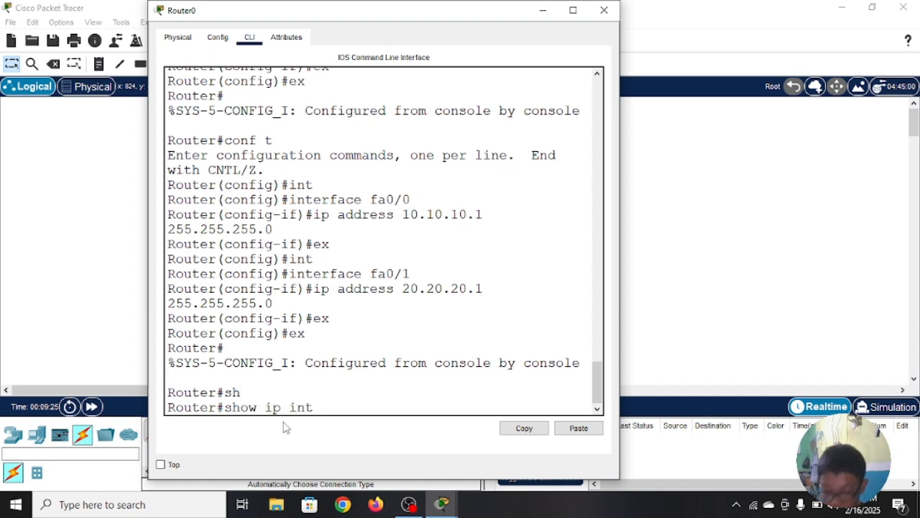
key(Tab)
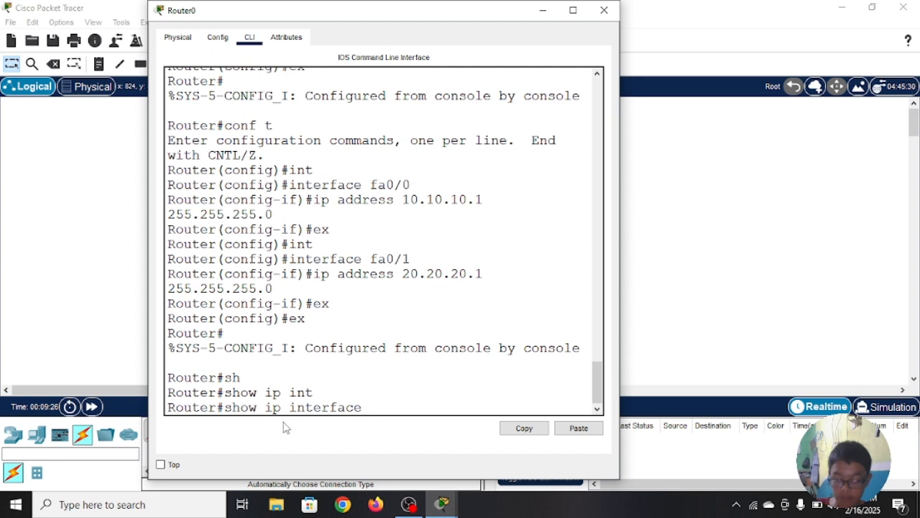
text(br)
text(i)
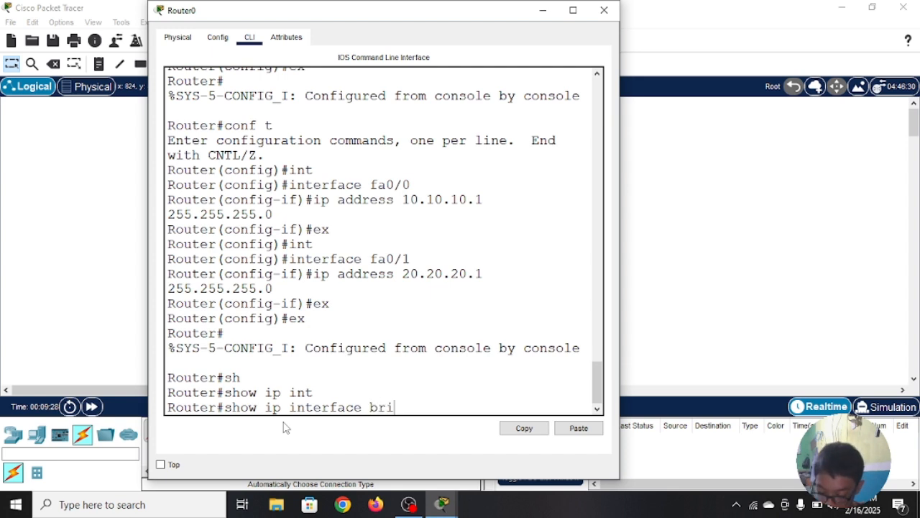
text(ef)
key(Return)
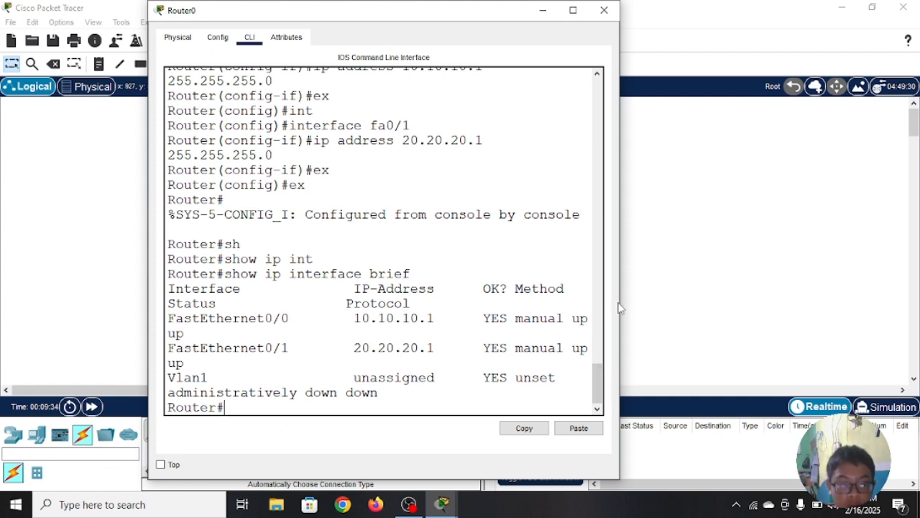
Step: Widen Router0's window to examine the status and protocol of FastEthernet0/0, FastEthernet0/1 and Vlan1, and close the window
drag(619, 307, 842, 316)
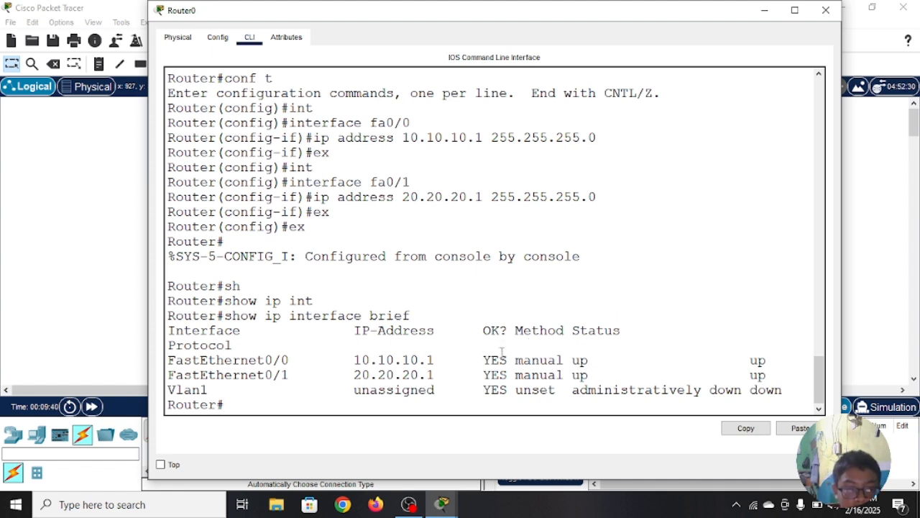
drag(579, 359, 777, 377)
click(736, 298)
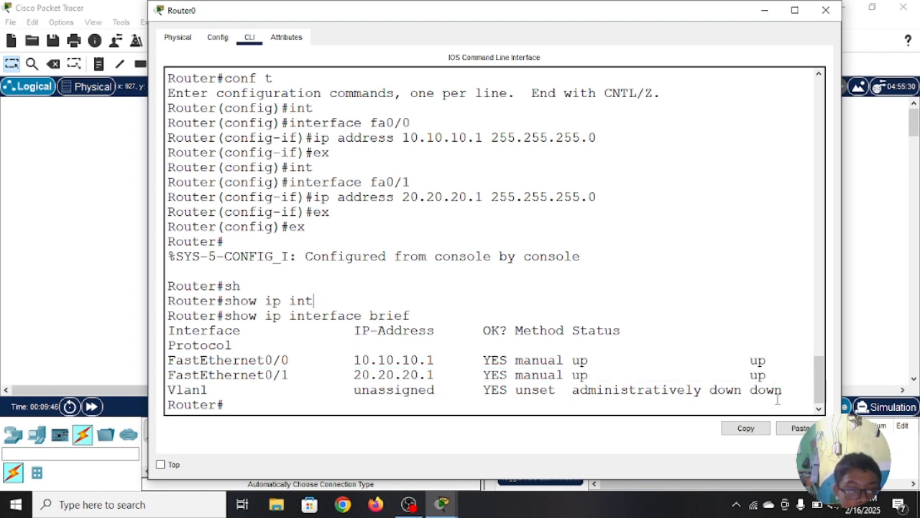
drag(787, 392, 573, 402)
click(639, 275)
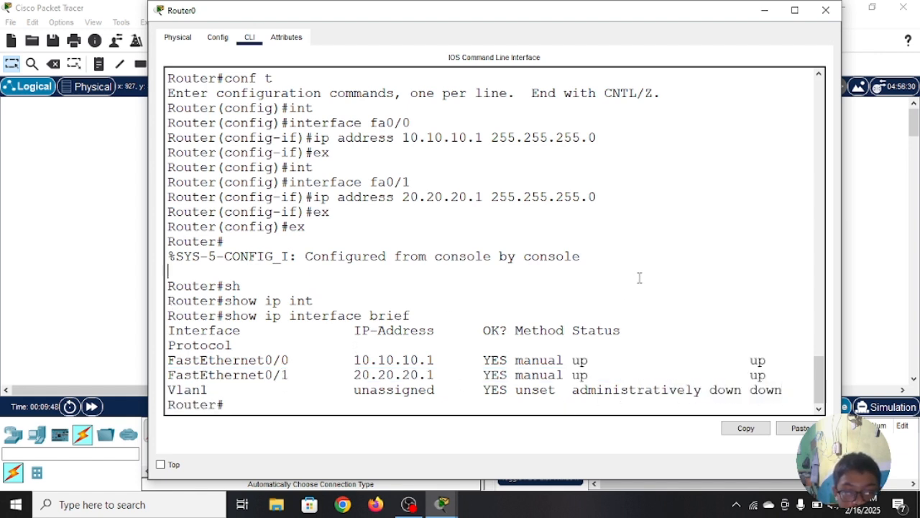
click(826, 11)
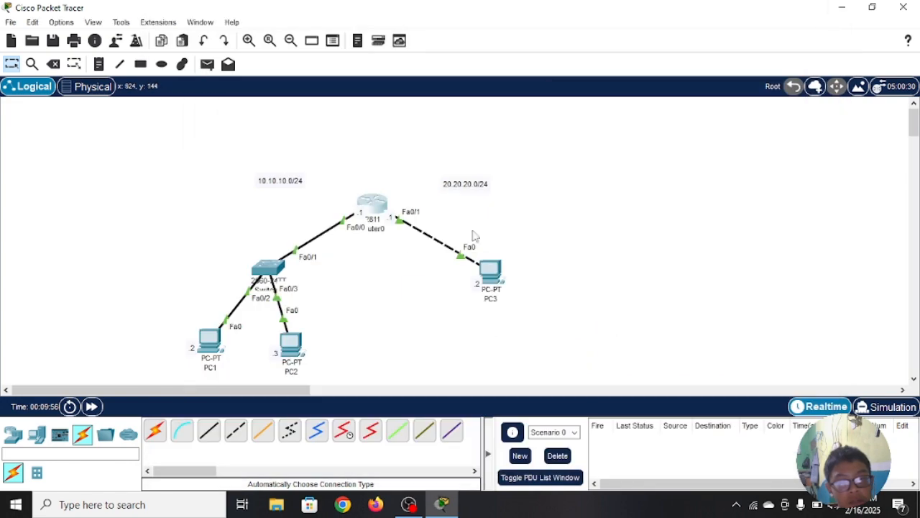
Step: In PC1's IP configuration, set the static IPv4 address to 10.10.10.2 with subnet mask 255.255.255.0
click(210, 338)
click(331, 49)
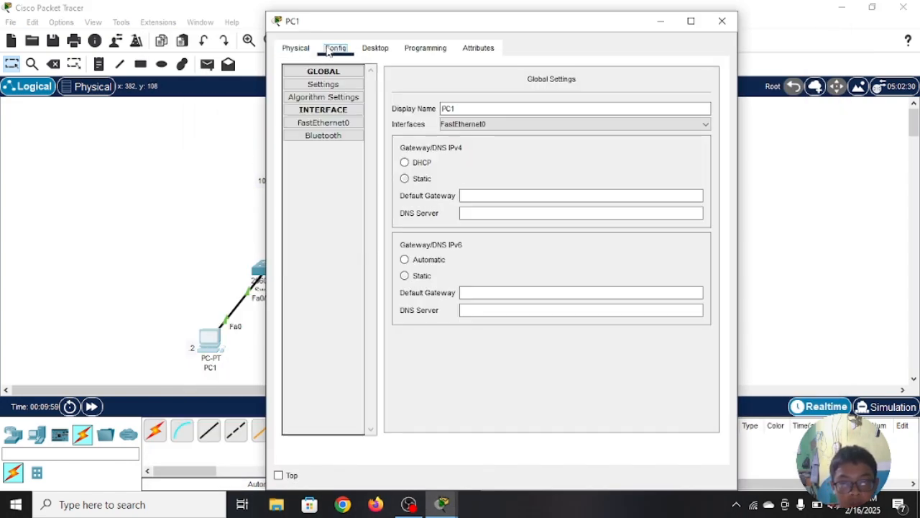
click(368, 50)
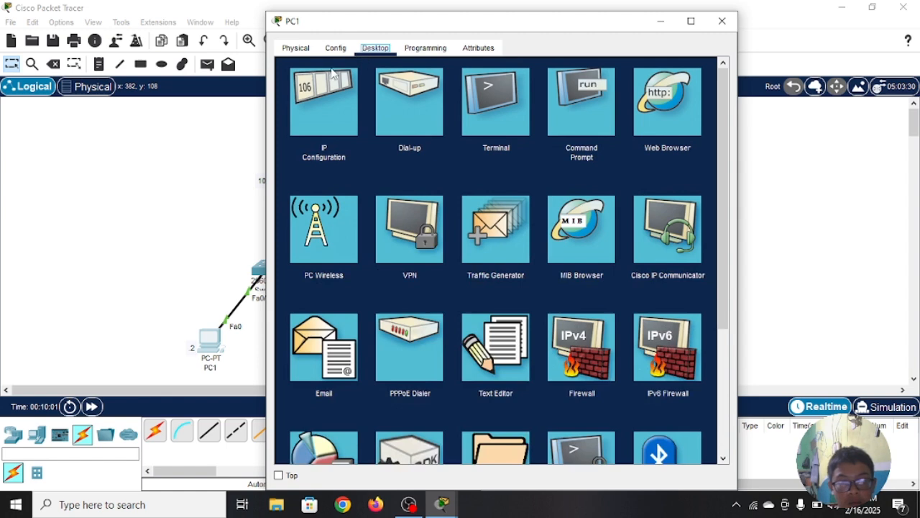
click(330, 102)
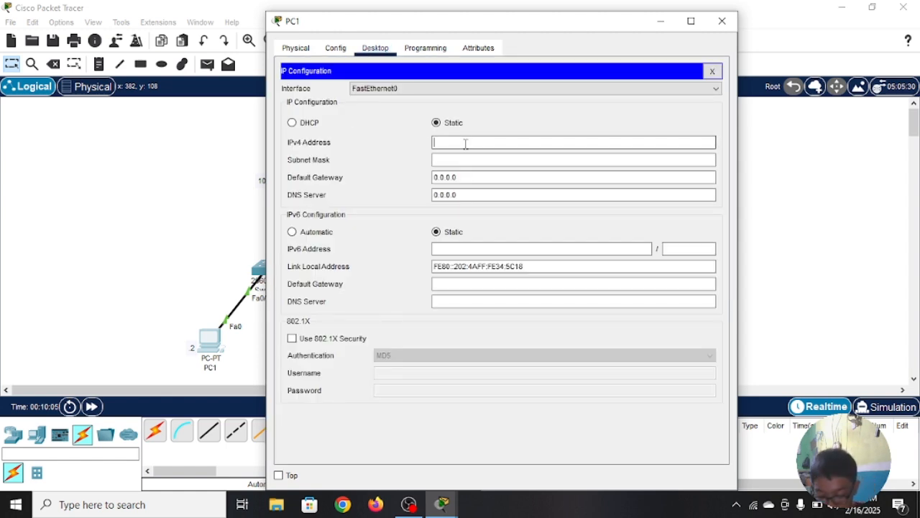
text(10.10.10.2)
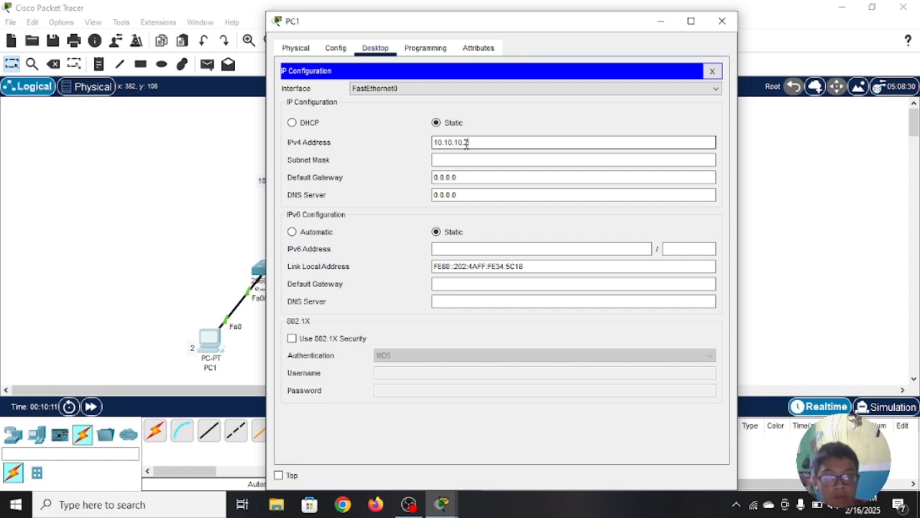
click(481, 157)
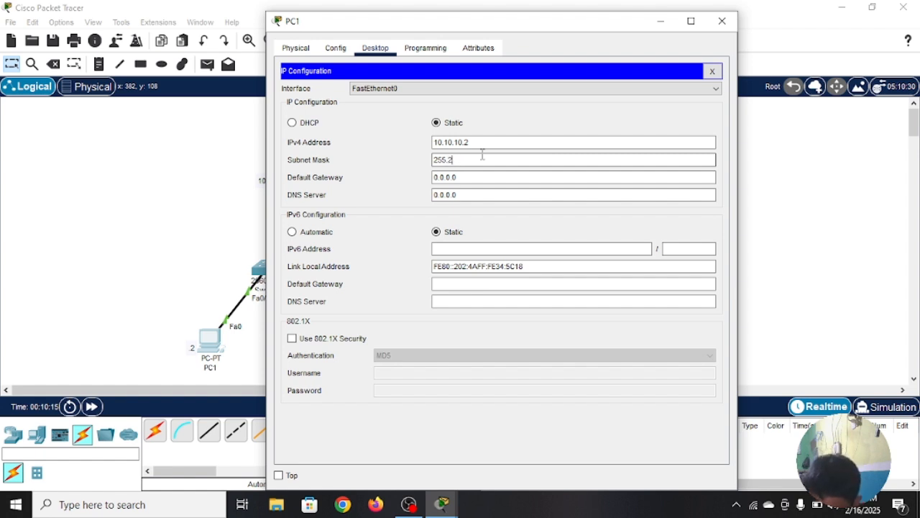
text(55.255)
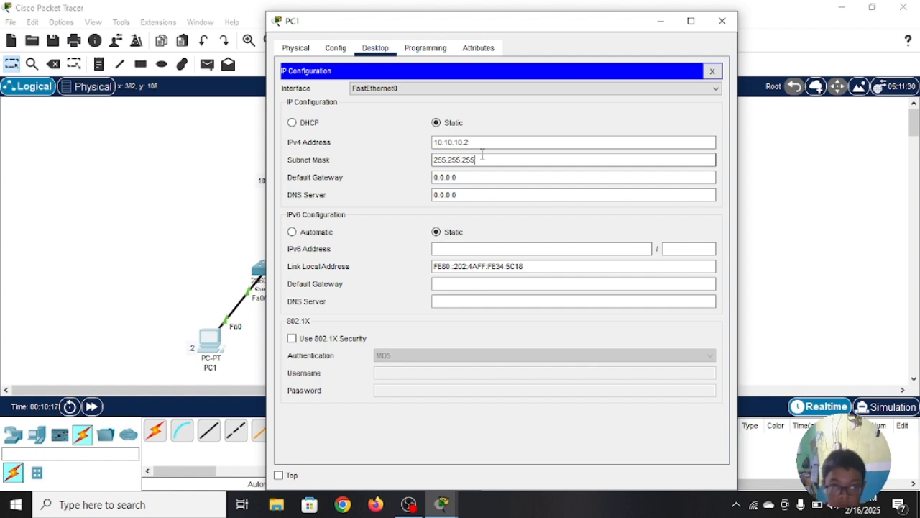
text(.0)
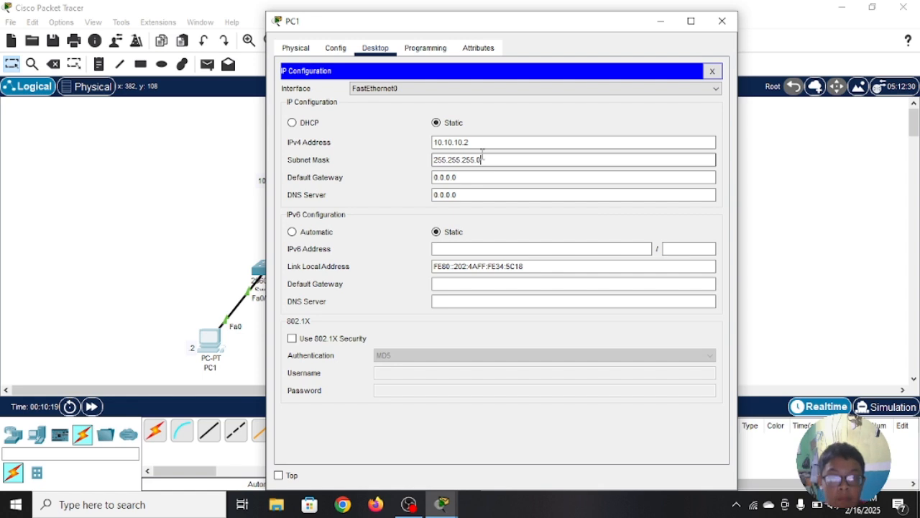
Step: Set PC1's IPv4 default gateway to 10.10.10.1 and close PC1's window
click(467, 177)
drag(467, 177, 431, 182)
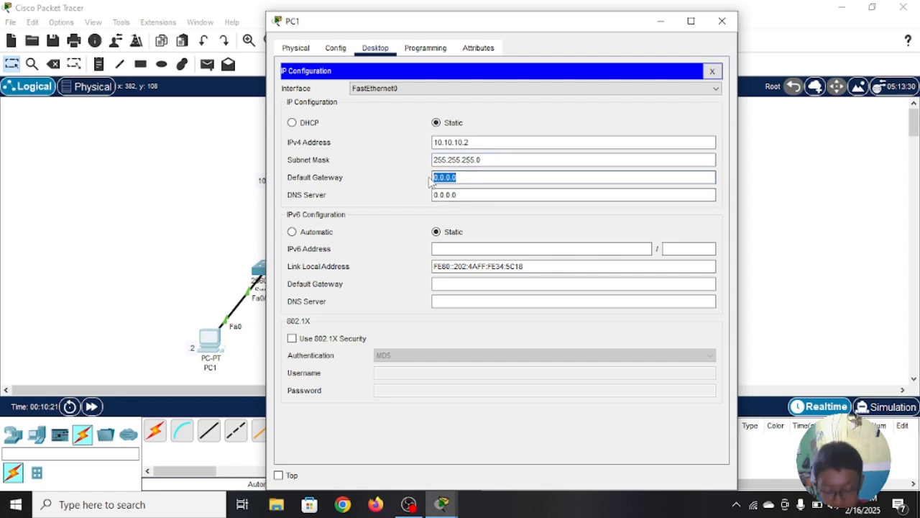
key(BackSpace)
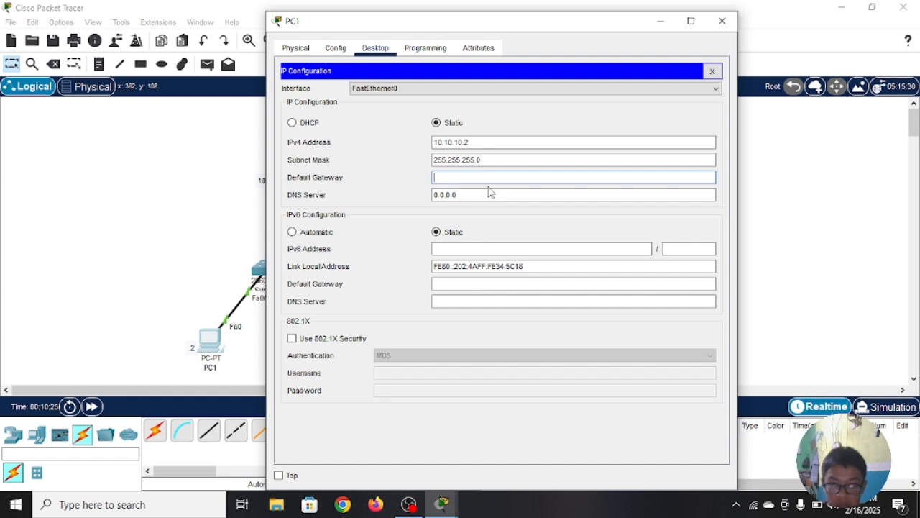
text(10)
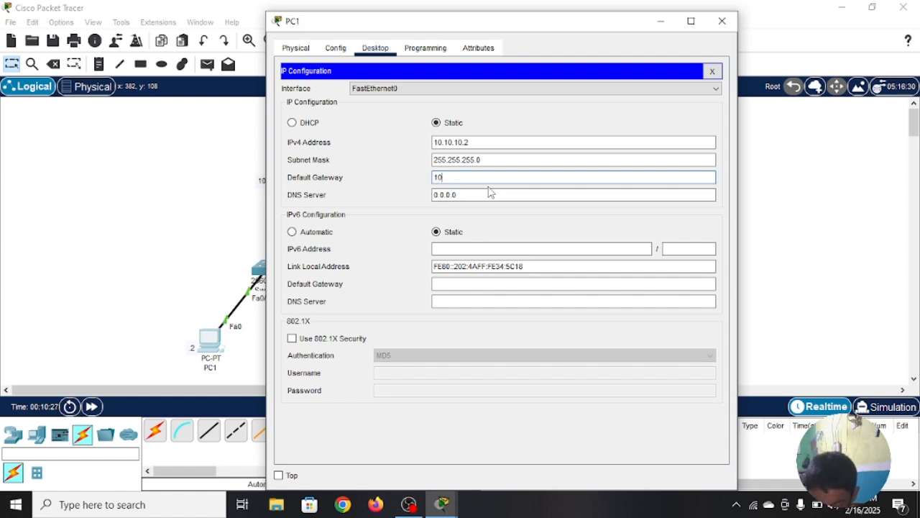
text(.10.)
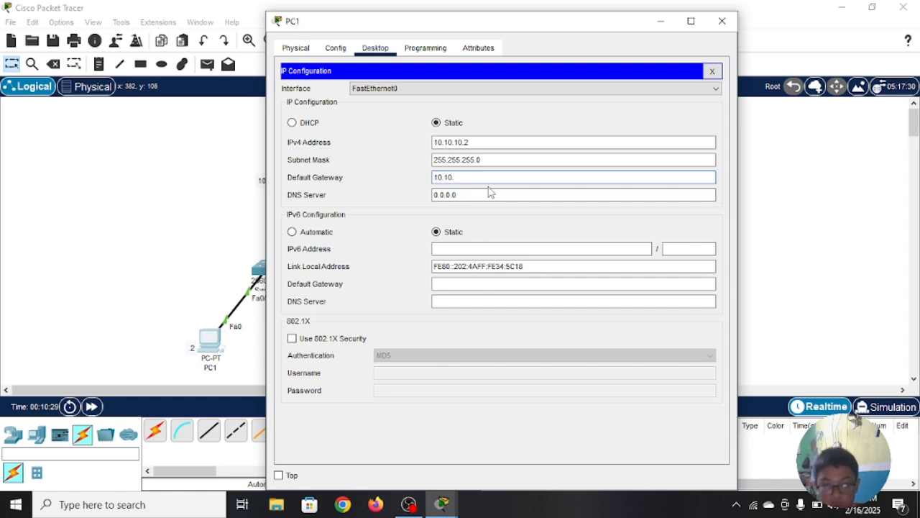
text(10.)
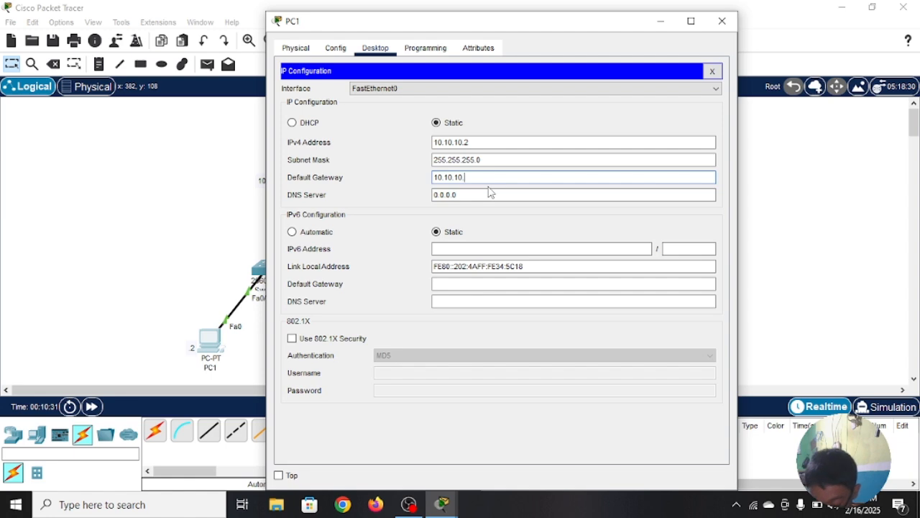
text(1)
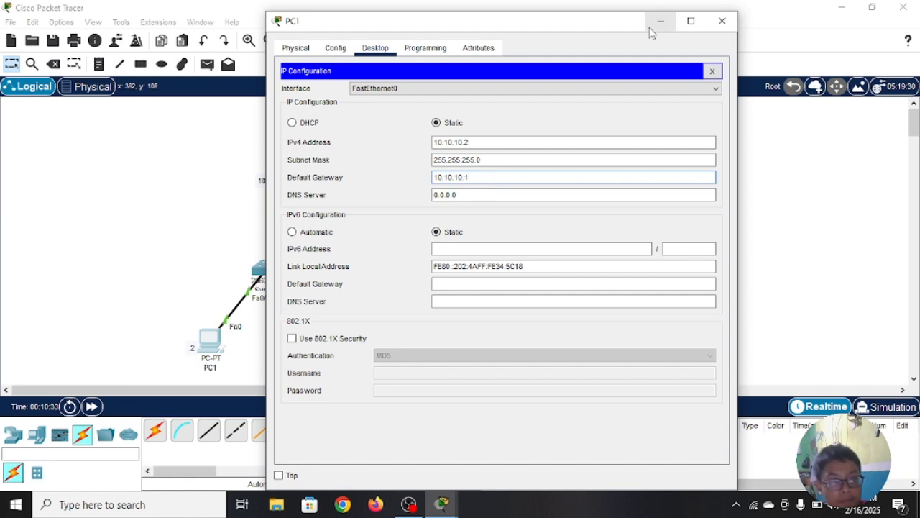
click(728, 20)
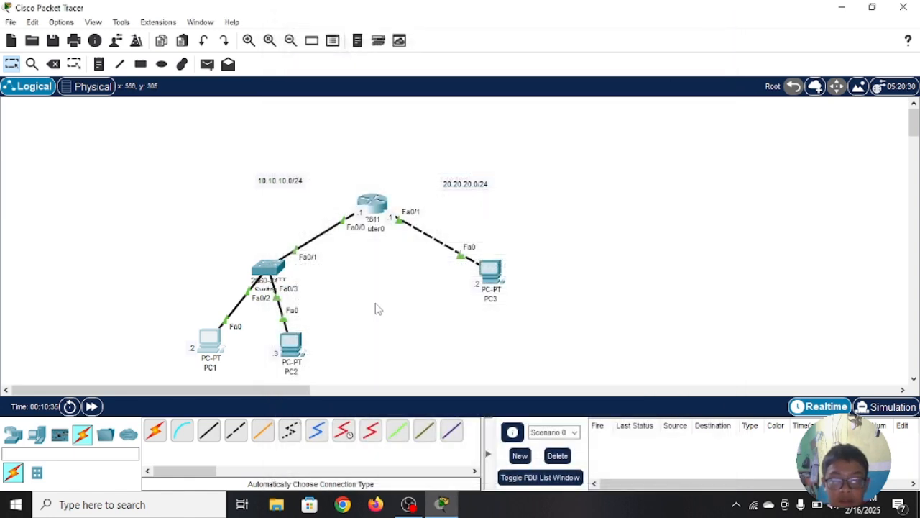
Step: In PC2's IP configuration, set the static IPv4 address to 10.10.10.3 with subnet mask 255.255.255.0
click(300, 349)
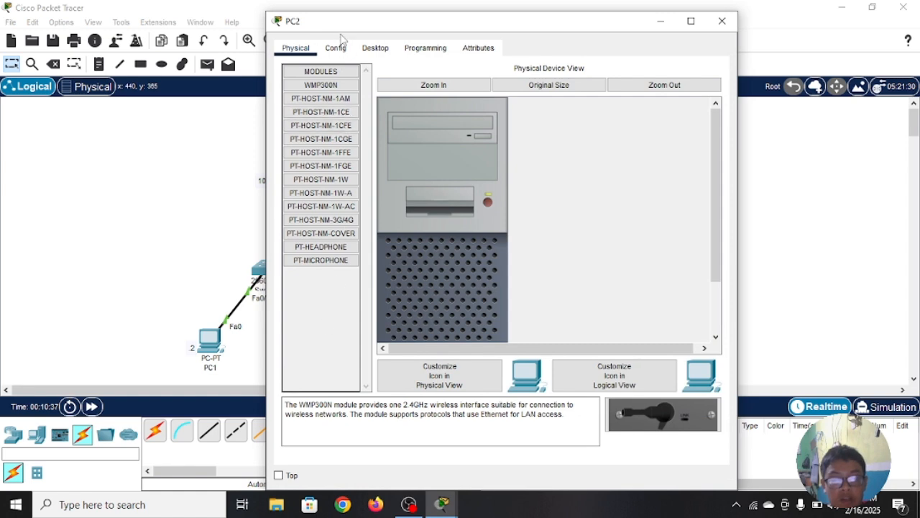
click(375, 47)
click(346, 88)
click(454, 142)
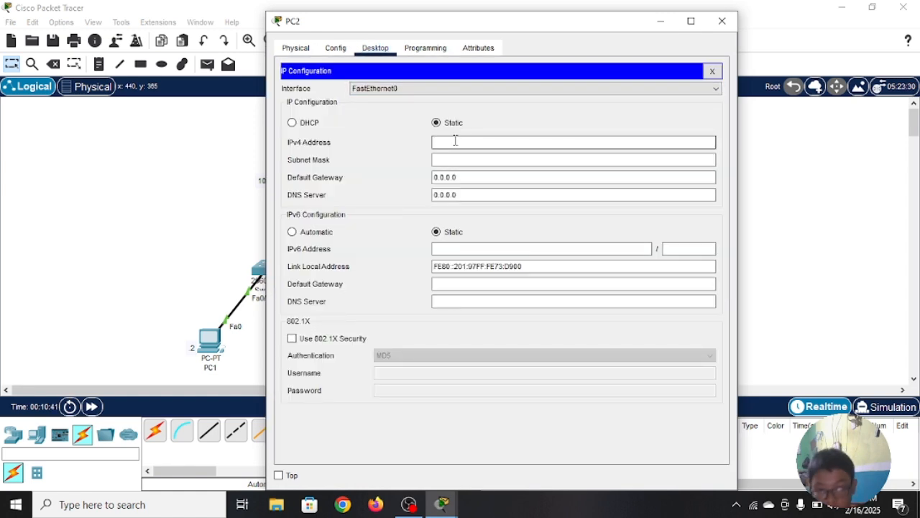
text(10.10.10.3)
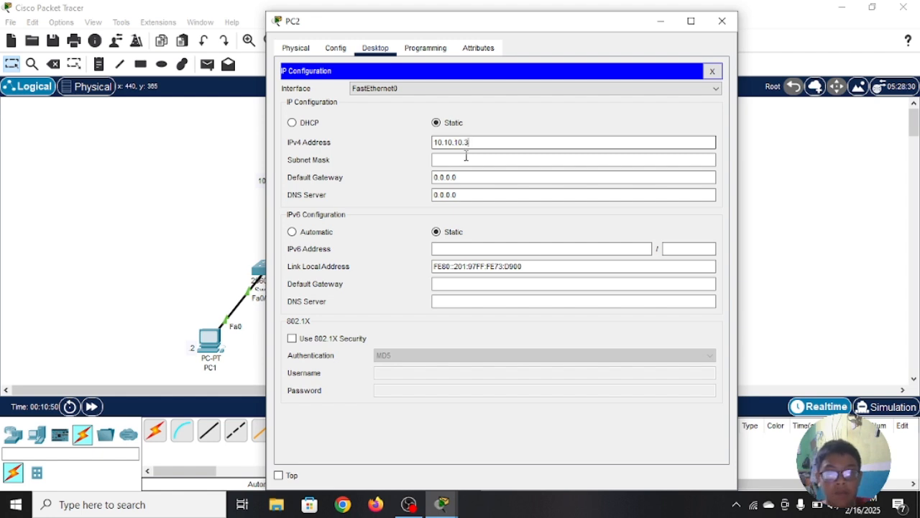
click(467, 157)
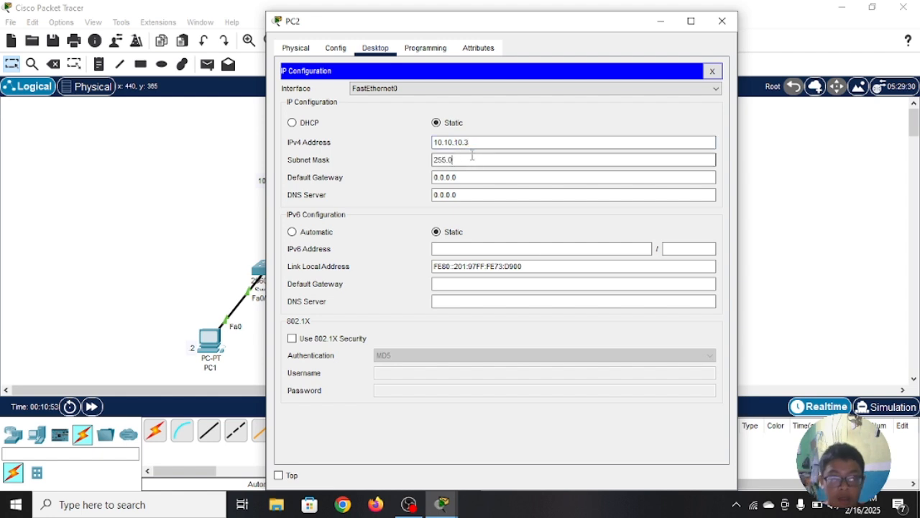
key(BackSpace)
text(255)
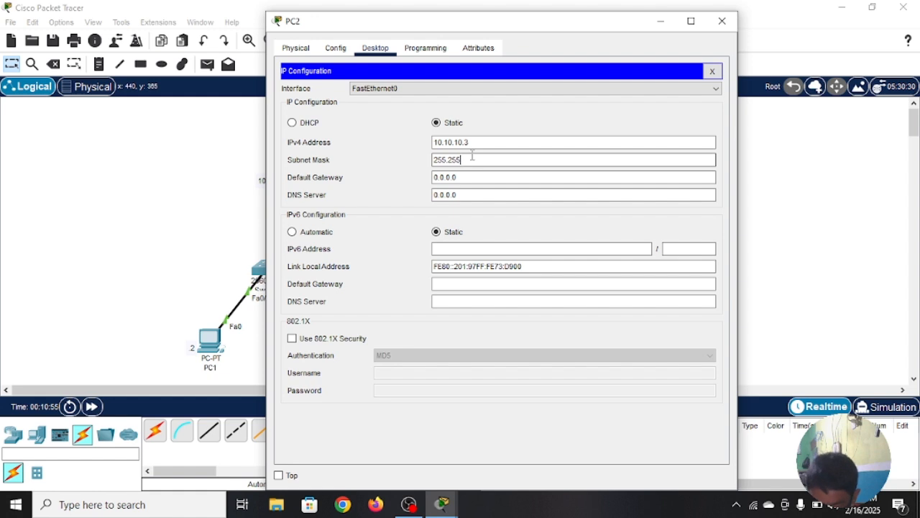
text(.255.0)
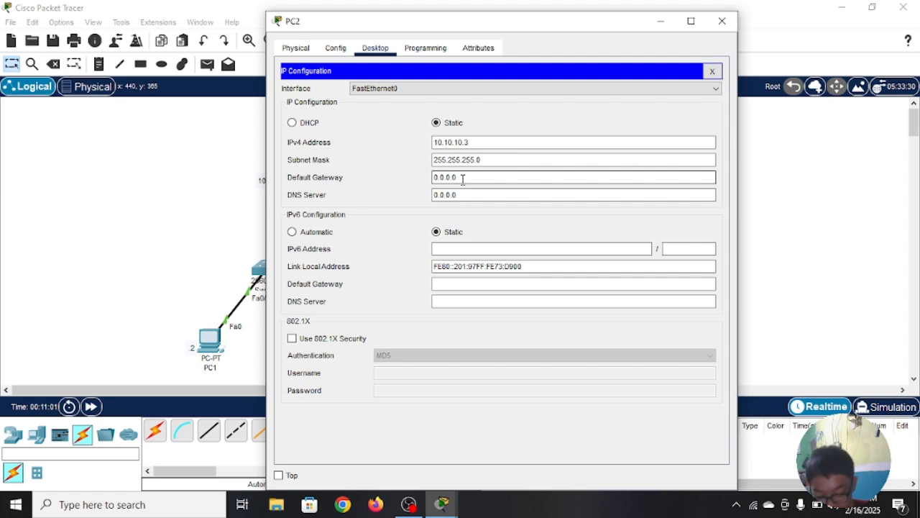
Step: Set PC2's IPv4 default gateway to 10.10.10.1 and close PC2's window
key(BackSpace)
key(BackSpace)
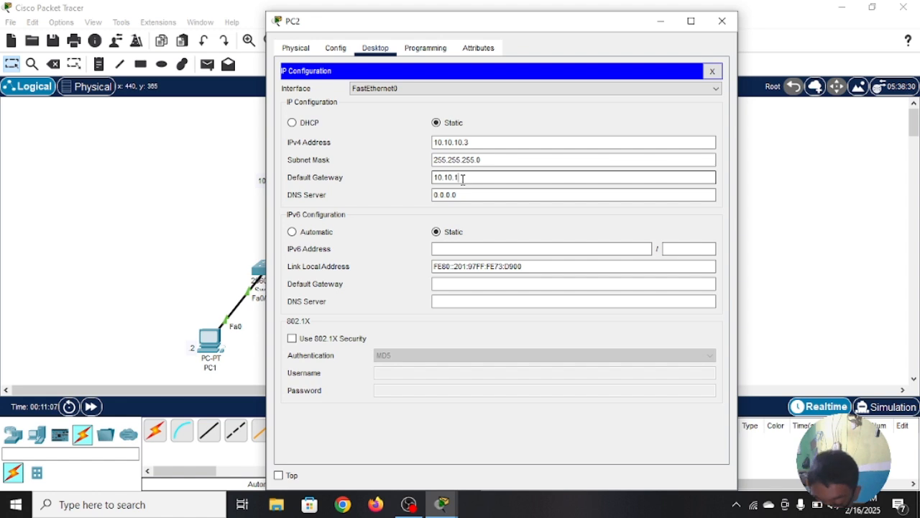
text(10.10.10.1)
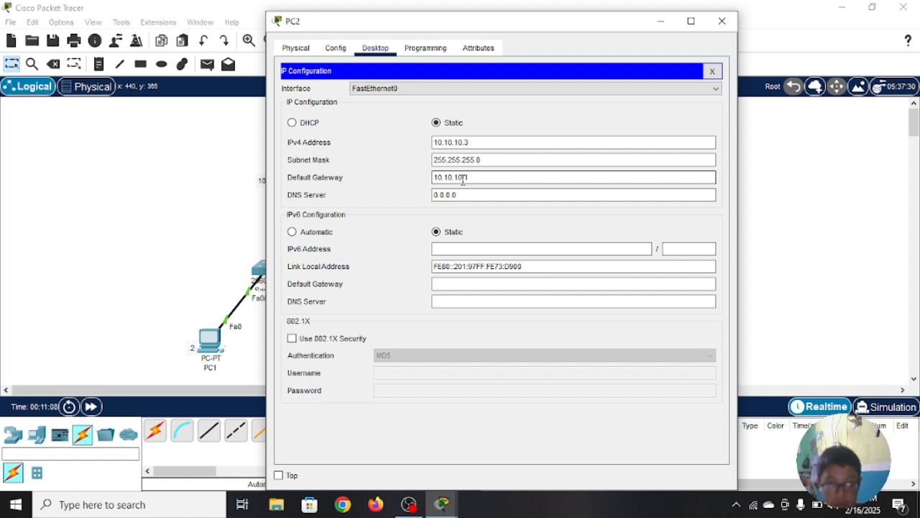
click(376, 66)
click(722, 21)
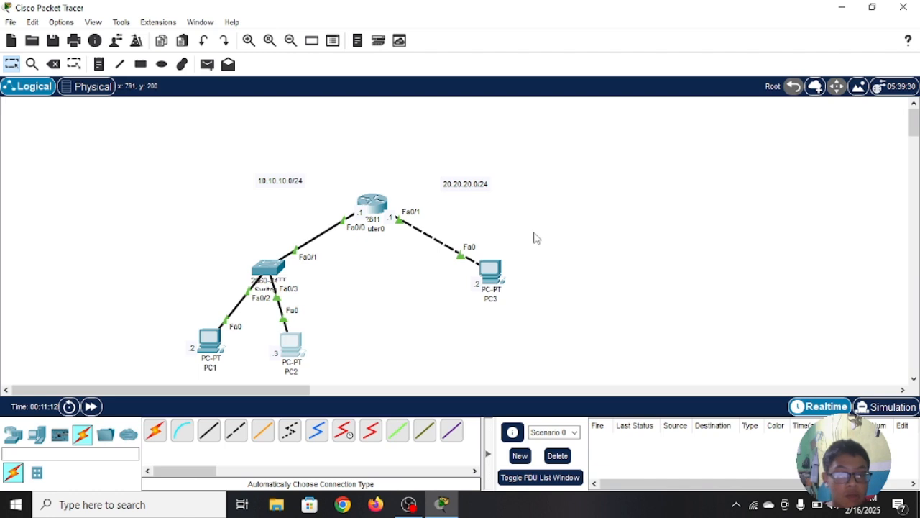
Step: In PC3's IP configuration, set the static IPv4 address to 20.20.20.2 with subnet mask 255.255.255.0
click(494, 279)
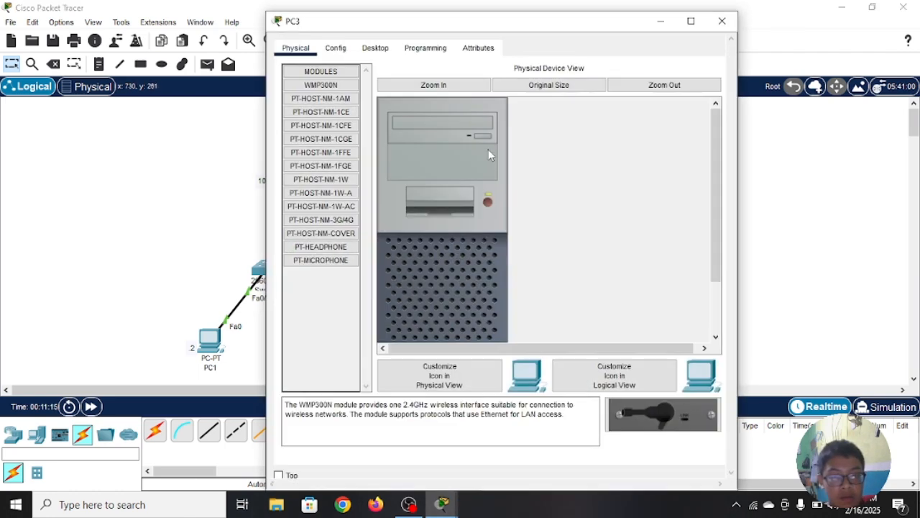
click(375, 47)
click(324, 101)
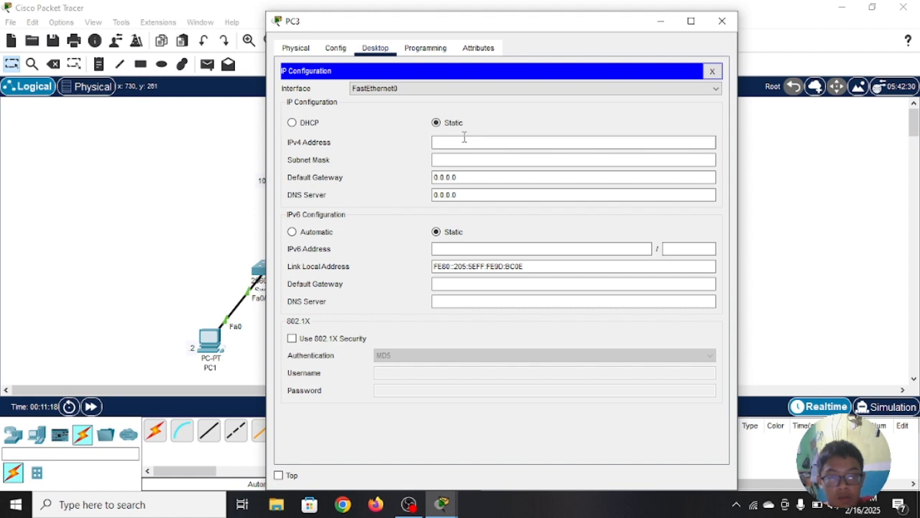
click(447, 142)
text(20.2)
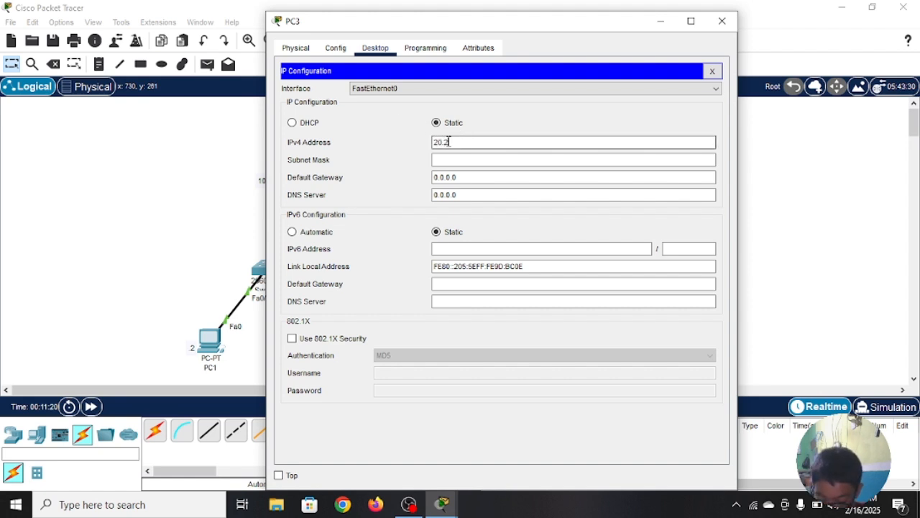
text(0.2)
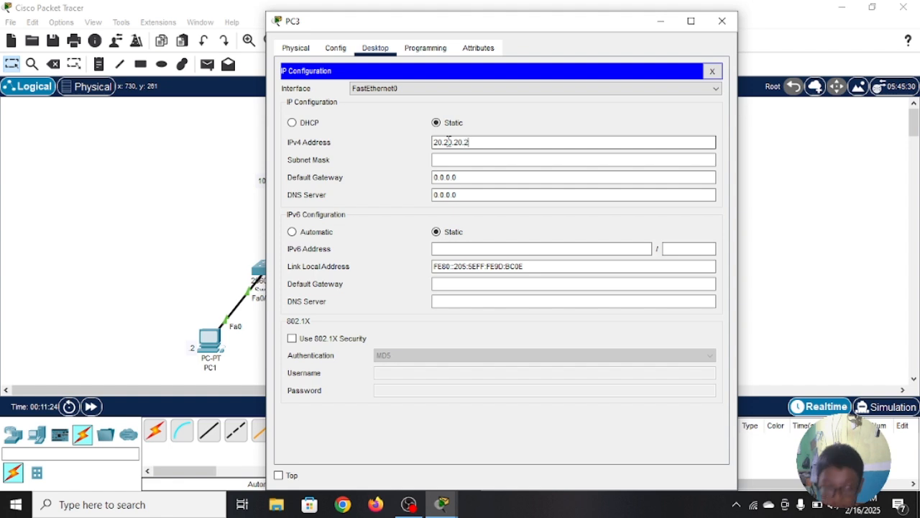
click(484, 159)
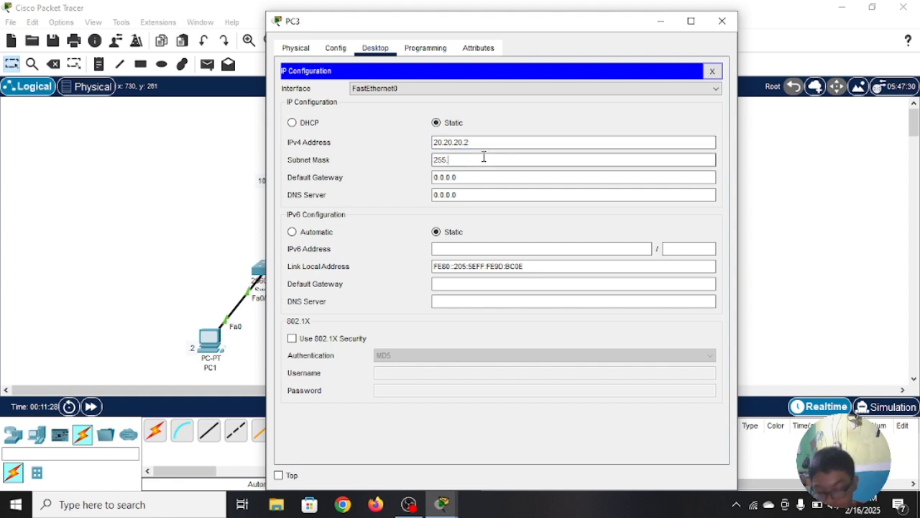
text(255.255)
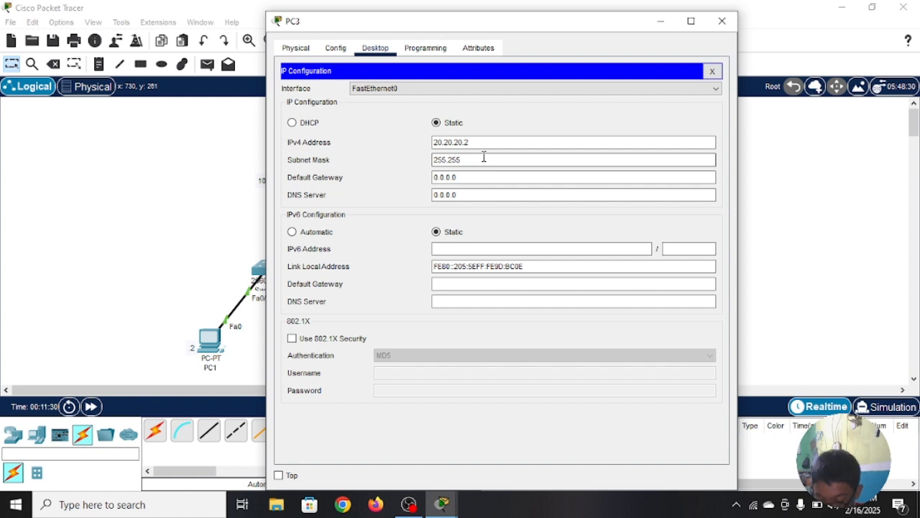
text(.255.)
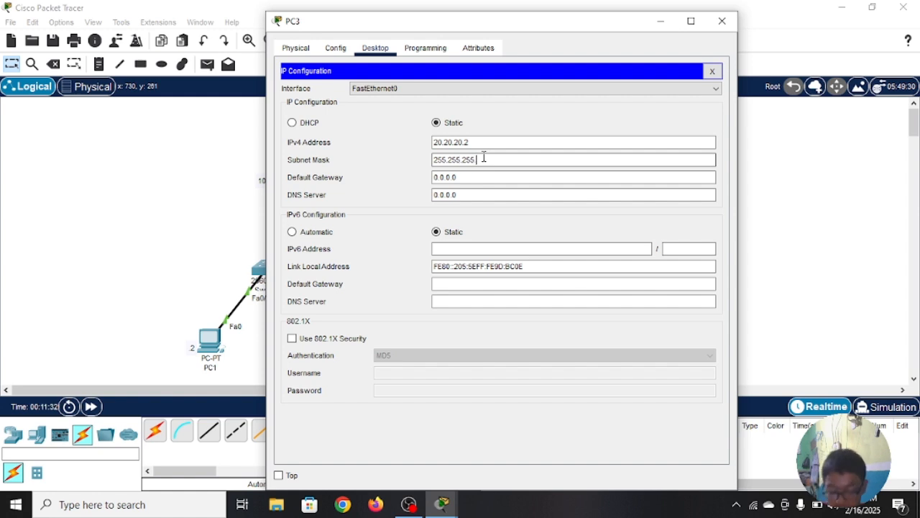
text(0)
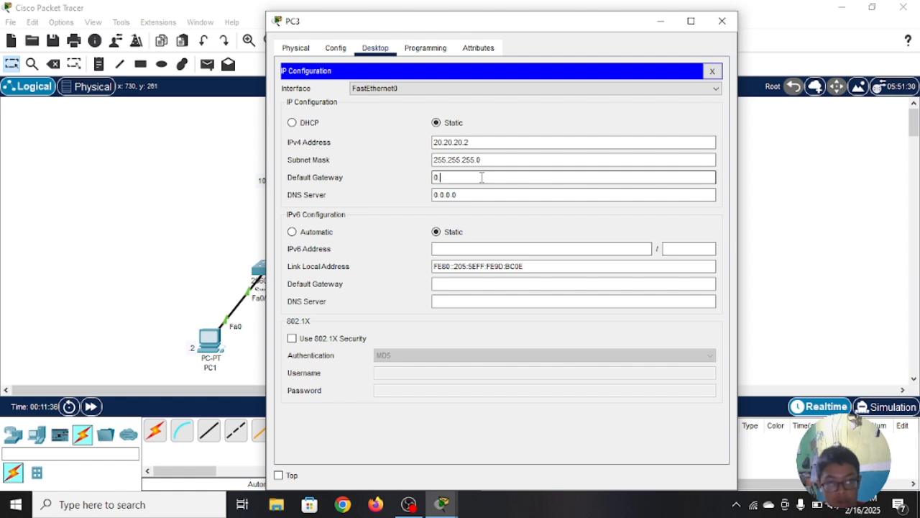
Step: Set PC3's IPv4 default gateway to 20.20.20.1 and close PC3's window
key(BackSpace)
text(20)
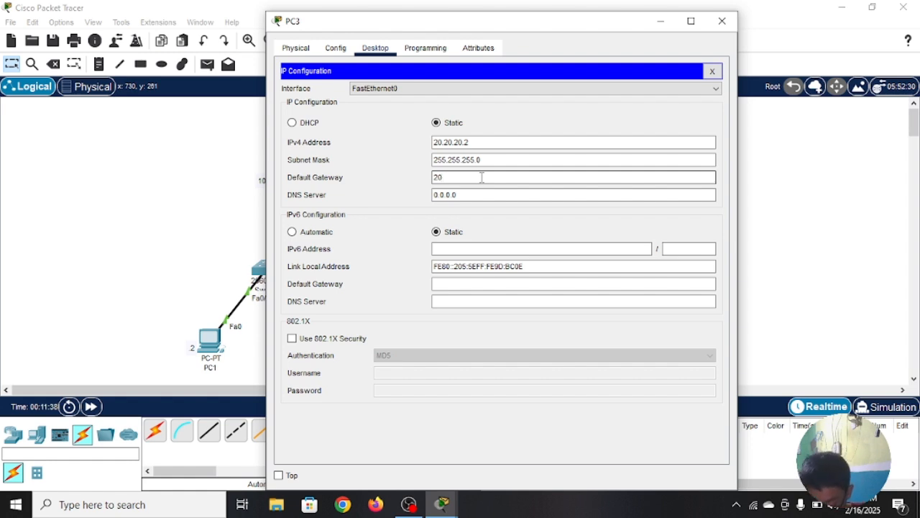
text(.20.20.1)
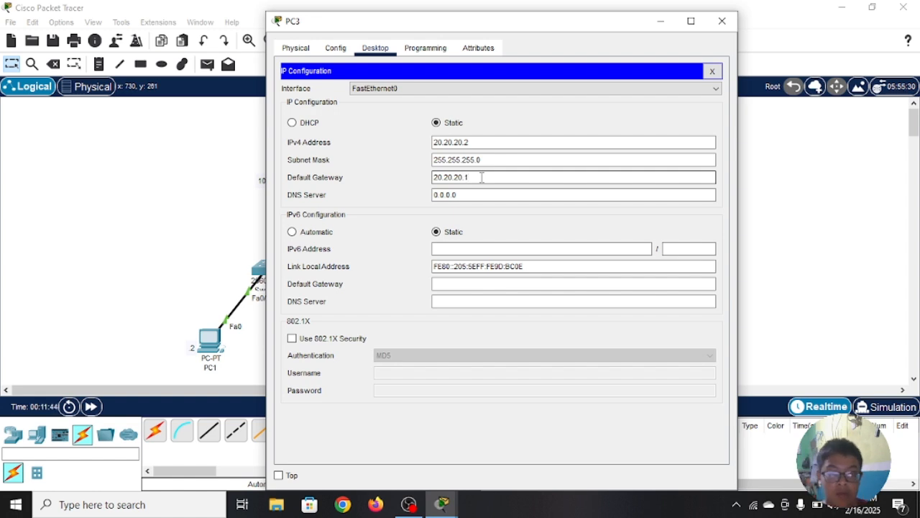
click(722, 22)
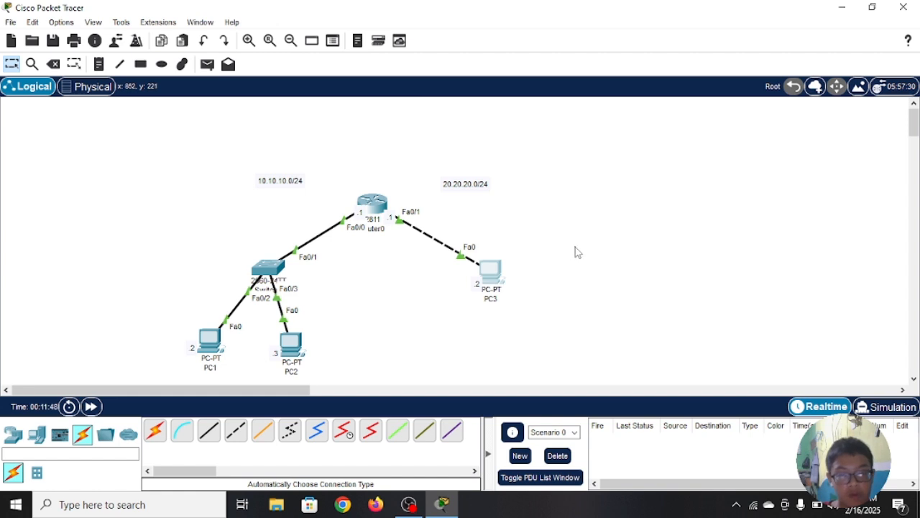
Step: Test connectivity within the 10.10.10.0/24 network by sending a simple PDU from PC1 to PC2 and another from PC2 to PC1
drag(575, 165, 144, 360)
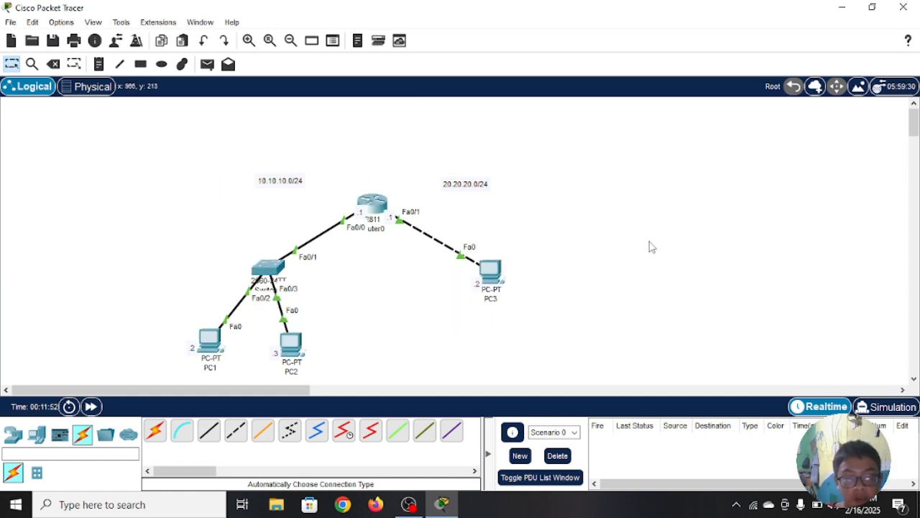
click(208, 70)
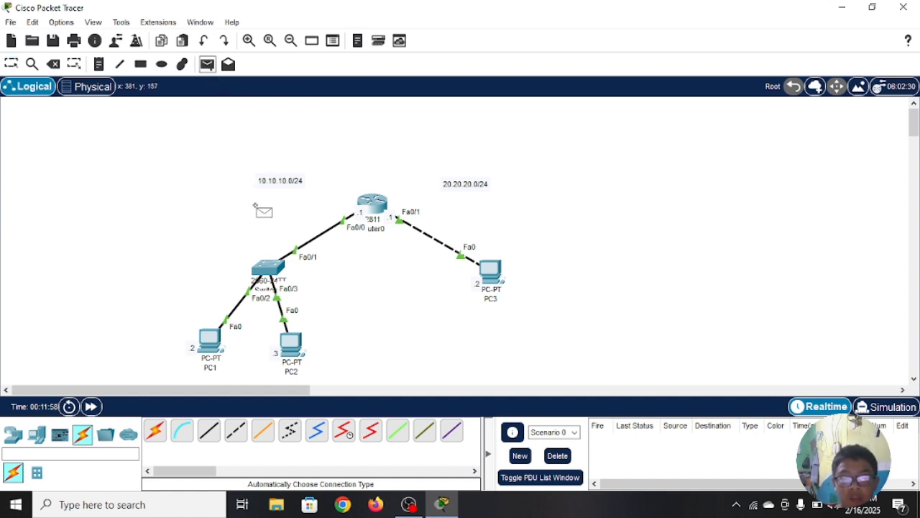
click(208, 338)
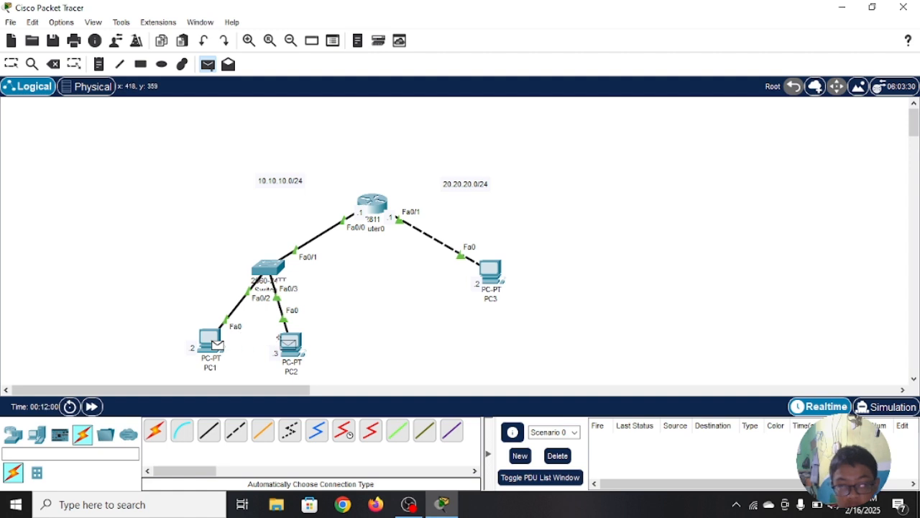
click(285, 344)
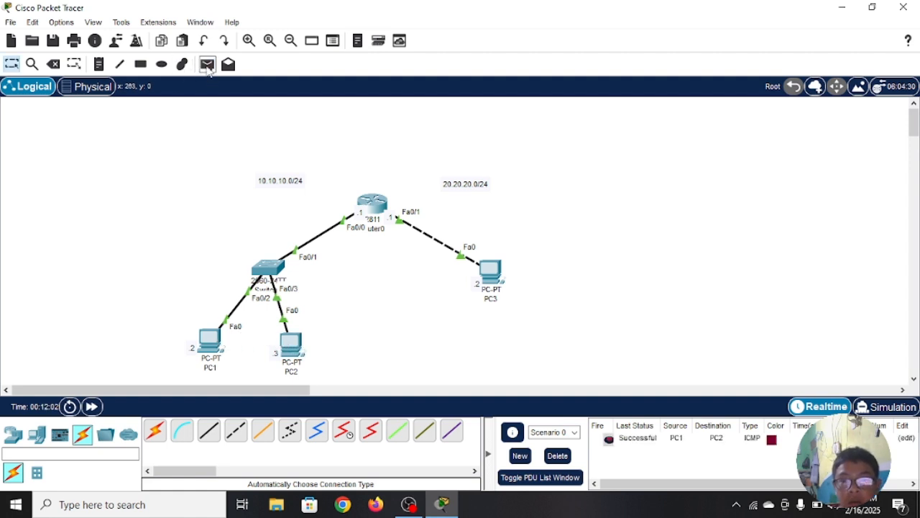
click(208, 65)
click(290, 344)
click(211, 337)
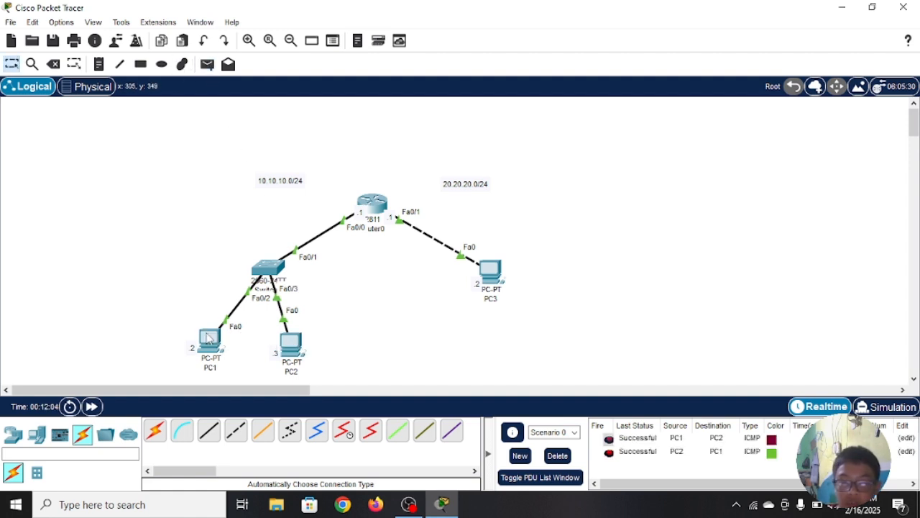
Step: Test connectivity between the two networks by sending a simple PDU from PC2 to PC3 twice
click(208, 64)
click(291, 343)
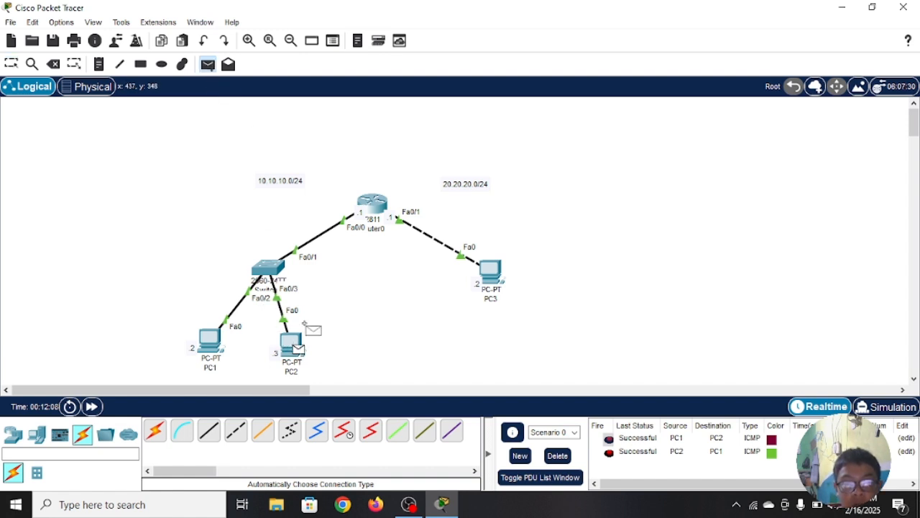
click(490, 270)
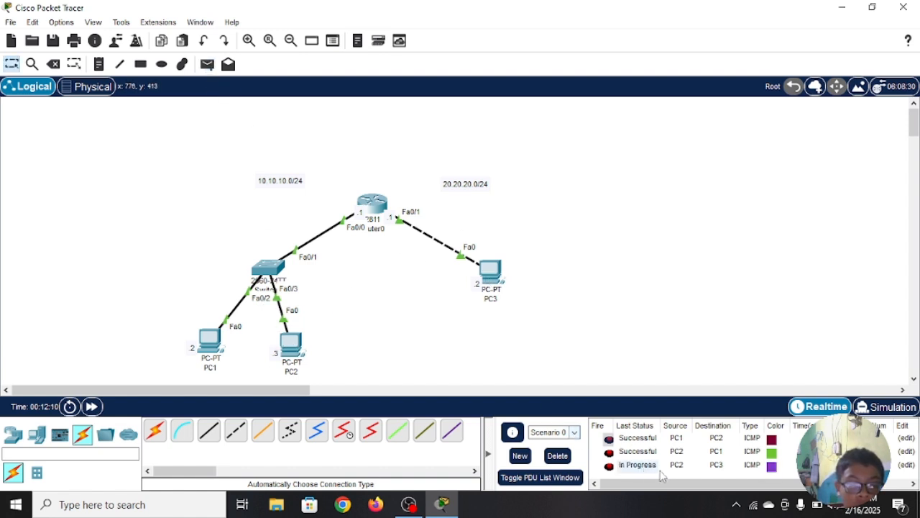
click(208, 64)
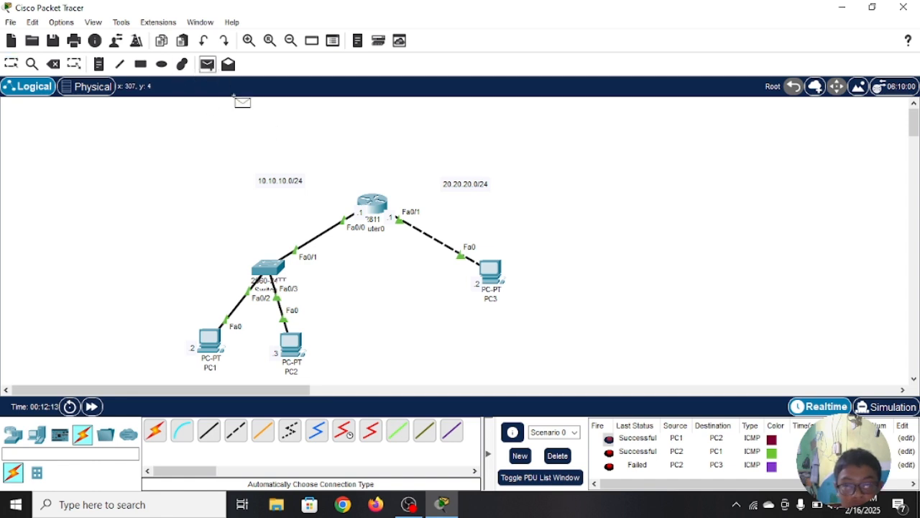
click(289, 343)
click(491, 271)
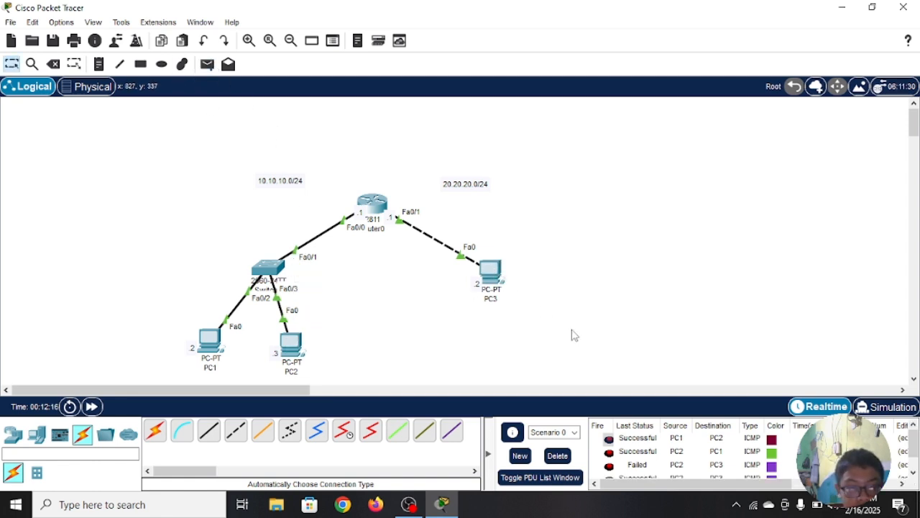
Step: Delete the PDUs of Scenario 0 and send a simple PDU from PC1 to PC3
scroll(666, 464, down, 1)
click(558, 455)
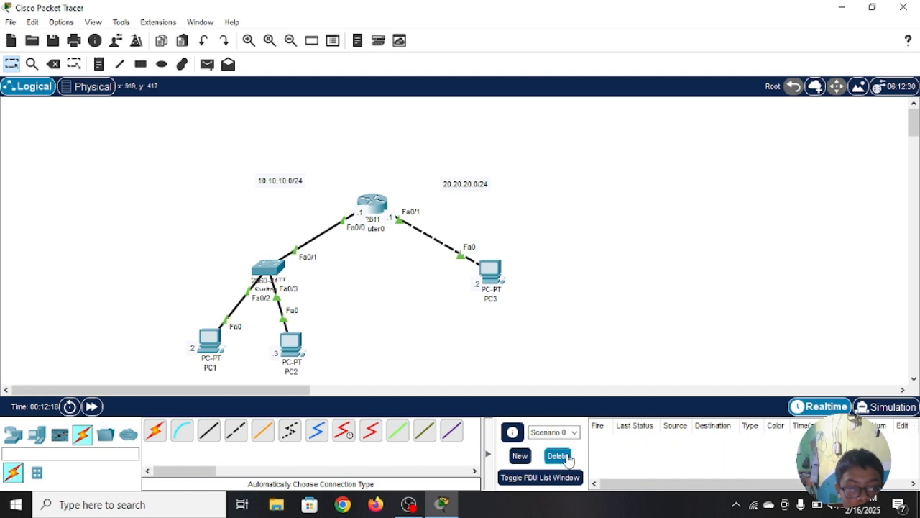
click(208, 64)
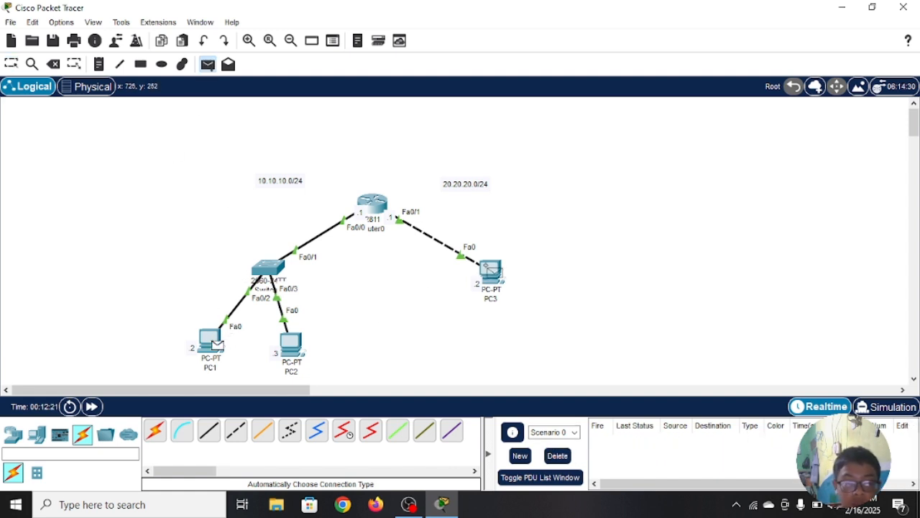
click(490, 270)
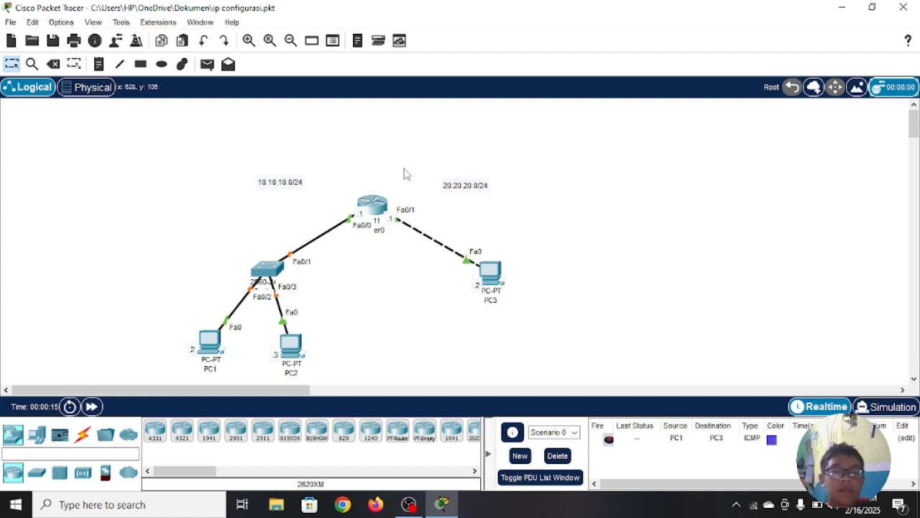
Step: Open Router0's command line and enter global configuration mode with the commands en and conf t
click(374, 201)
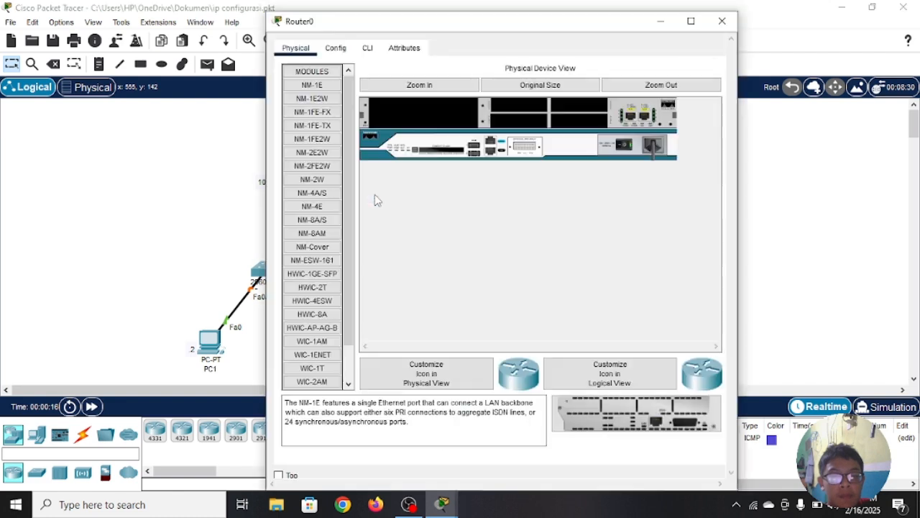
click(368, 47)
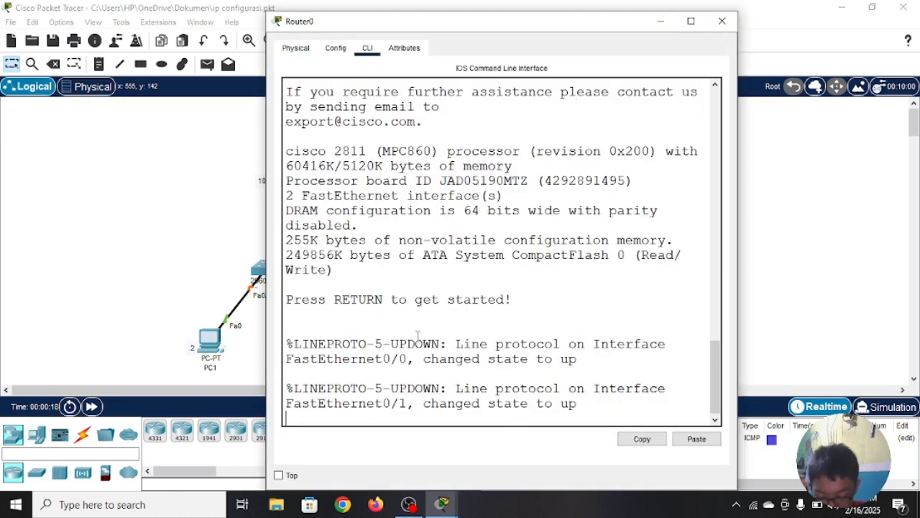
key(Return)
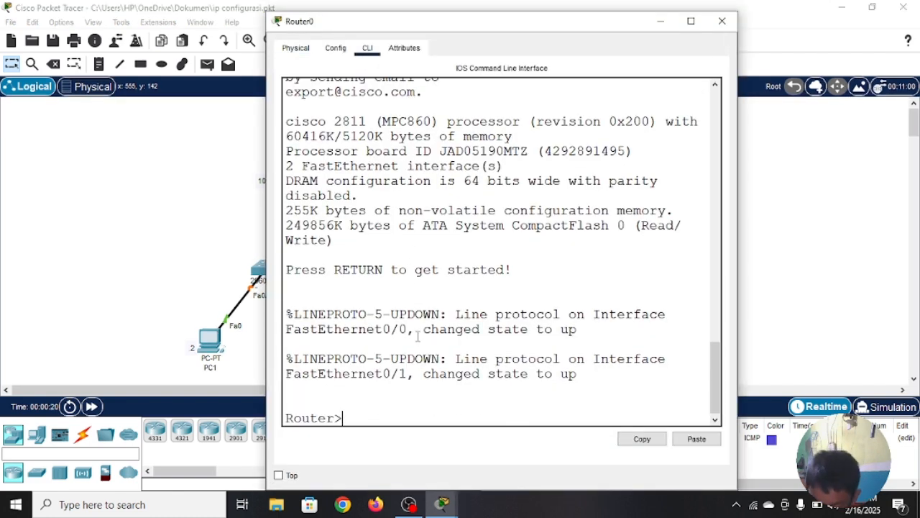
text(en)
key(Return)
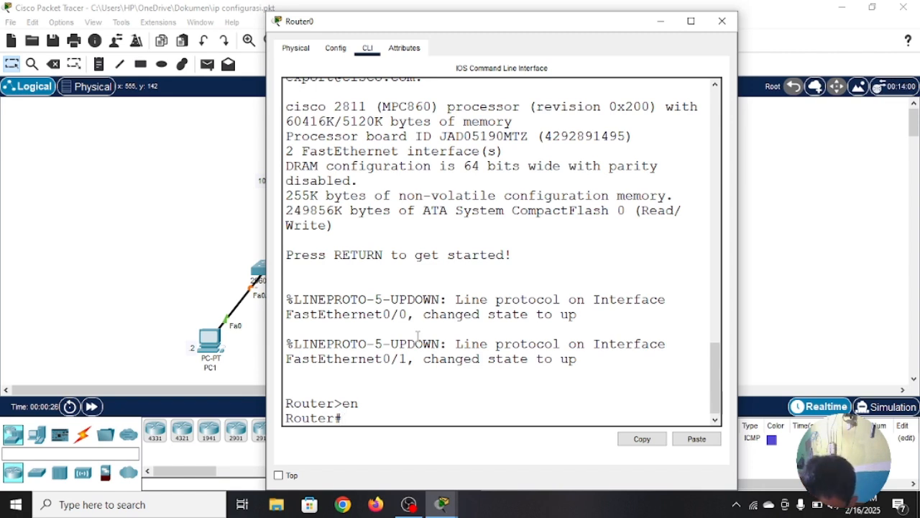
text(c)
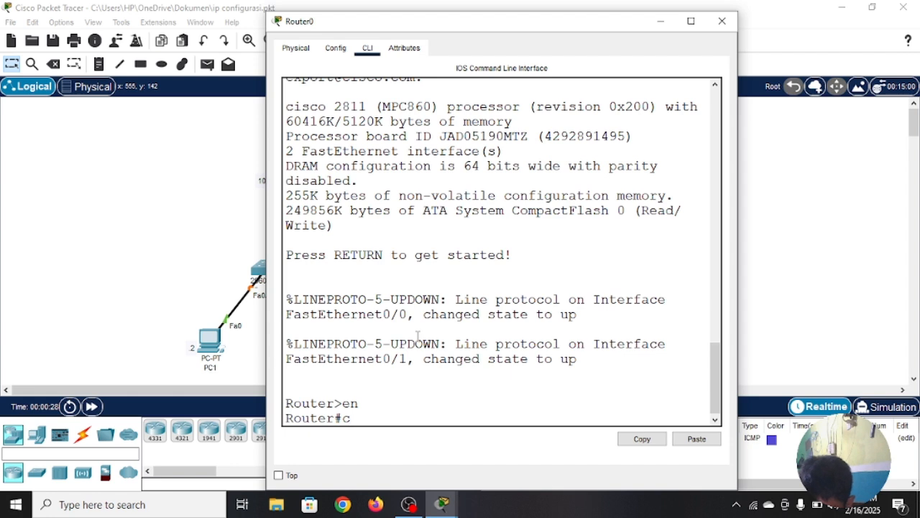
text(onf t)
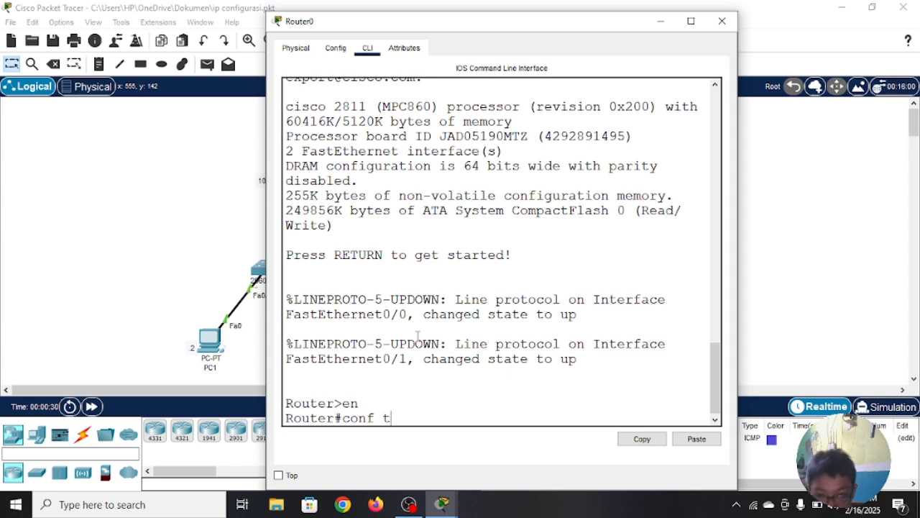
key(Return)
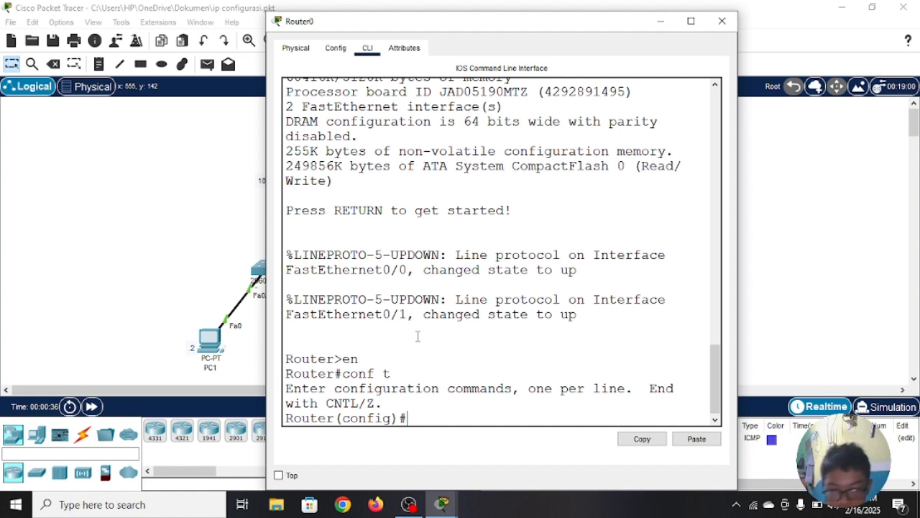
Step: Enter interface configuration mode with int fa 0/0, and return to global configuration mode with exit
text(fa)
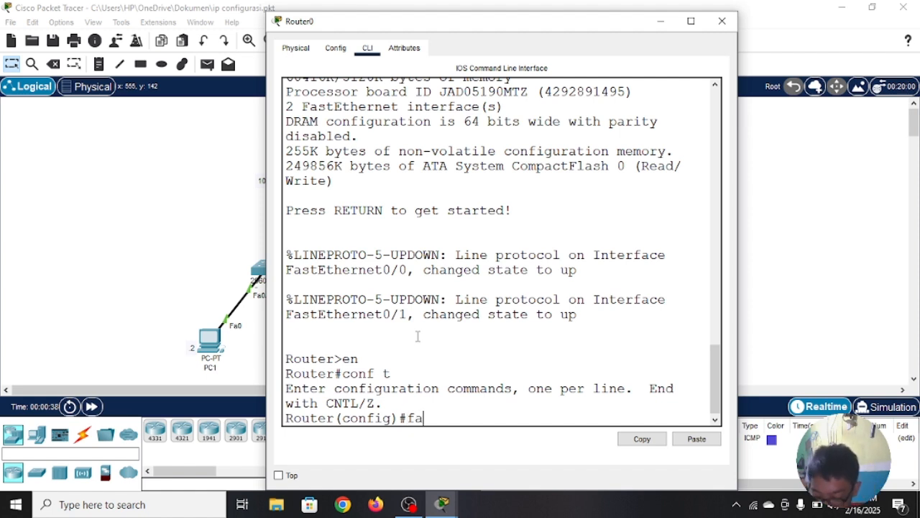
key(BackSpace)
key(BackSpace)
text(int)
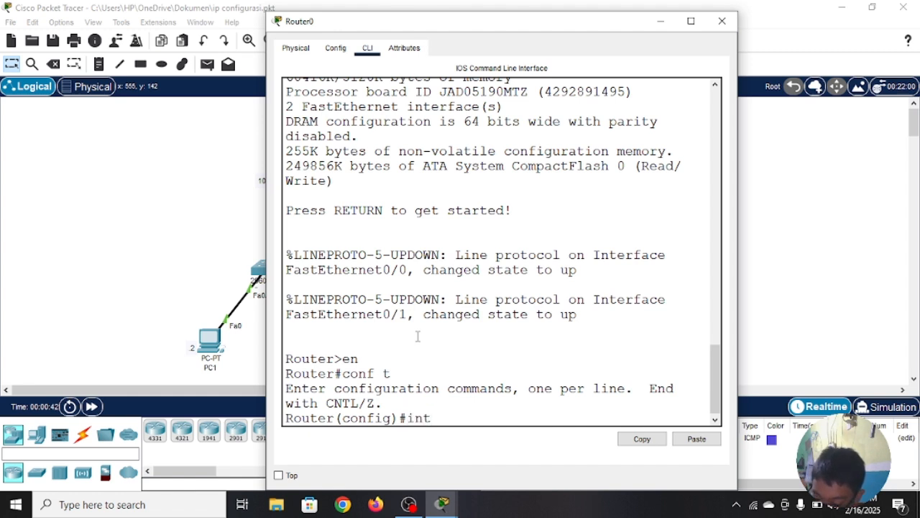
text( fa 0/0)
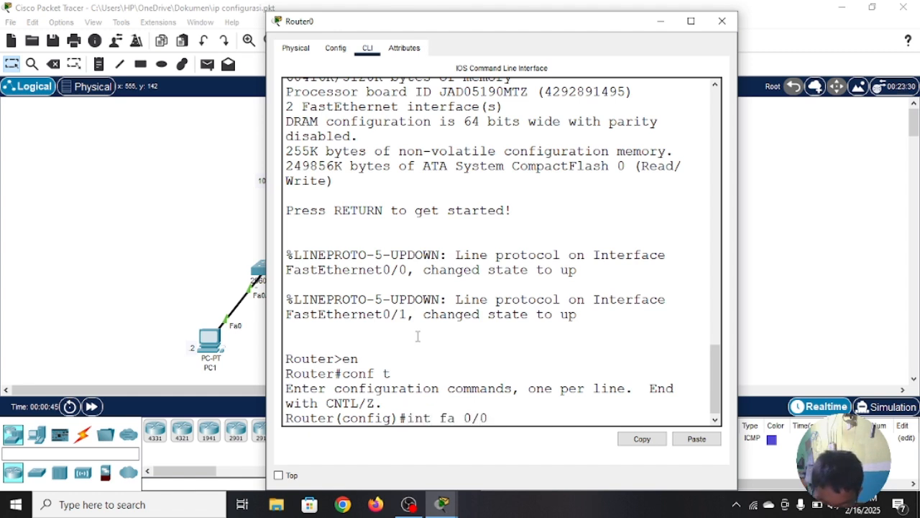
key(Return)
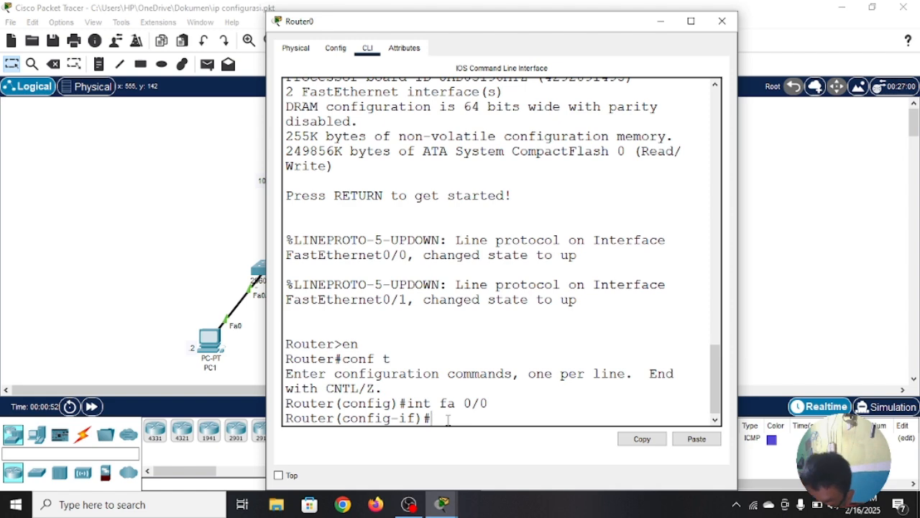
text(ex)
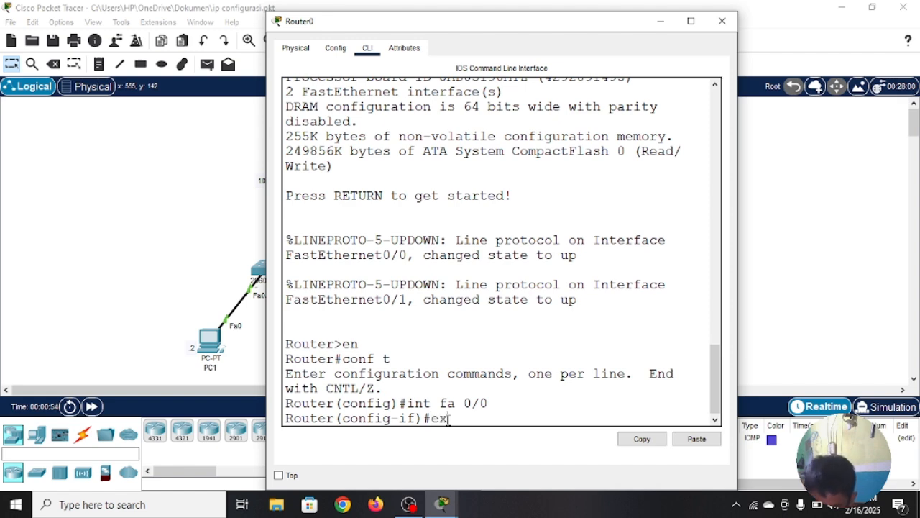
text(it)
key(Return)
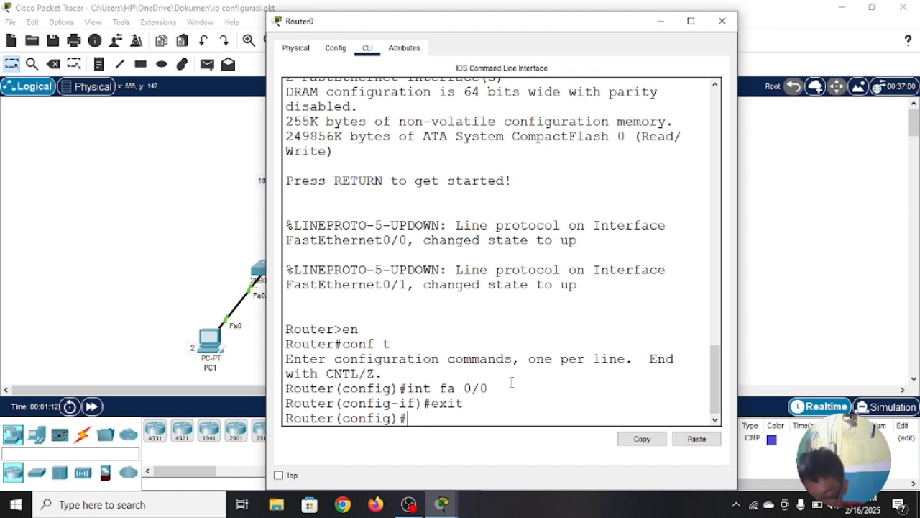
Step: Re-enter FastEthernet 0/0's configuration mode with int fa 0/0, return to privileged mode with end, and close Router0's window
text(nt)
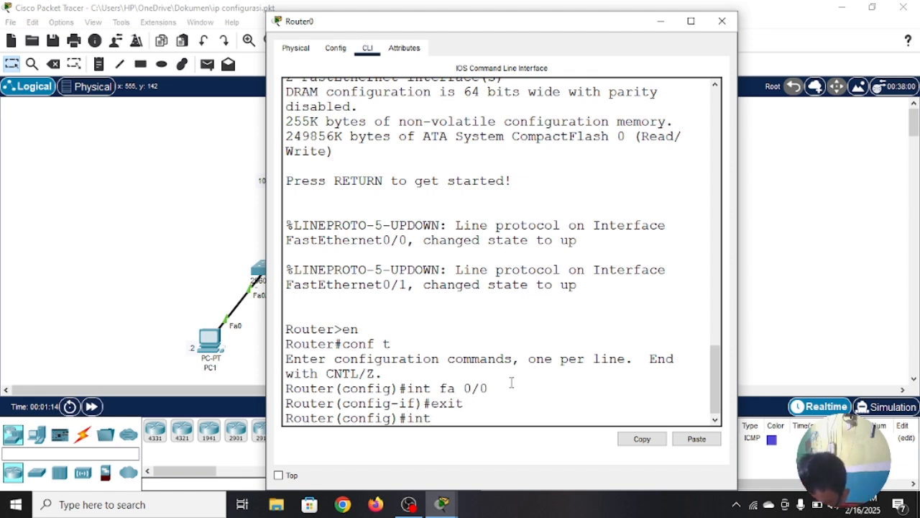
text( fa 0/0)
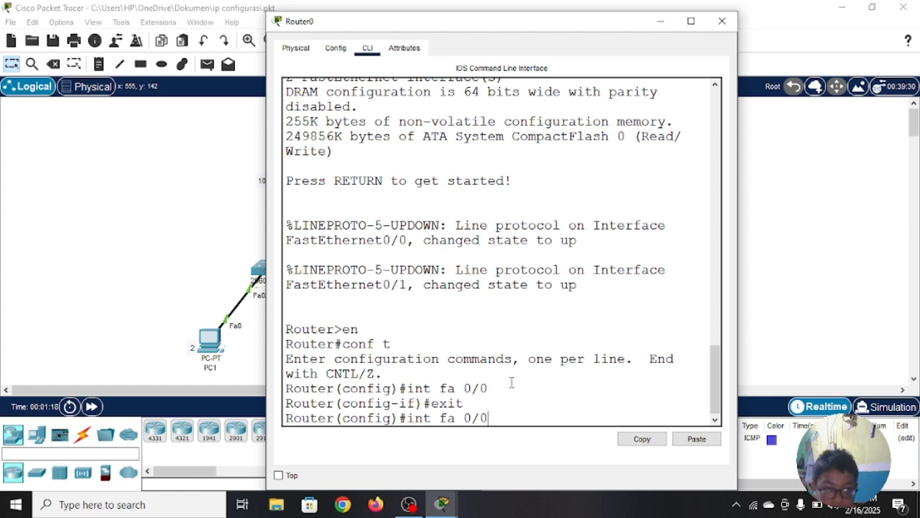
key(Return)
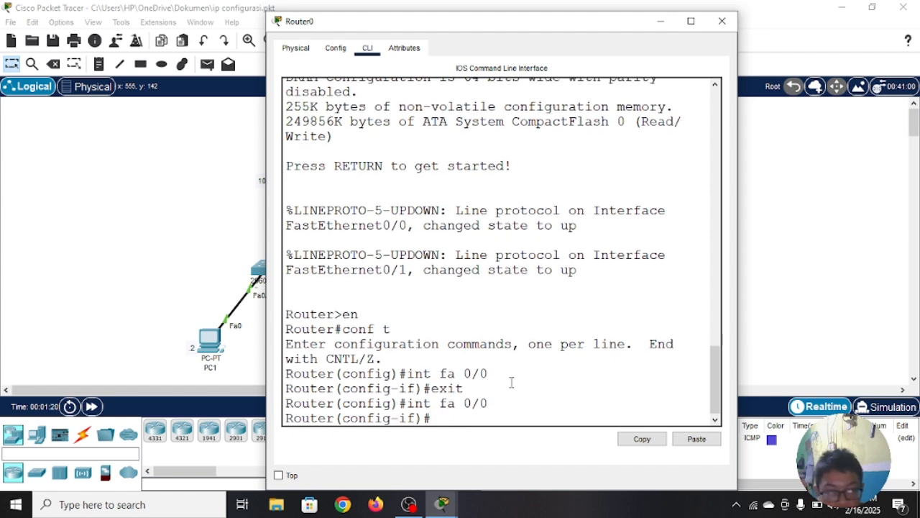
text(end)
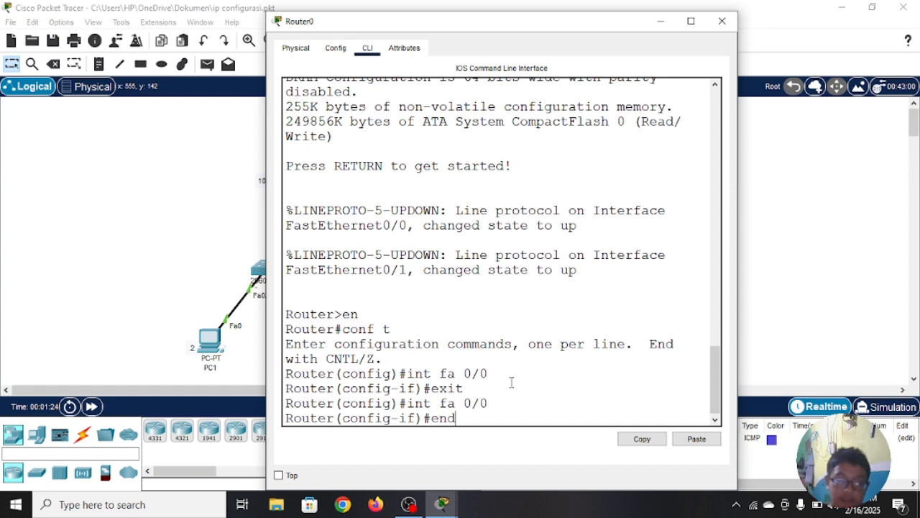
key(Return)
key(Return)
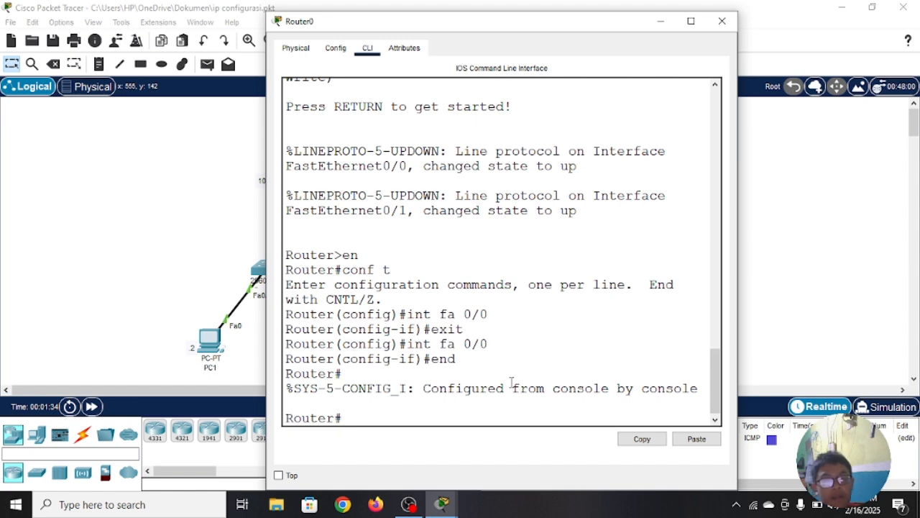
click(723, 22)
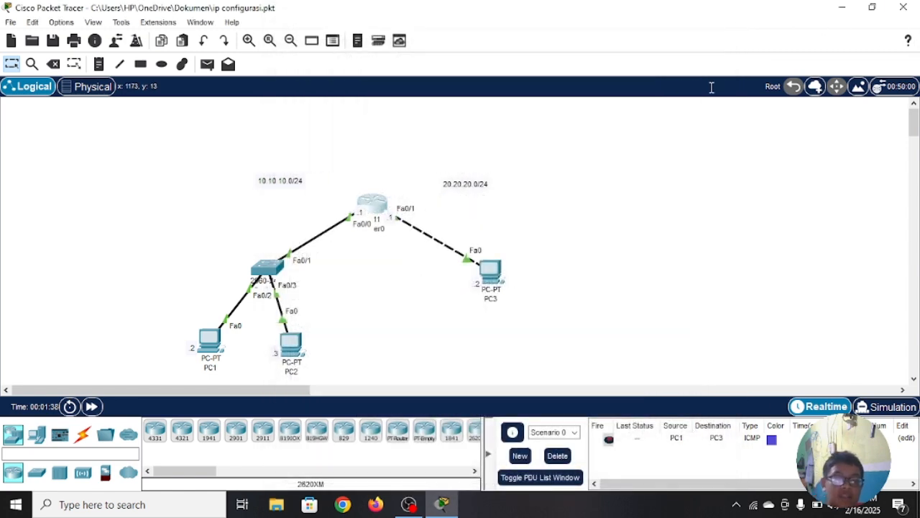